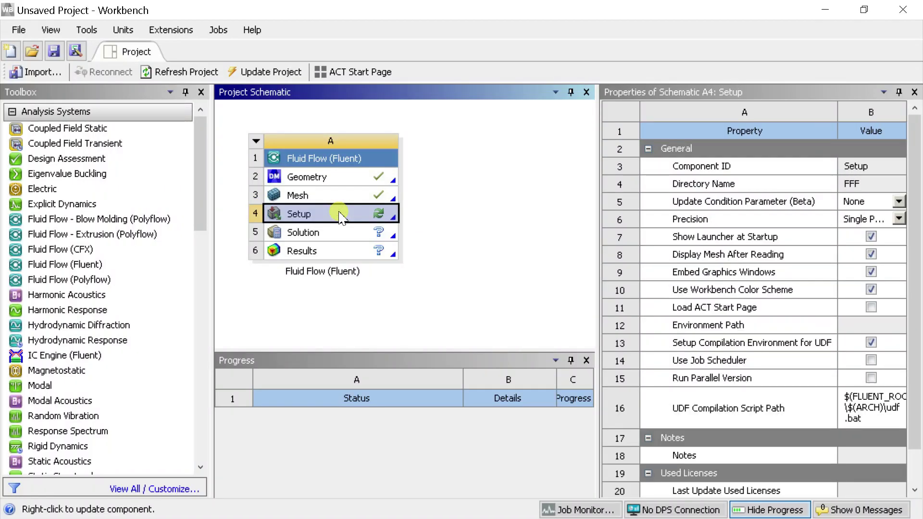
Step: Launch Fluent from the Setup cell in double-precision mode
double_click(338, 213)
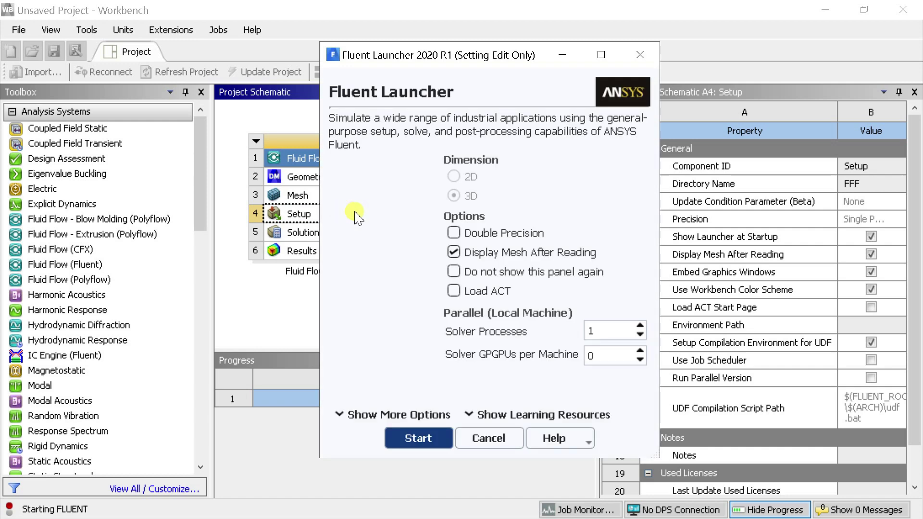
click(455, 234)
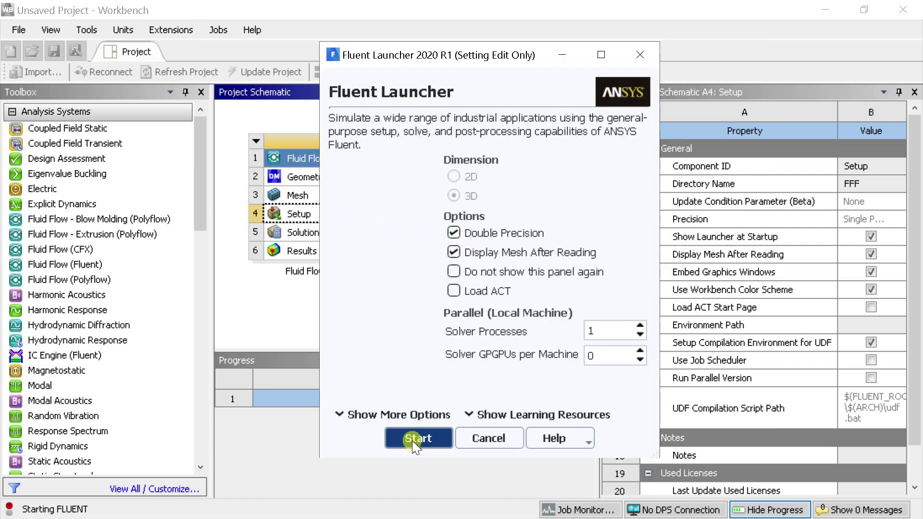
click(416, 439)
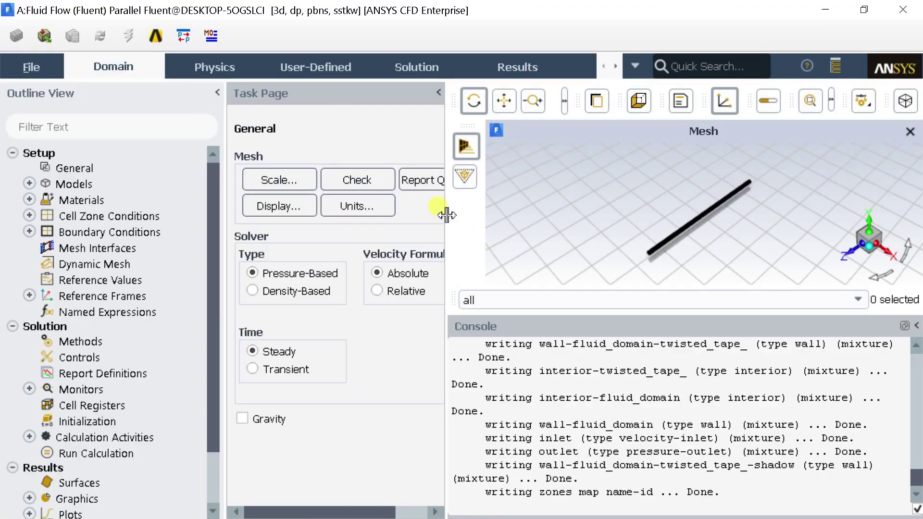
Step: Check the mesh and print its quality report, showing minimum orthogonal quality 1.40165e-01
drag(446, 215, 483, 219)
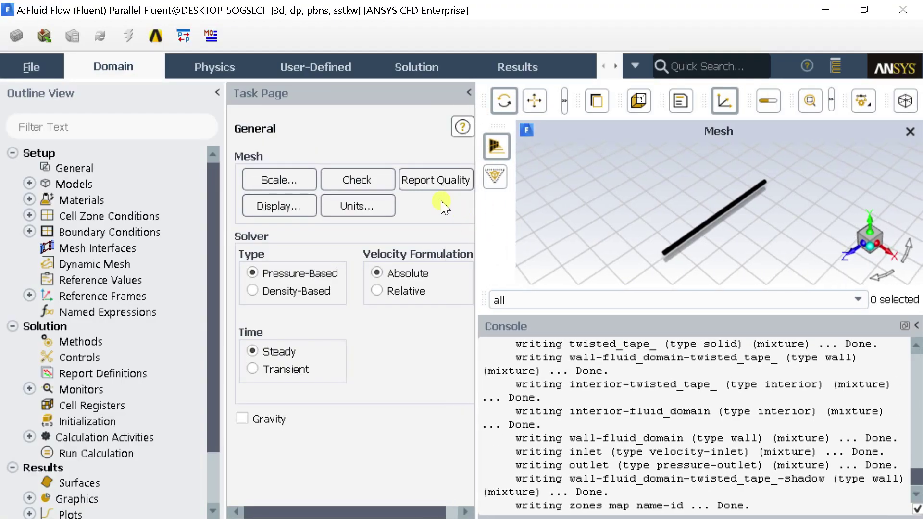
click(380, 184)
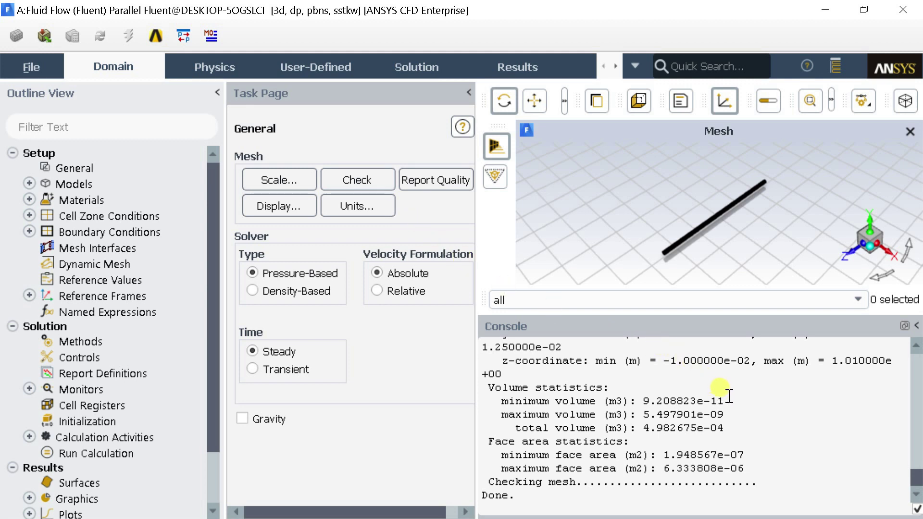
drag(730, 397, 583, 405)
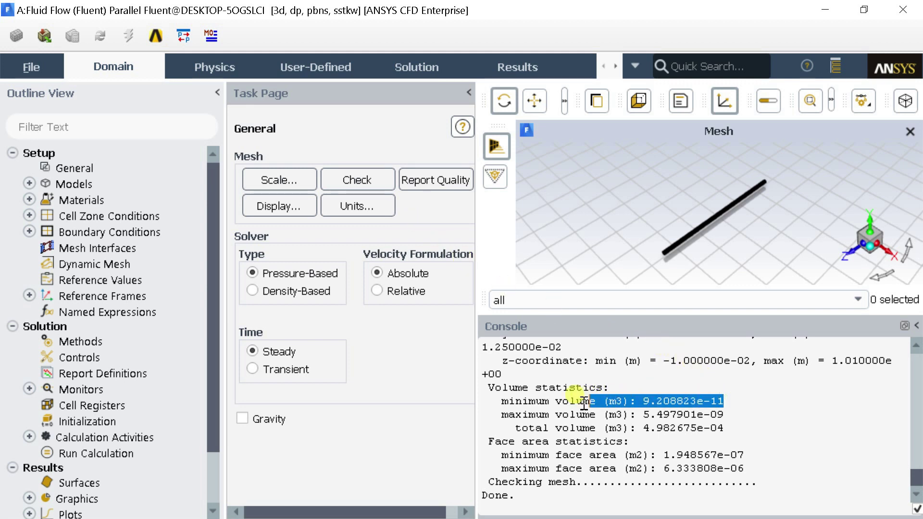
click(553, 405)
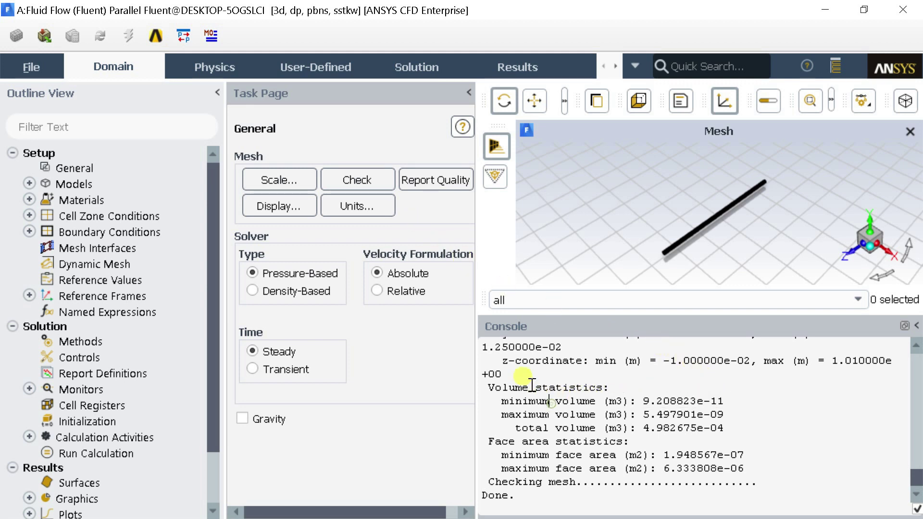
click(451, 190)
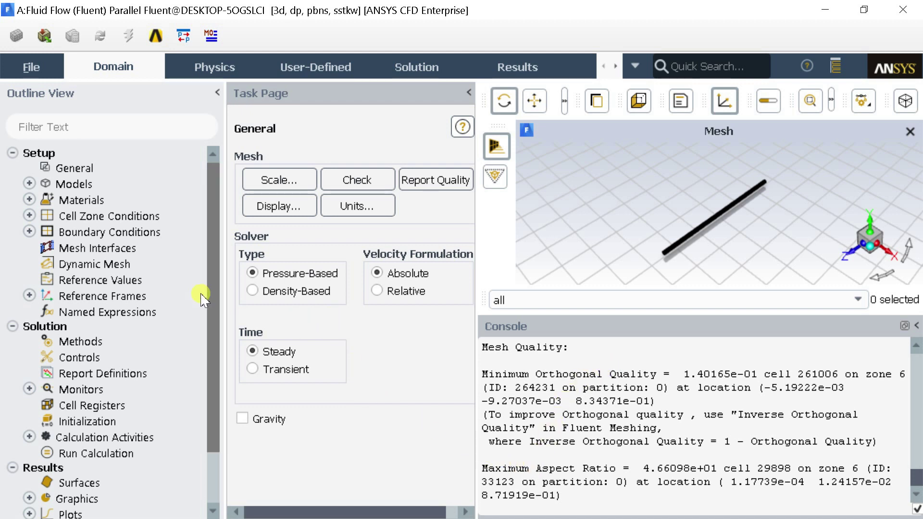
double_click(102, 186)
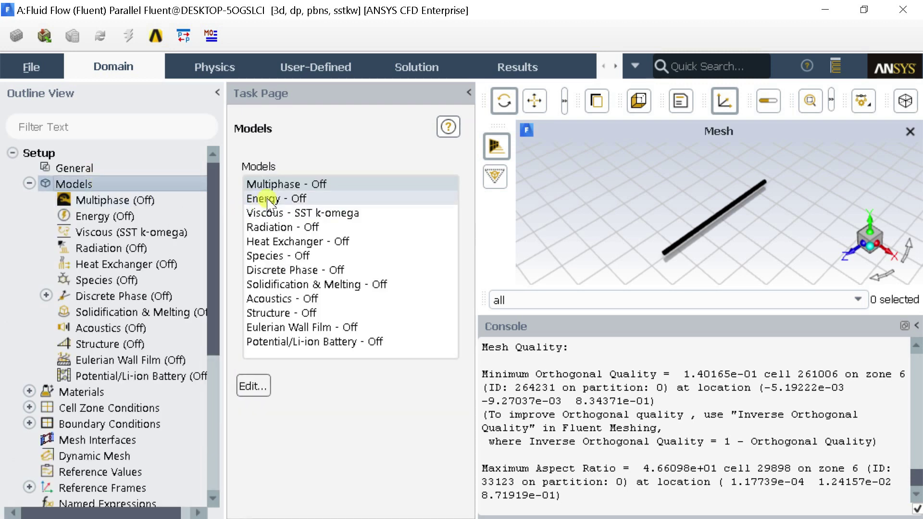
Step: Turn on the Energy equation and keep the Viscous model at SST k-omega
double_click(268, 200)
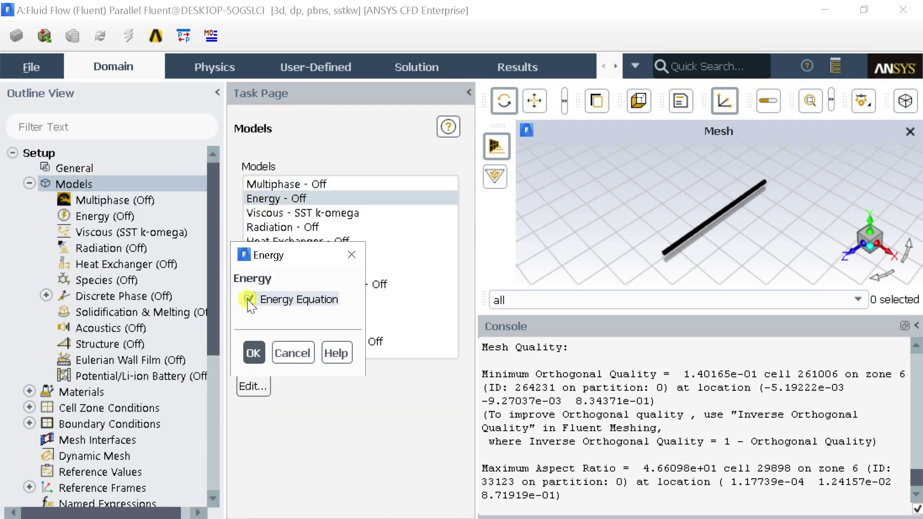
click(251, 356)
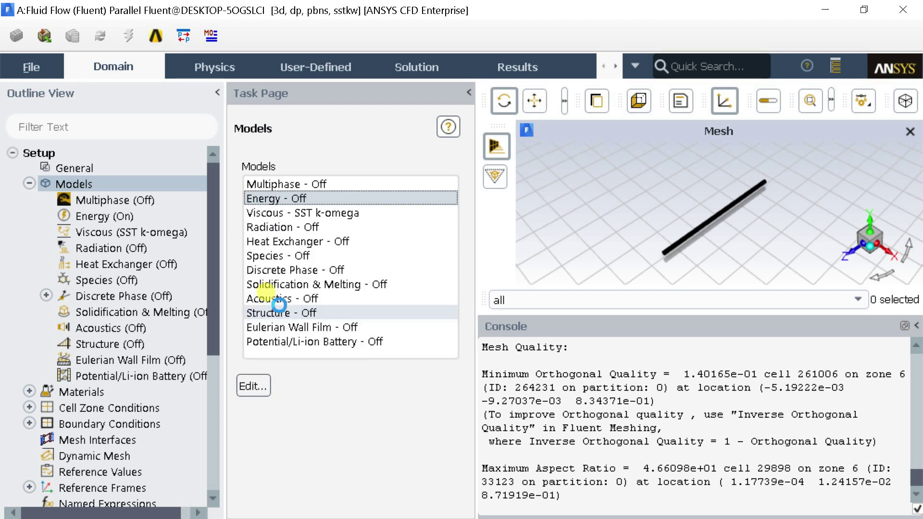
click(306, 214)
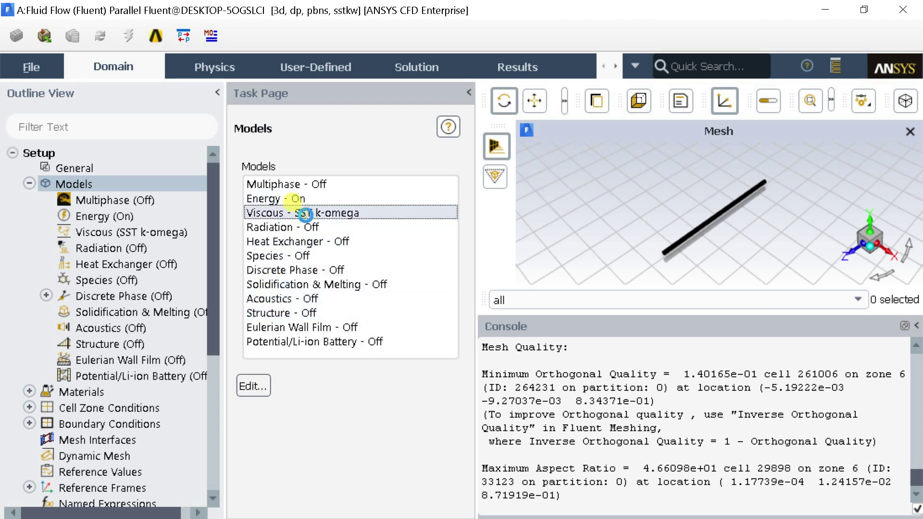
double_click(305, 215)
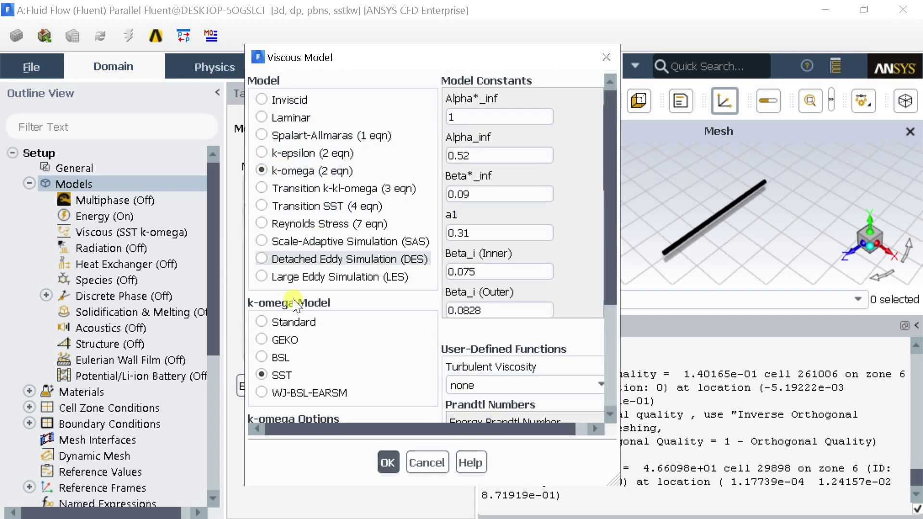
scroll(289, 339, down, 2)
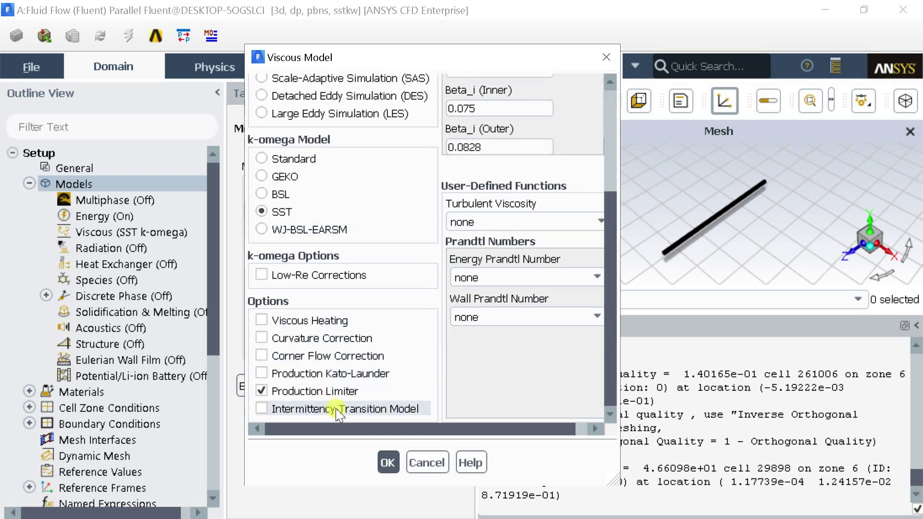
click(387, 463)
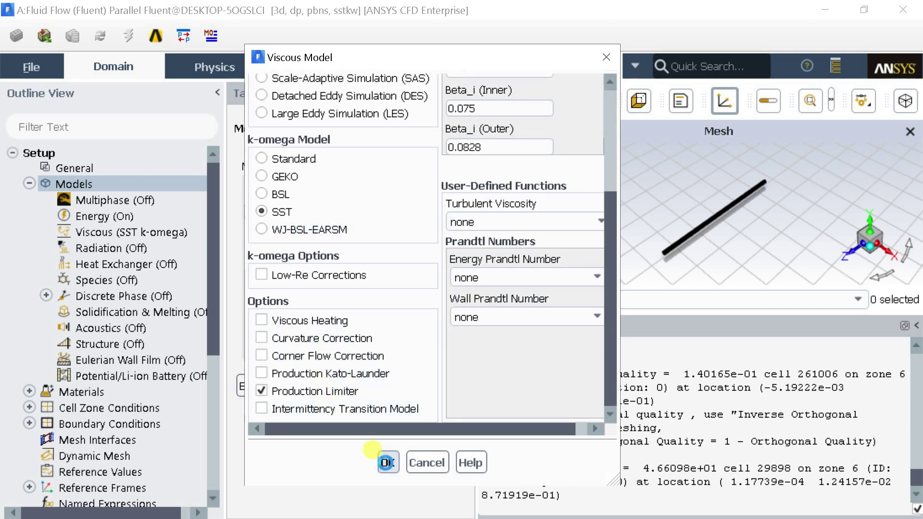
click(29, 183)
Step: Copy water-liquid (h2o<l>) from the Fluent materials database into the case's fluid materials
double_click(80, 200)
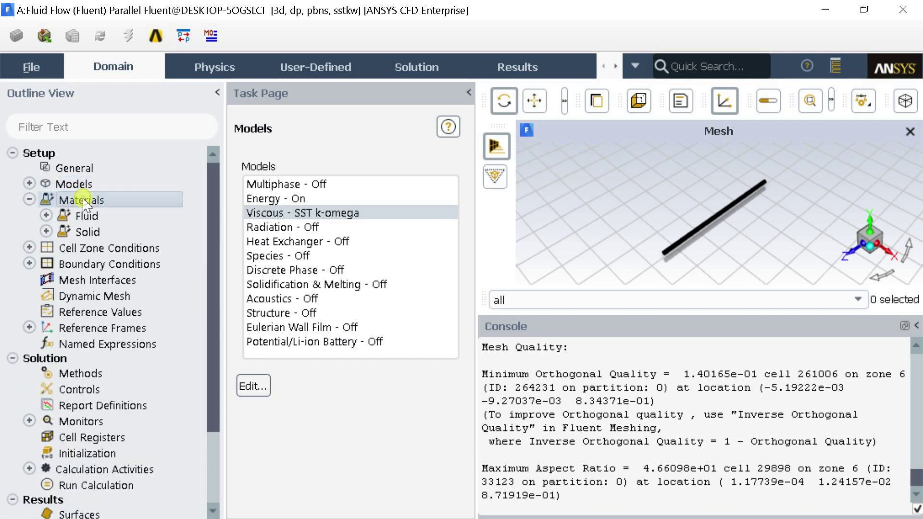
double_click(295, 183)
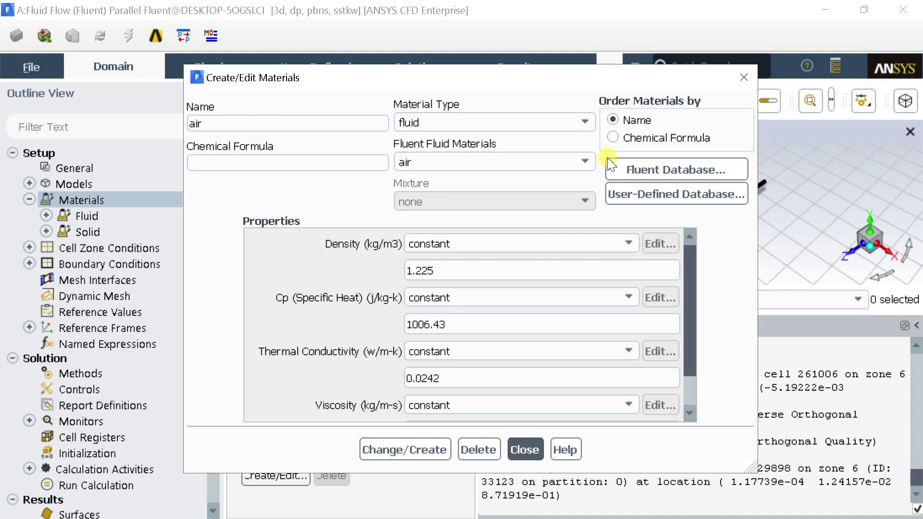
click(609, 164)
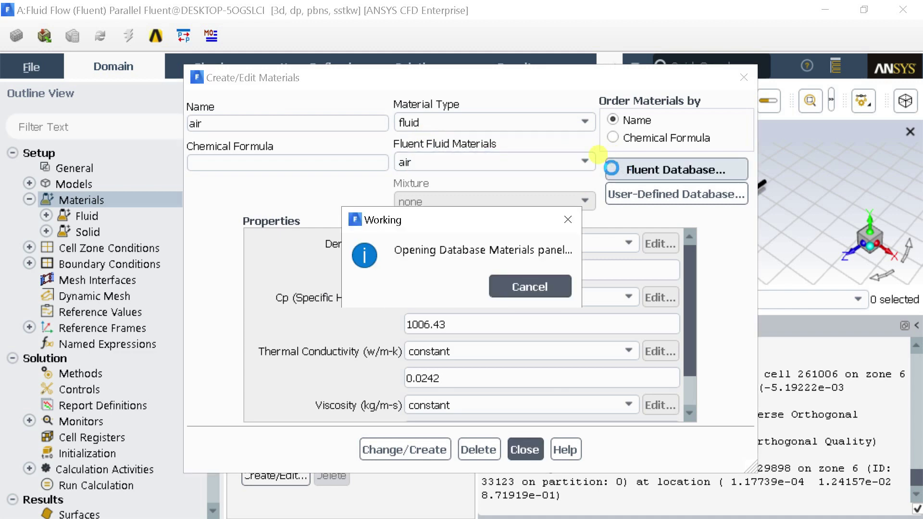
drag(459, 254, 362, 104)
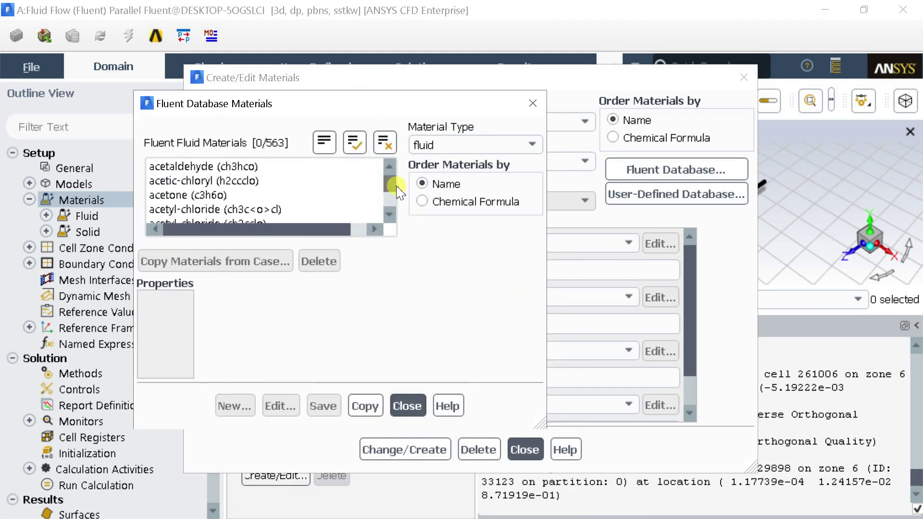
drag(390, 182, 387, 200)
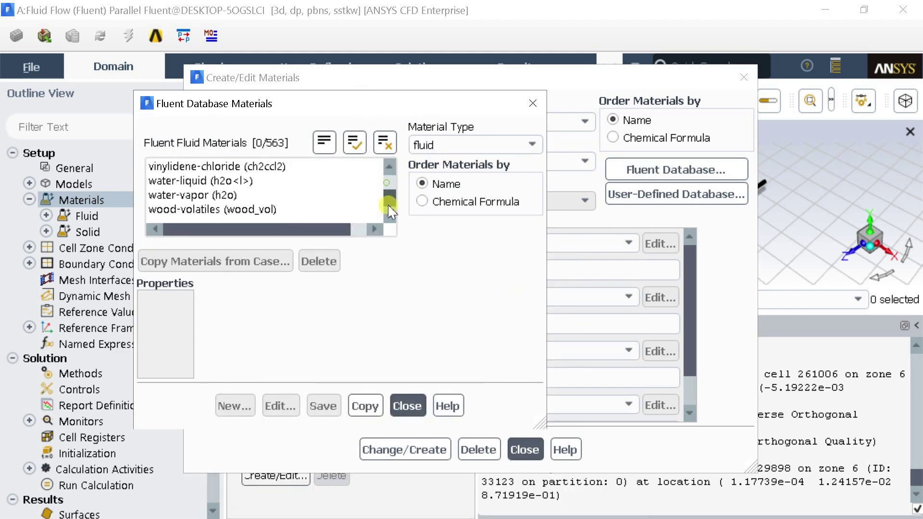
click(231, 181)
drag(299, 107, 311, 30)
click(429, 472)
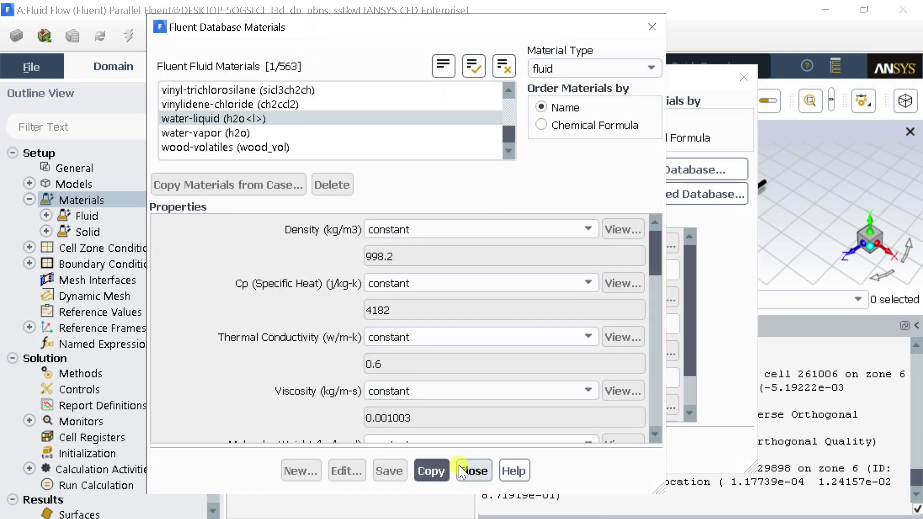
click(404, 449)
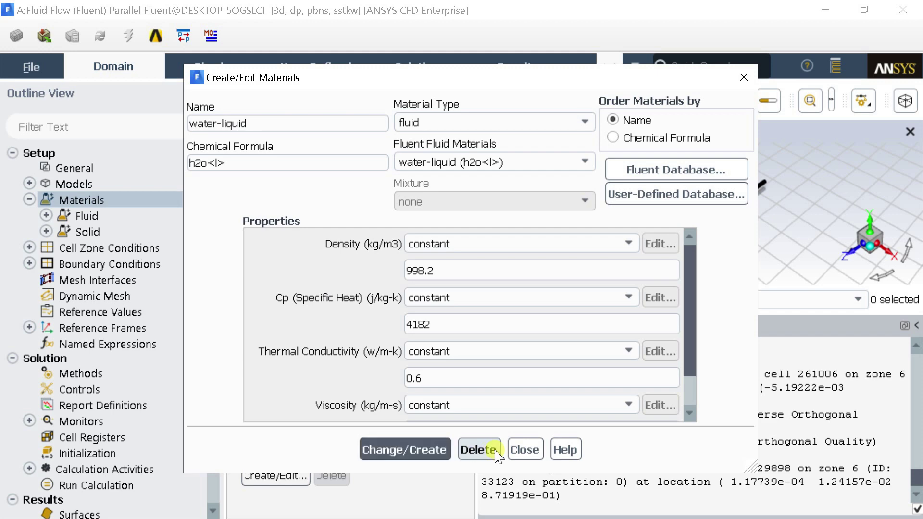
click(524, 450)
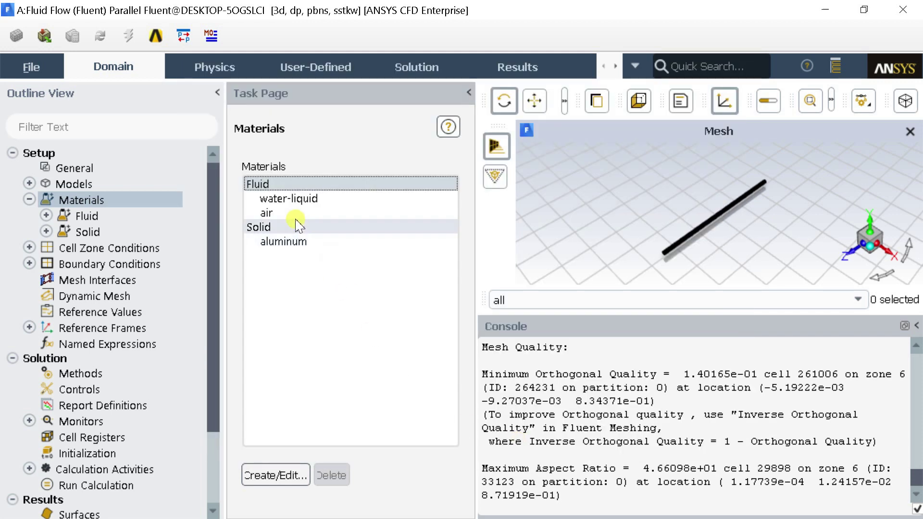
double_click(149, 248)
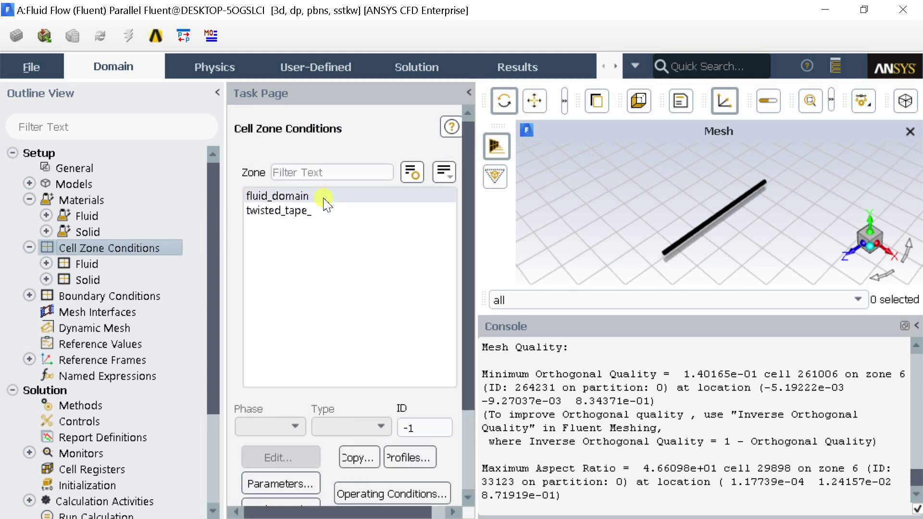
Step: Assign water-liquid as the material of the fluid_domain cell zone
click(308, 196)
click(280, 458)
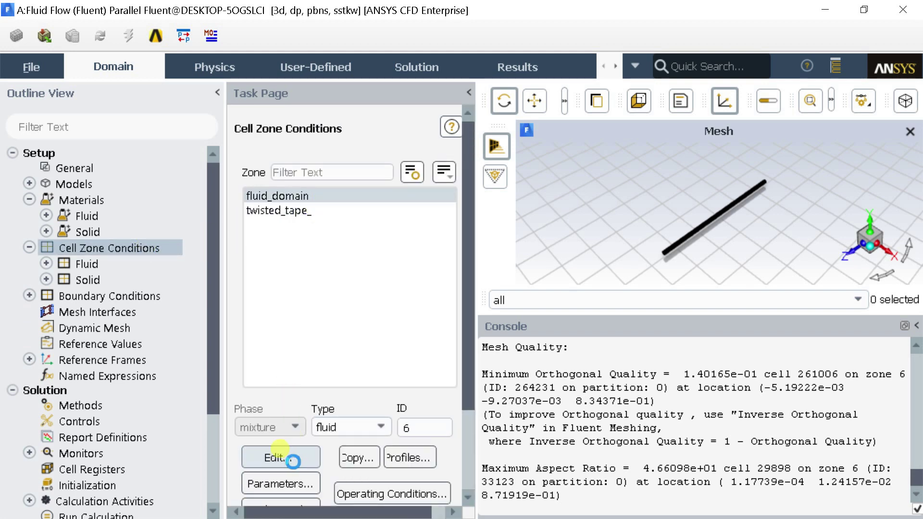
click(302, 160)
click(315, 177)
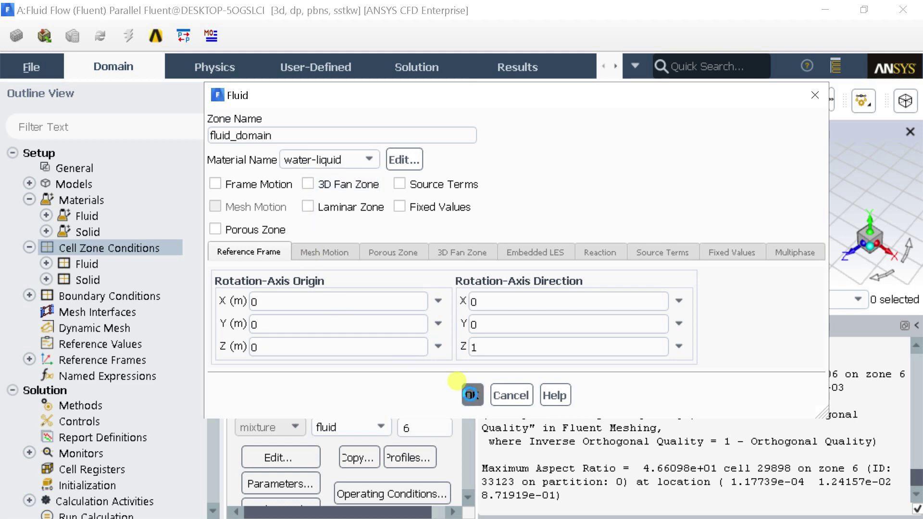
click(471, 395)
Step: Confirm the twisted_tape_ solid zone keeps aluminum as its material
click(278, 211)
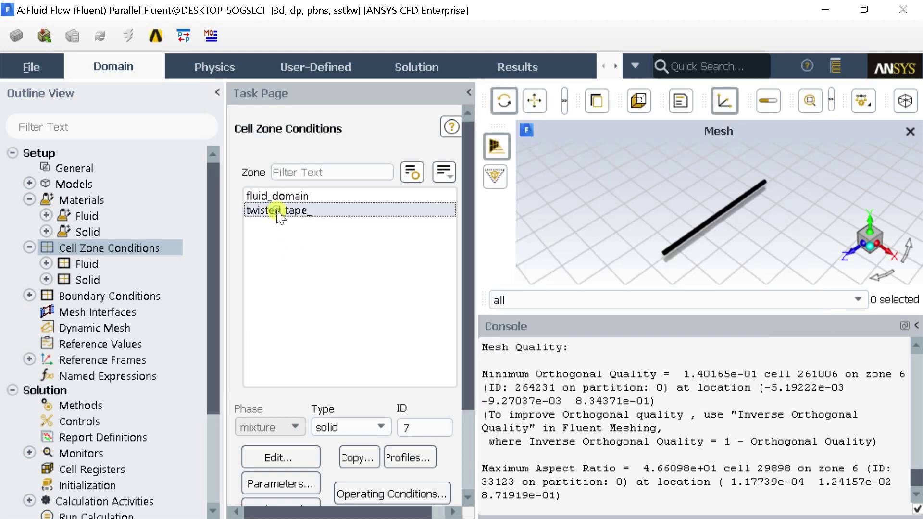
click(282, 454)
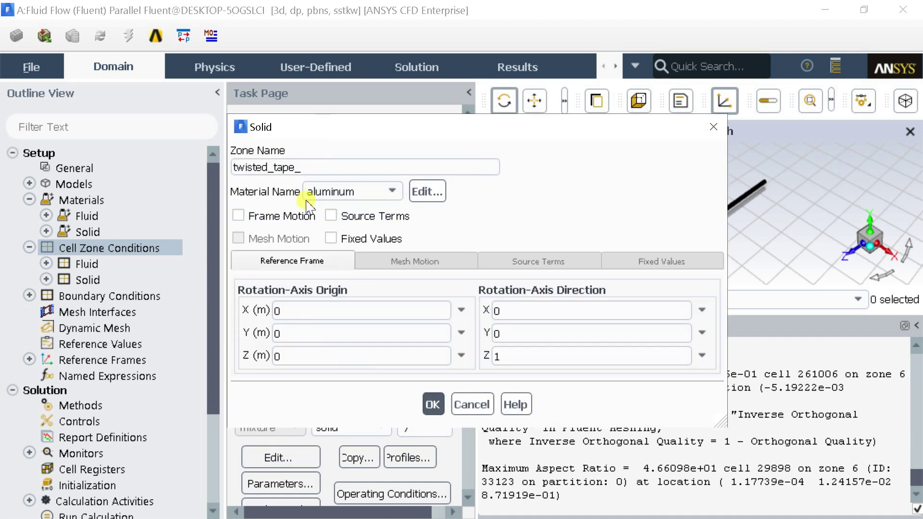
click(432, 405)
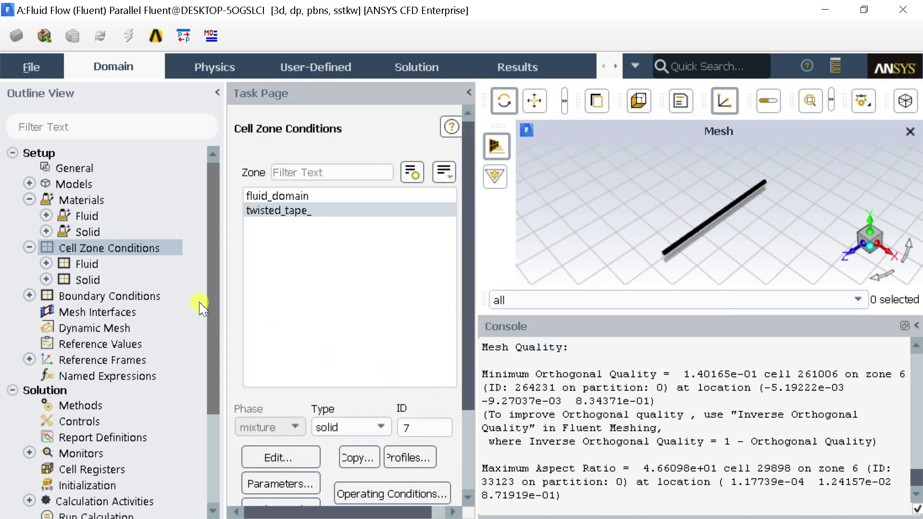
Step: Group the boundary condition zone list by zone type
double_click(147, 296)
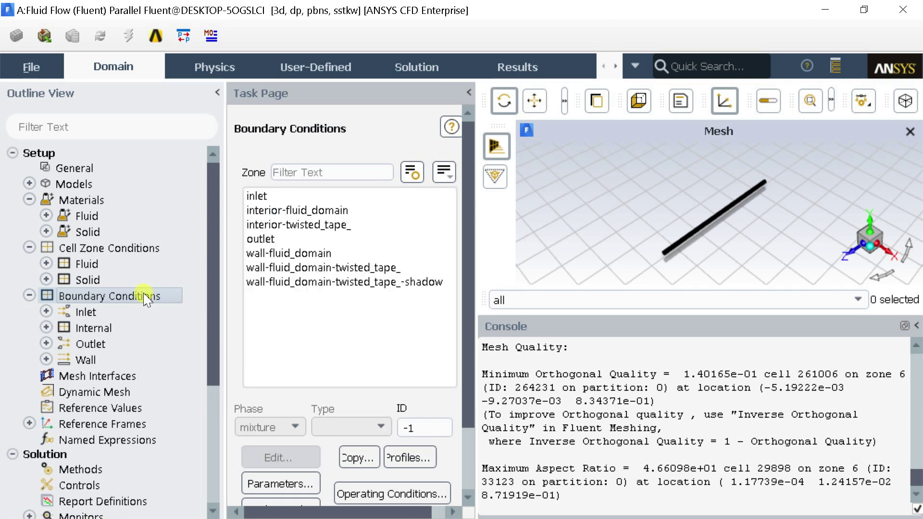
click(443, 172)
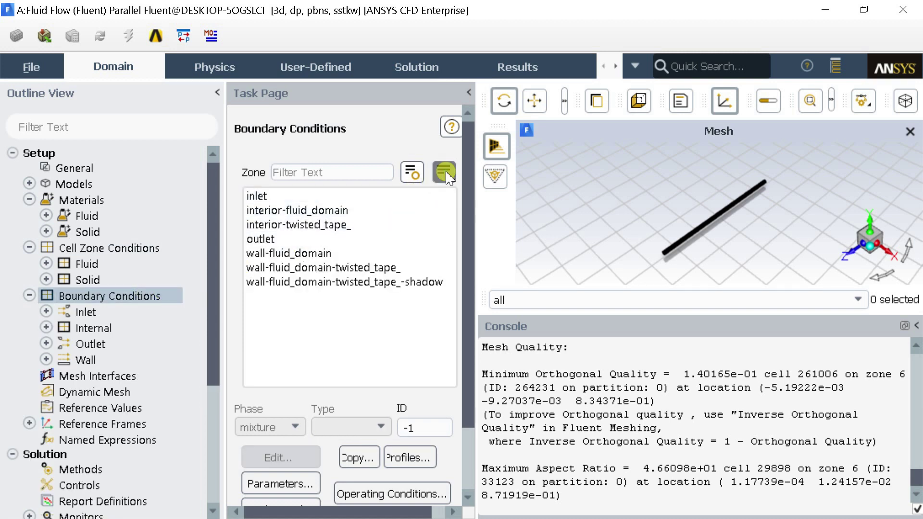
click(454, 253)
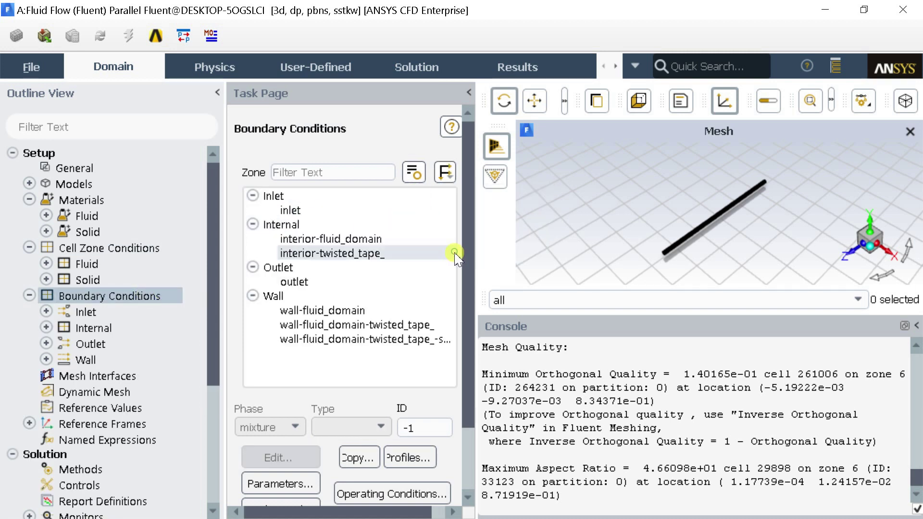
Step: Set the inlet to 300 K, 0.005 m/s velocity, 5% turbulent intensity and viscosity ratio 10
click(332, 212)
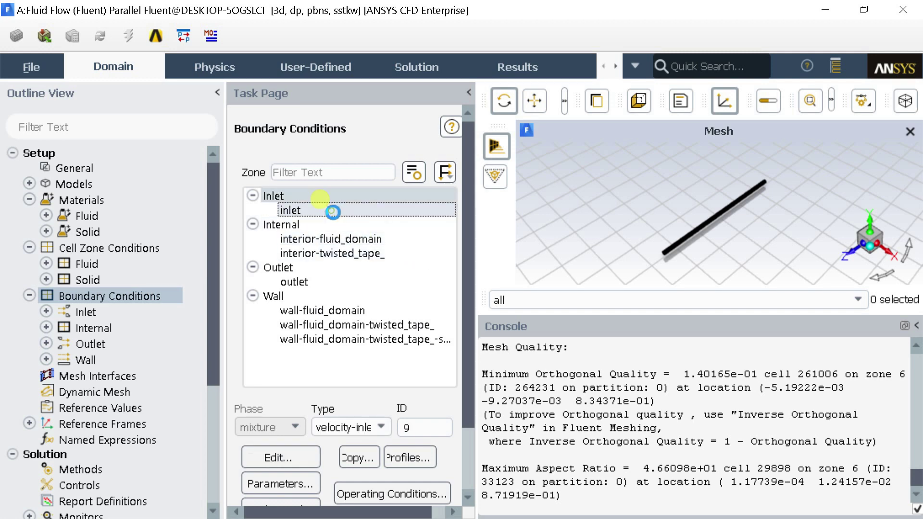
click(291, 460)
click(331, 169)
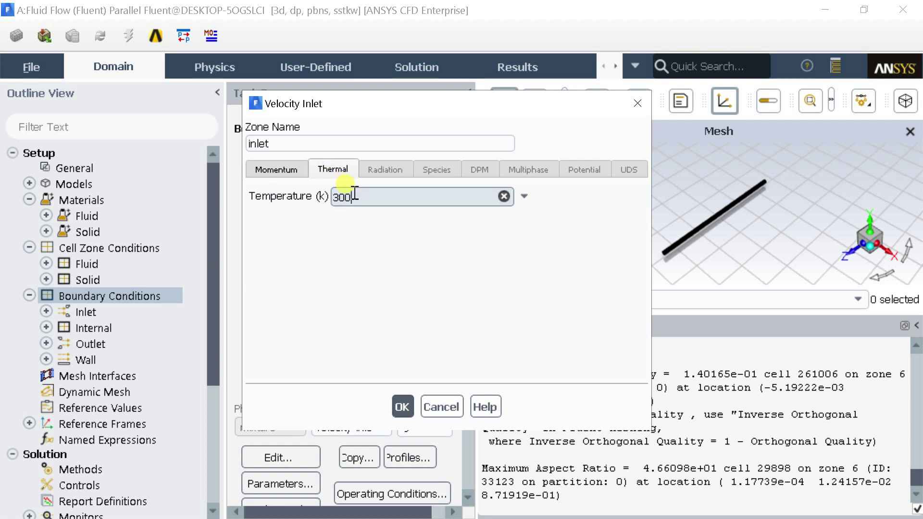
drag(355, 195, 319, 192)
click(277, 169)
click(463, 246)
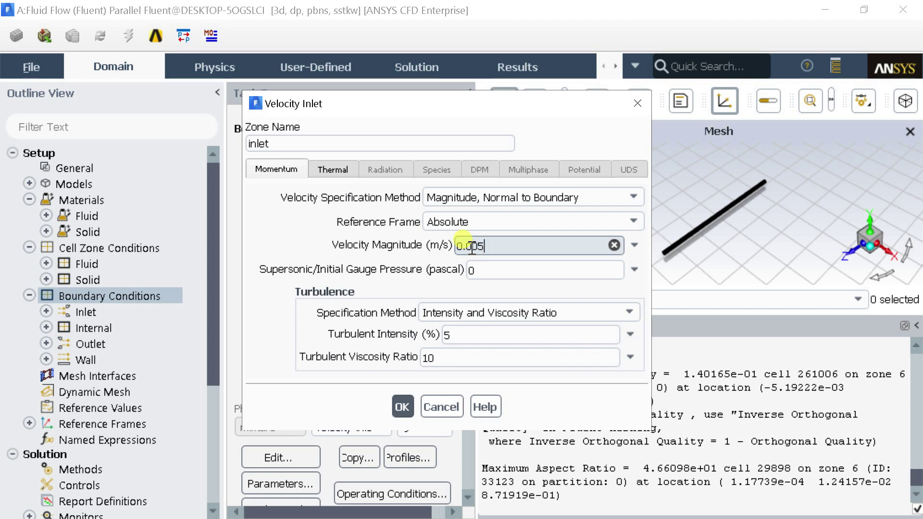
double_click(461, 335)
double_click(426, 358)
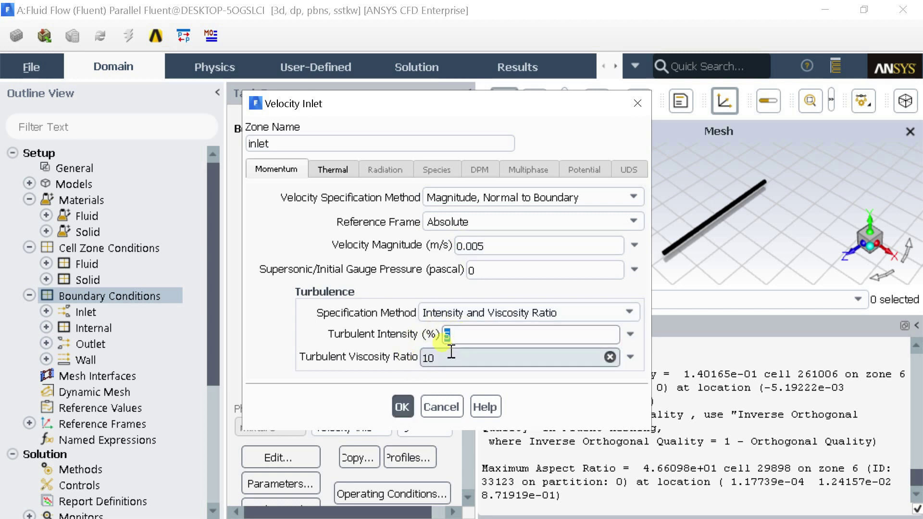
click(400, 407)
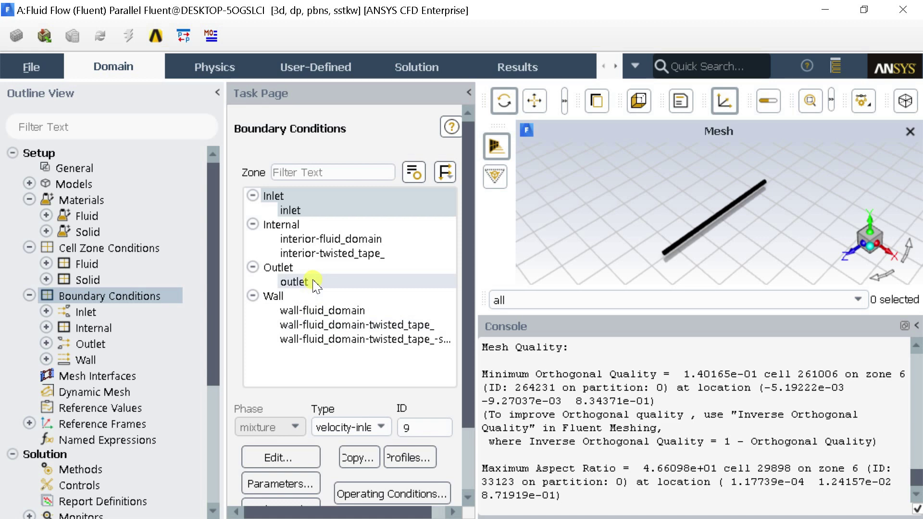
Step: Accept the outlet pressure conditions: 0 Pa gauge pressure and 300 K backflow temperature
click(316, 284)
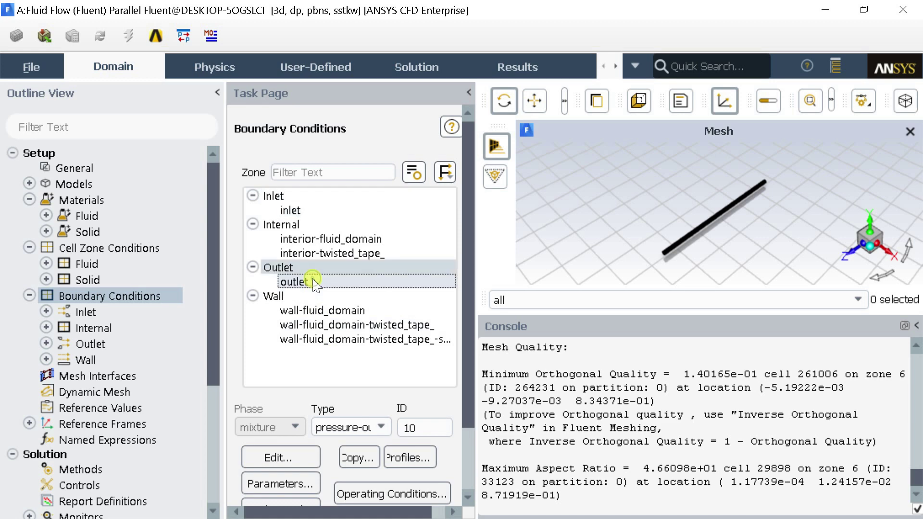
click(302, 459)
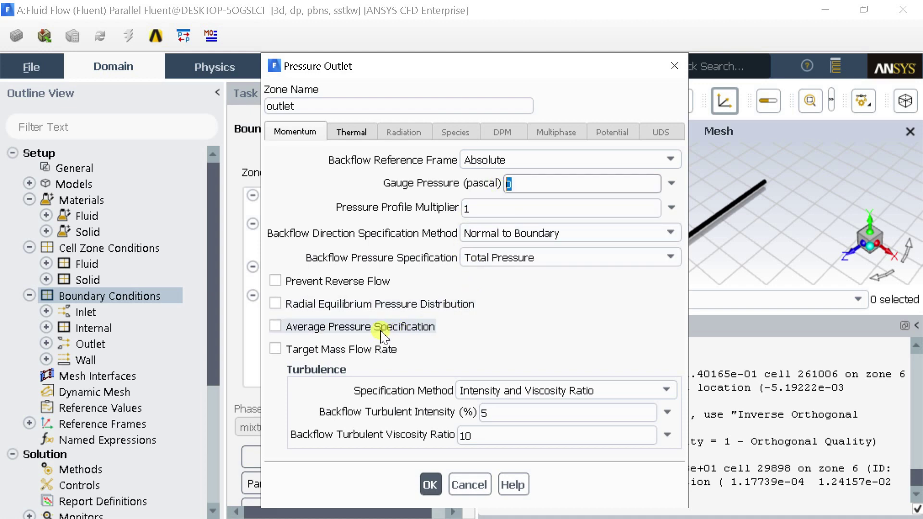
click(352, 135)
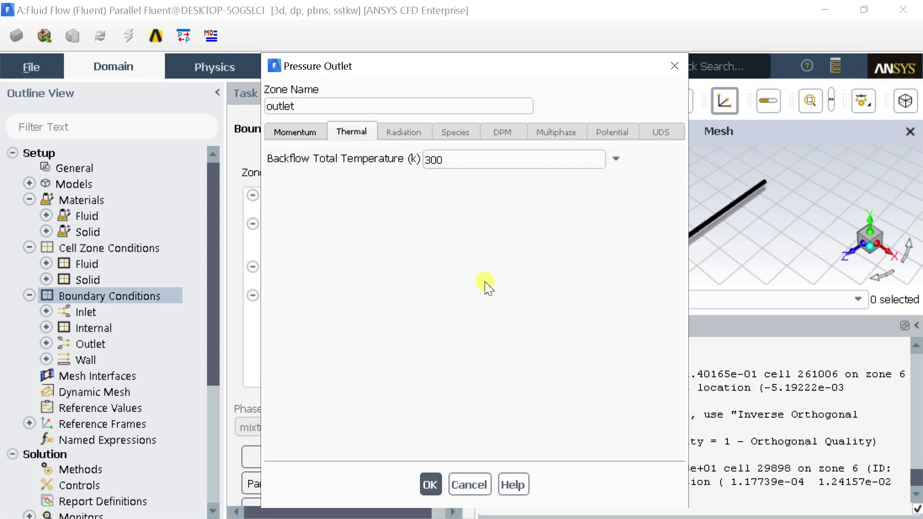
click(430, 484)
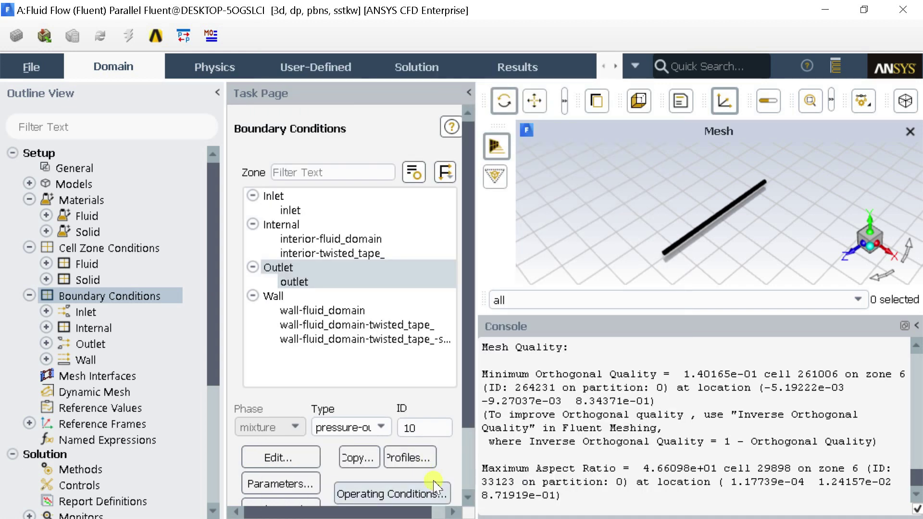
click(291, 310)
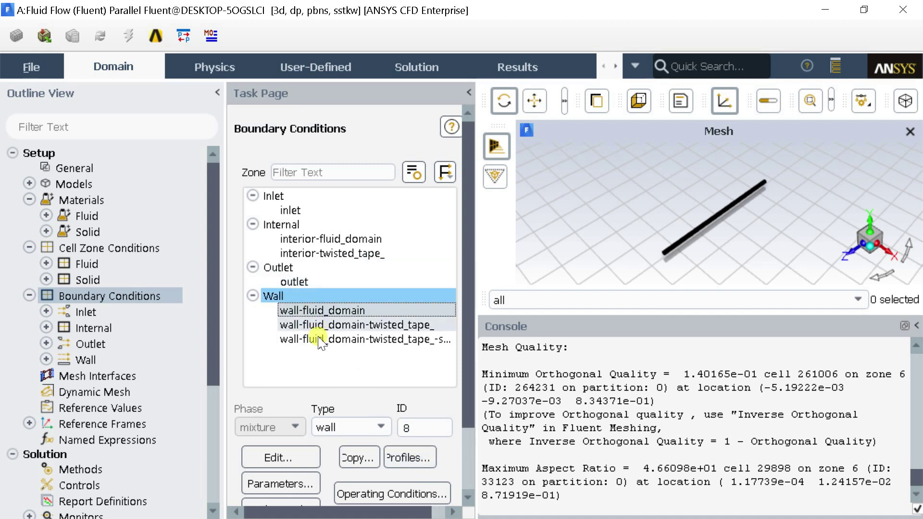
Step: Highlight the wall-fluid_domain zone in its own graphics window and zoom in on it
scroll(317, 355, down, 3)
click(242, 472)
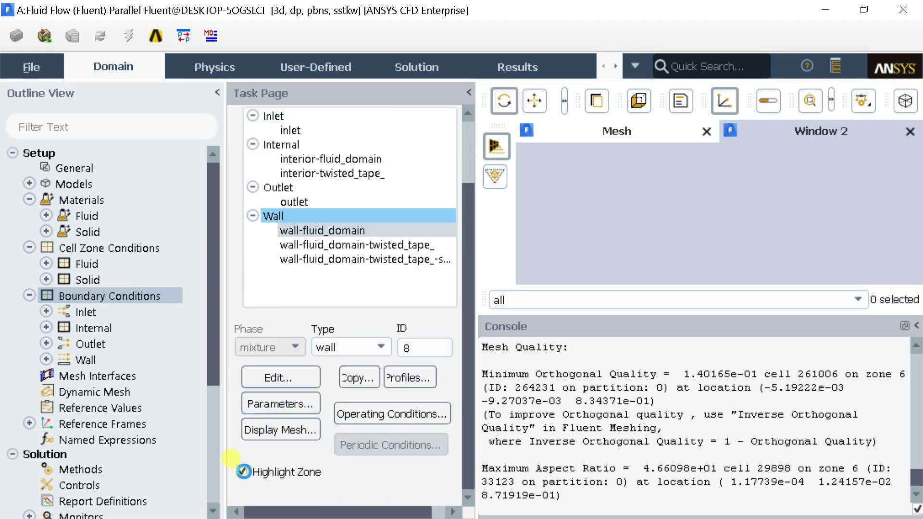
scroll(711, 226, up, 3)
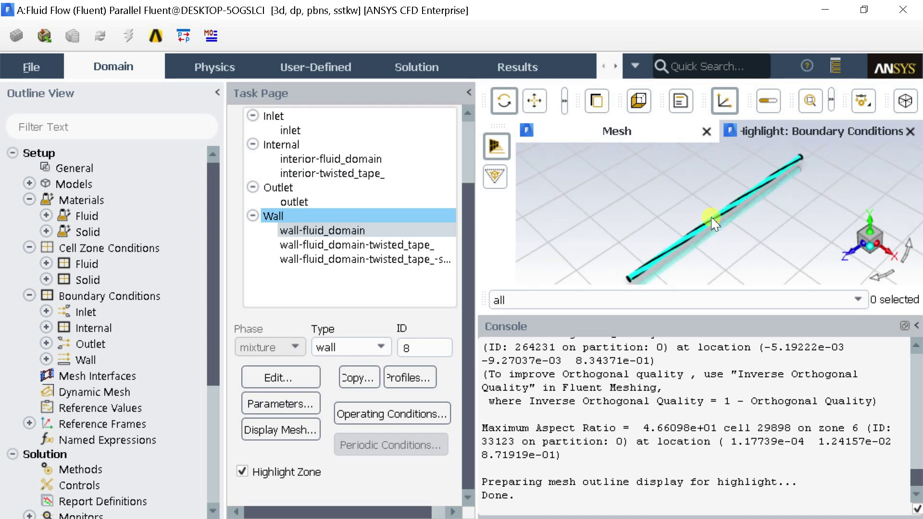
scroll(712, 223, up, 3)
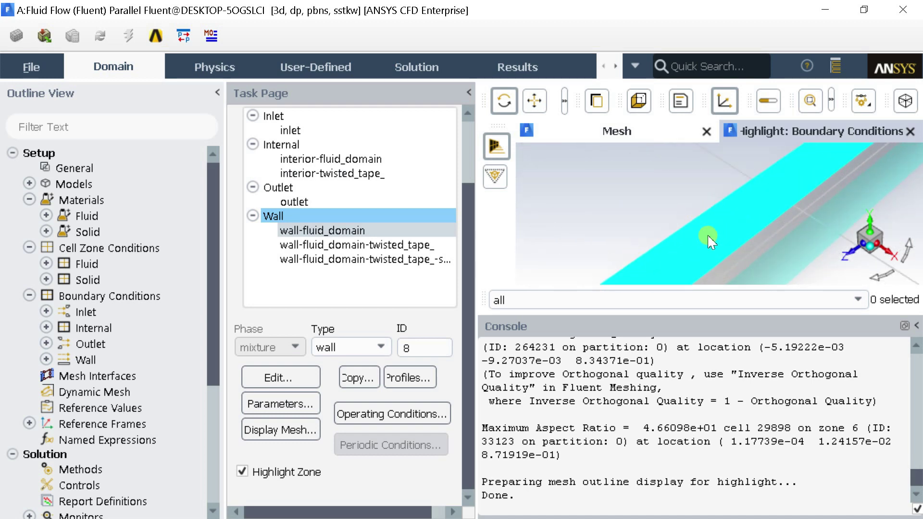
Step: Give wall-fluid_domain a fixed 330 K temperature with aluminum as the wall material
click(291, 371)
click(269, 160)
click(222, 224)
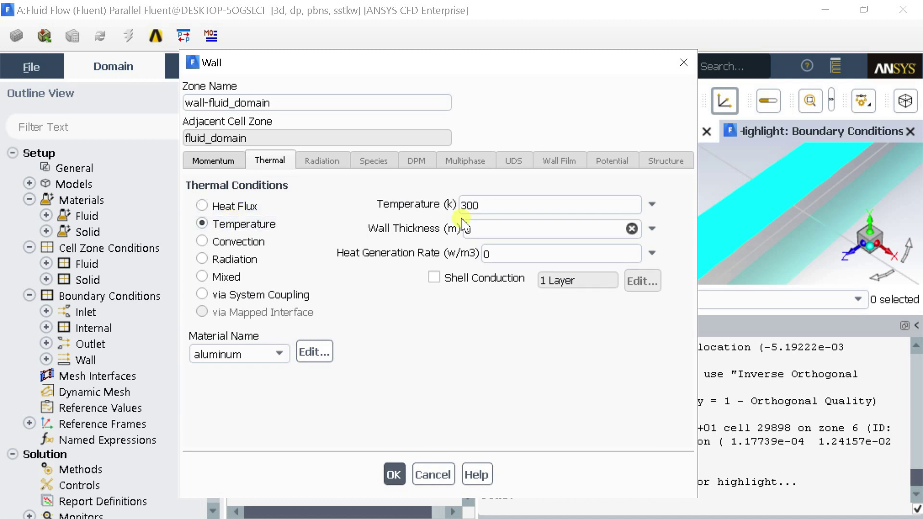
key(shift+Tab)
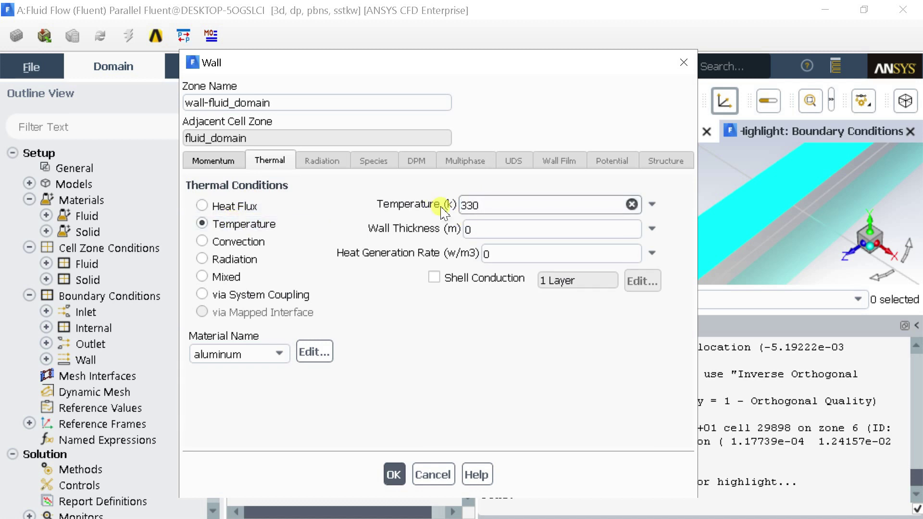
click(404, 377)
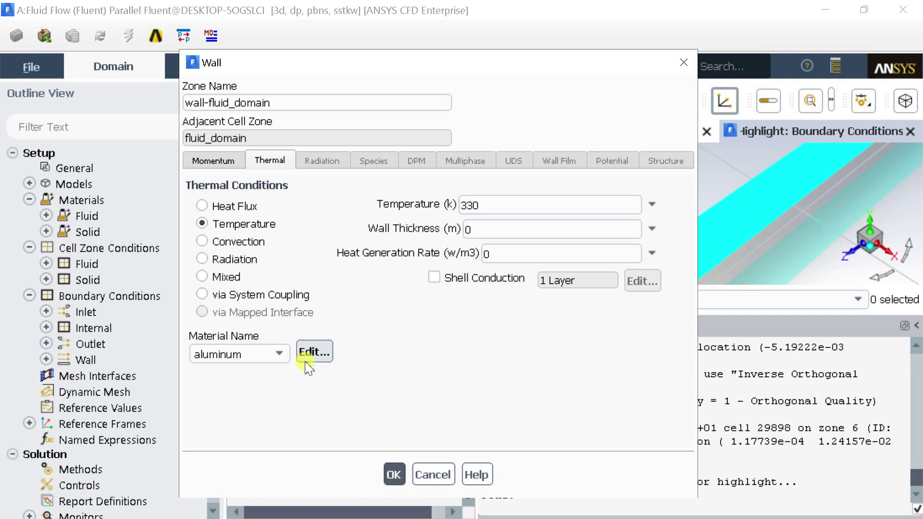
click(276, 358)
click(274, 357)
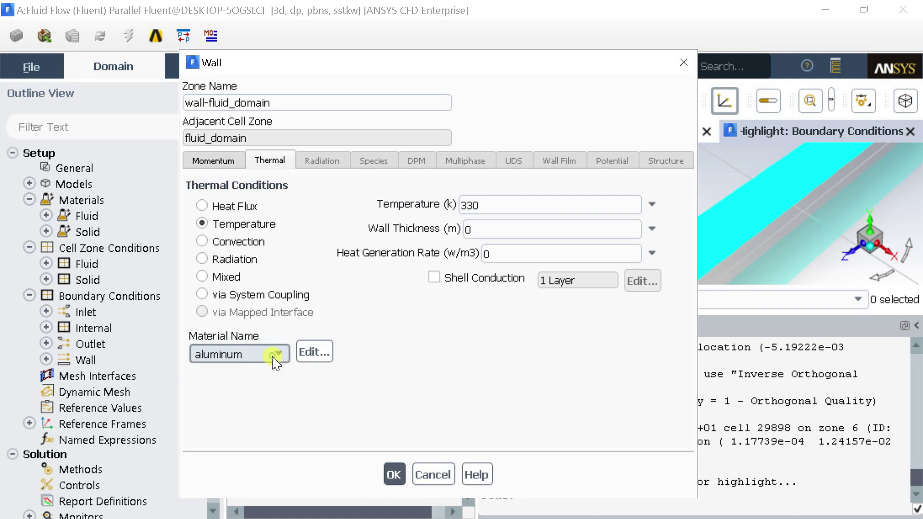
click(395, 476)
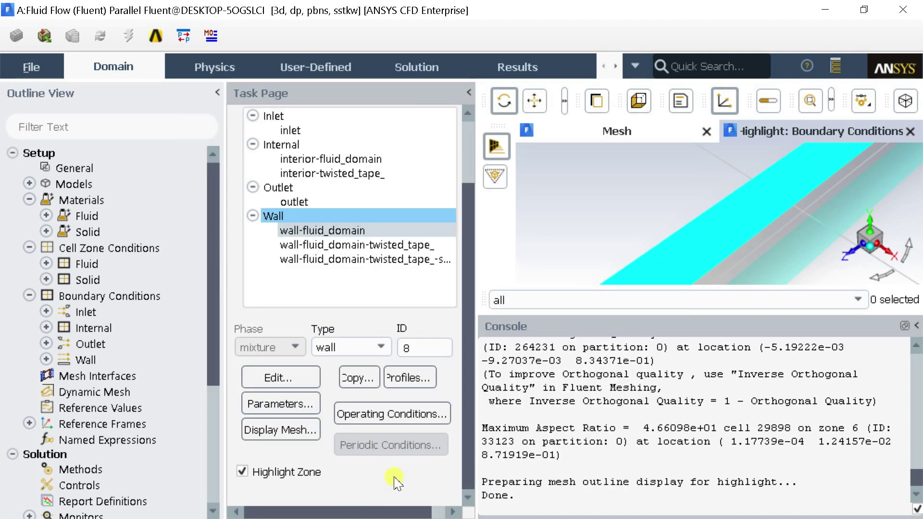
Step: Confirm the twisted-tape wall and its shadow as coupled thermal aluminum walls
click(377, 245)
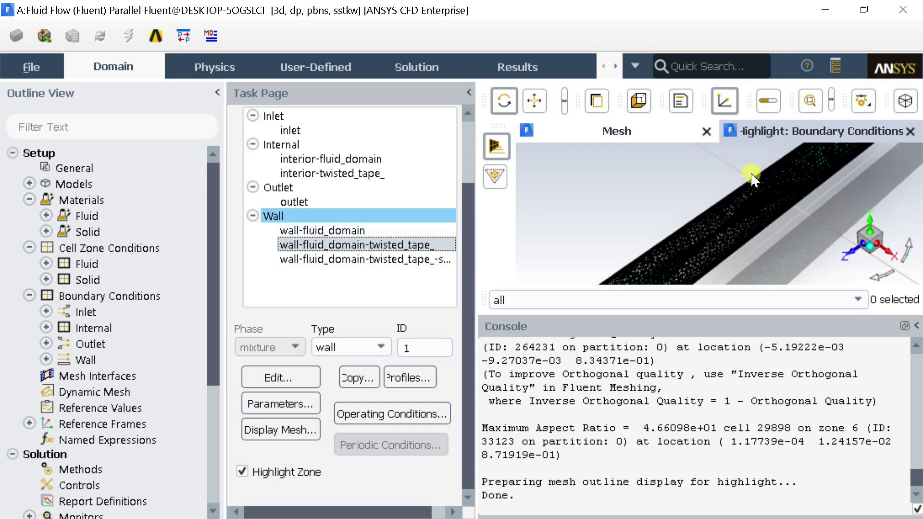
scroll(768, 201, up, 5)
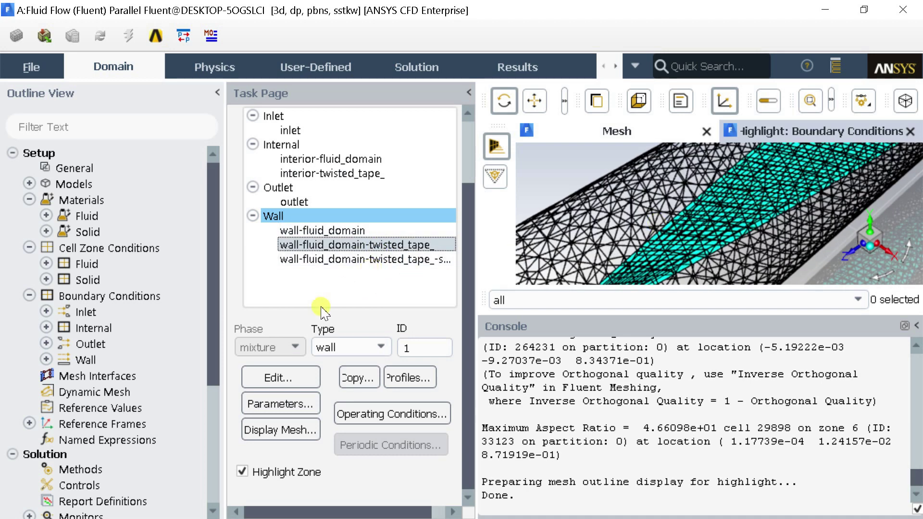
click(266, 384)
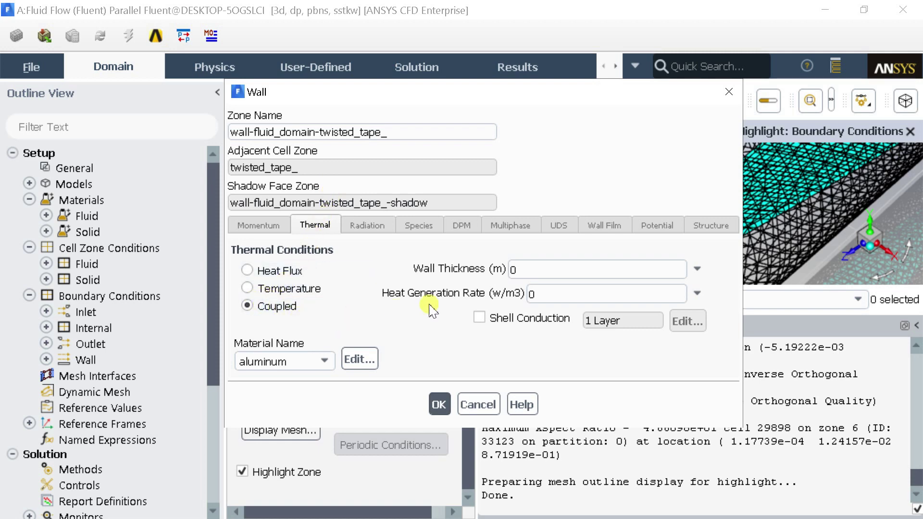
click(440, 405)
double_click(360, 260)
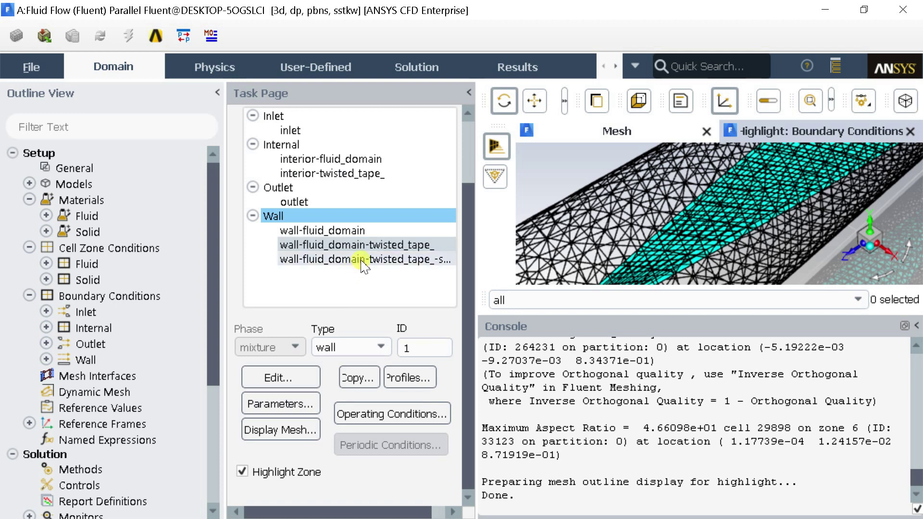
click(337, 146)
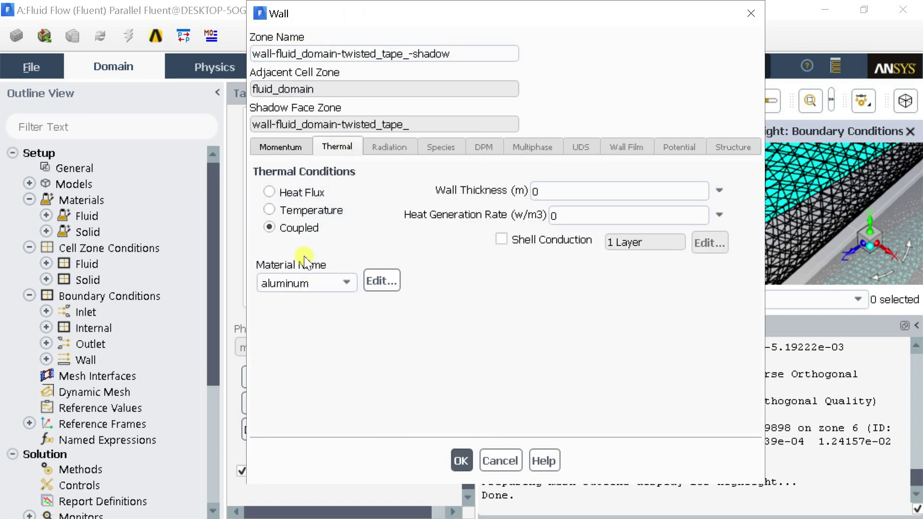
click(462, 460)
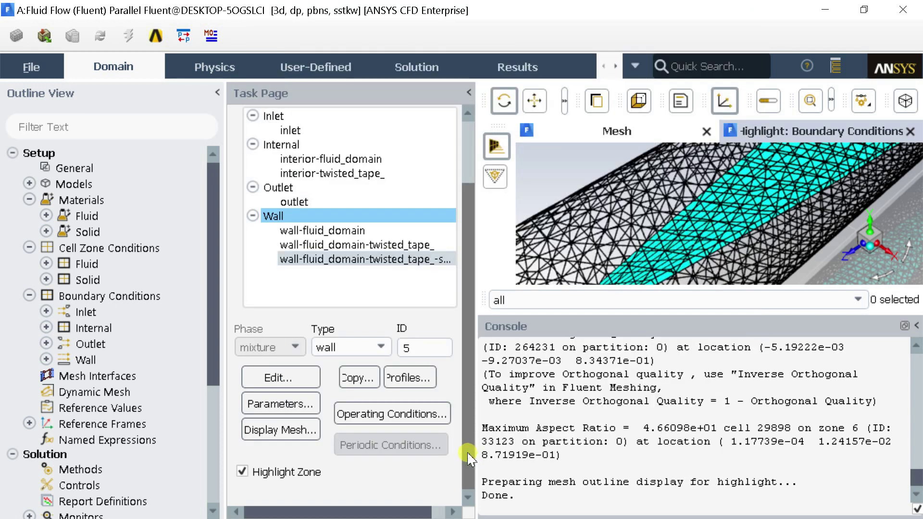
Step: Turn off zone highlighting and zoom in on the tube's surface mesh cells
click(243, 472)
scroll(721, 226, up, 5)
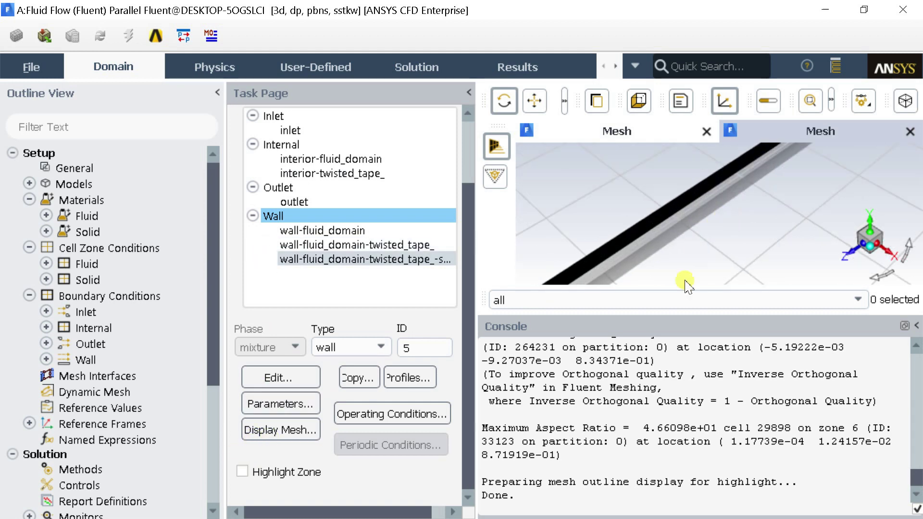
drag(675, 313, 675, 407)
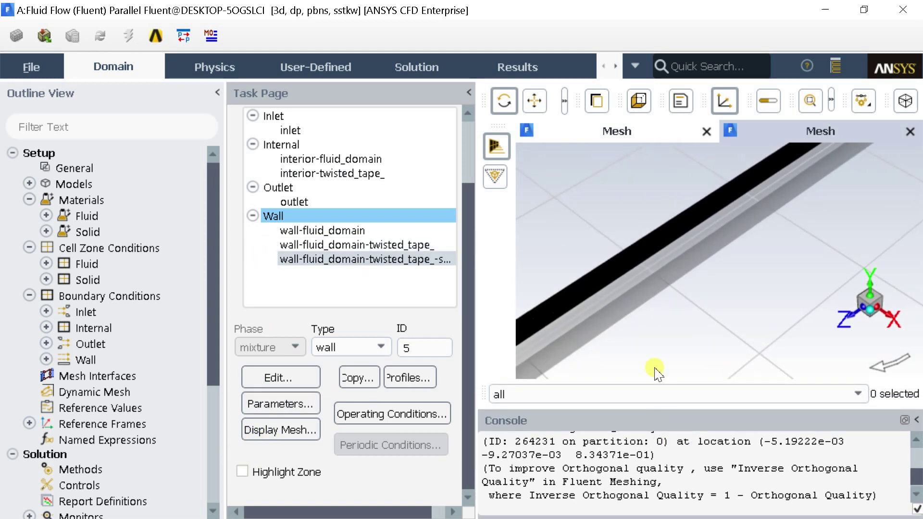
scroll(616, 282, up, 5)
scroll(610, 251, up, 2)
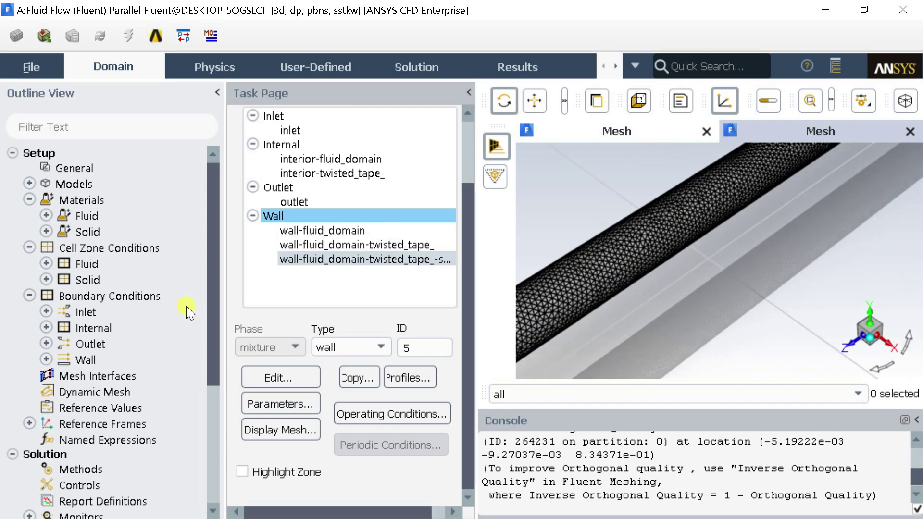
scroll(144, 327, down, 1)
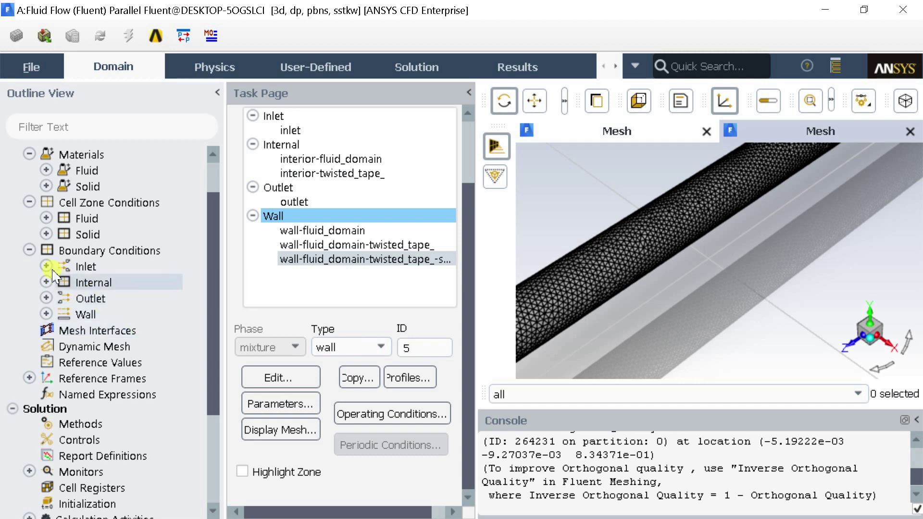
Step: Use Green-Gauss Cell Based gradients and Second Order Upwind for turbulent kinetic energy and specific dissipation rate
click(30, 250)
click(29, 203)
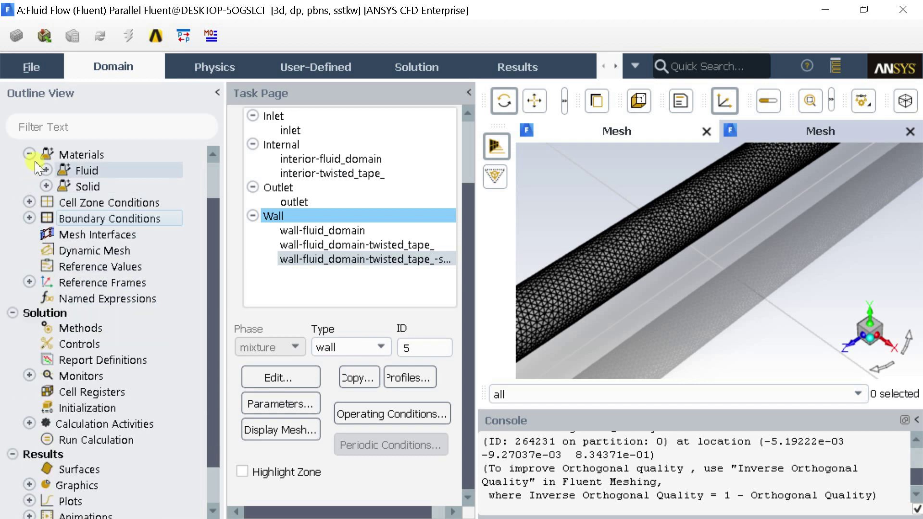
click(30, 154)
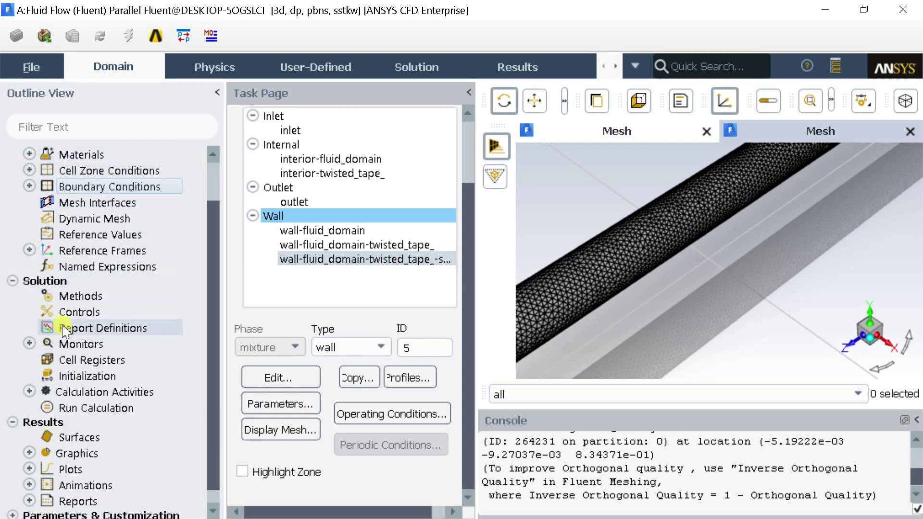
click(95, 296)
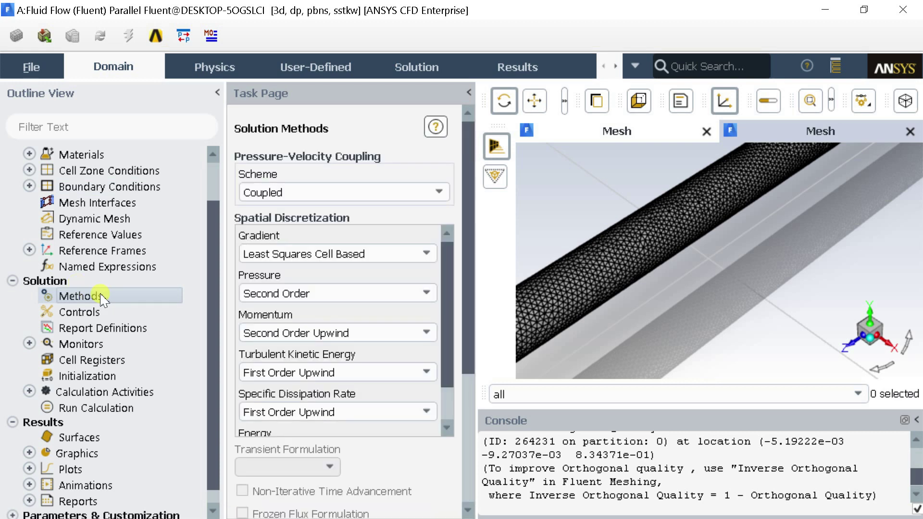
click(387, 254)
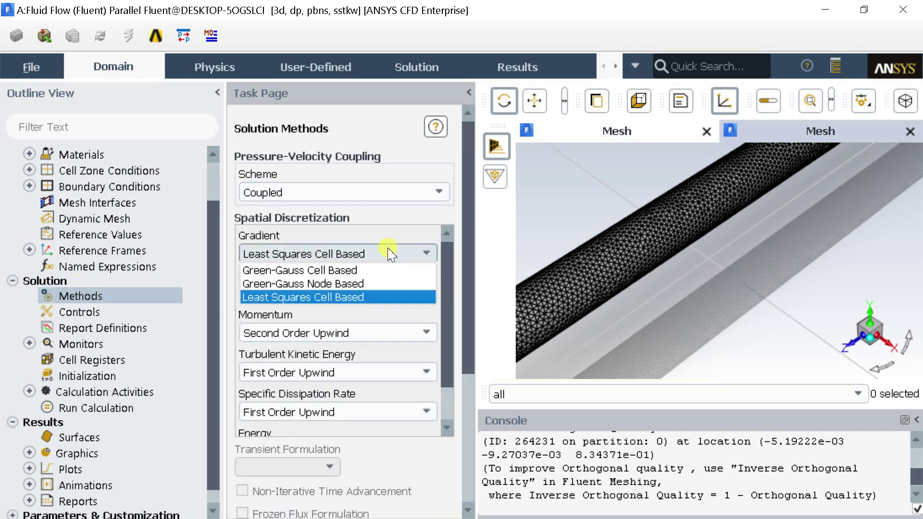
click(349, 270)
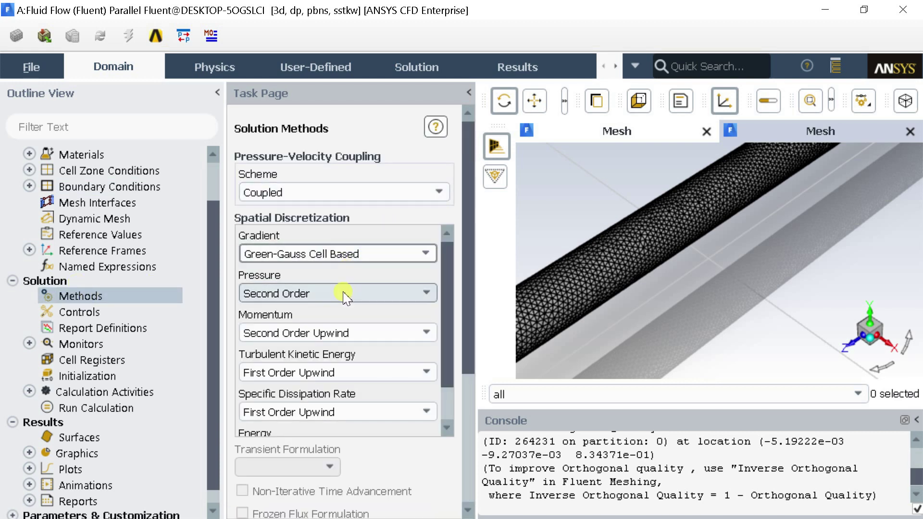
click(335, 373)
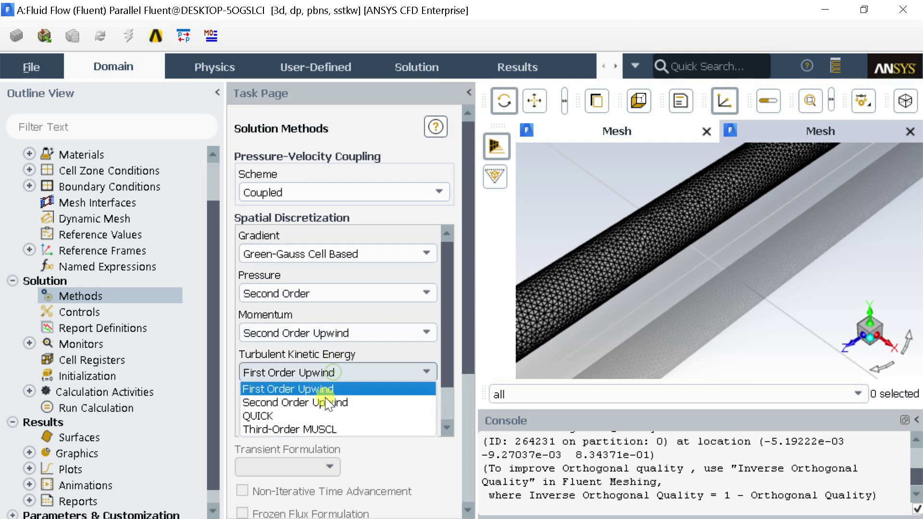
click(321, 401)
click(325, 412)
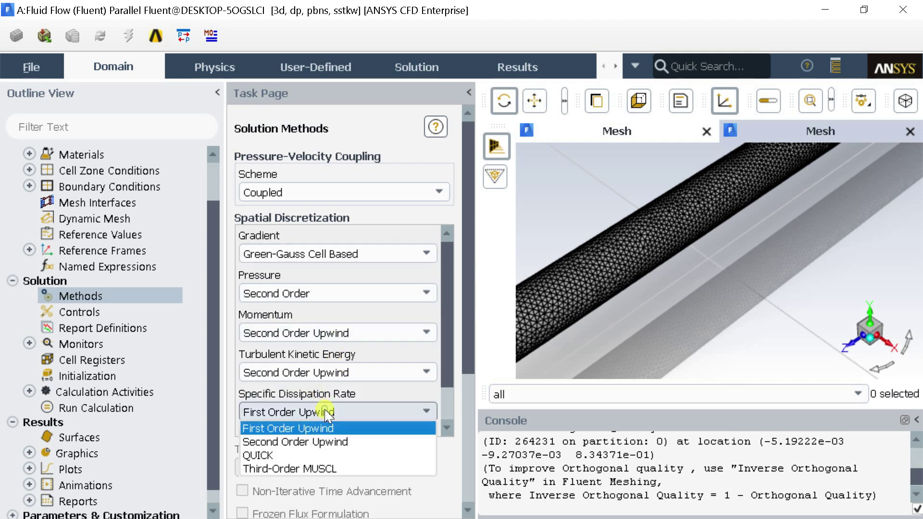
click(314, 442)
scroll(327, 428, down, 2)
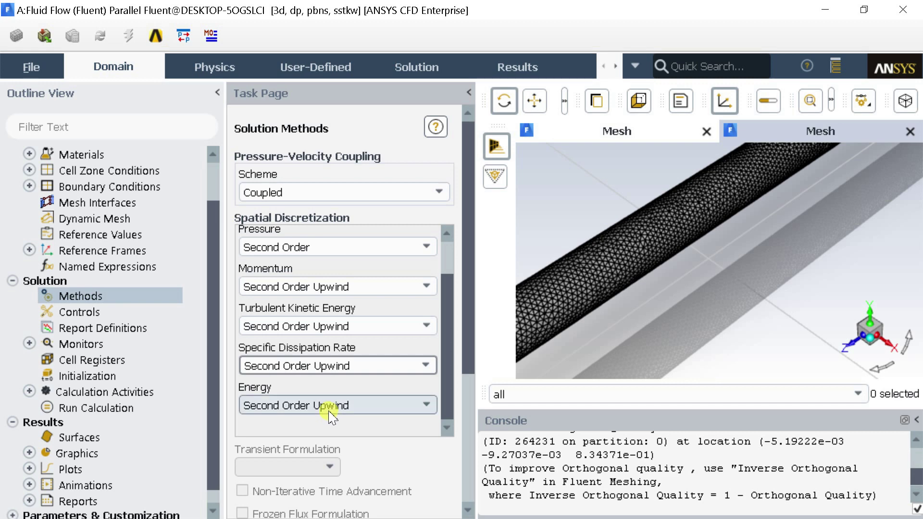
double_click(99, 344)
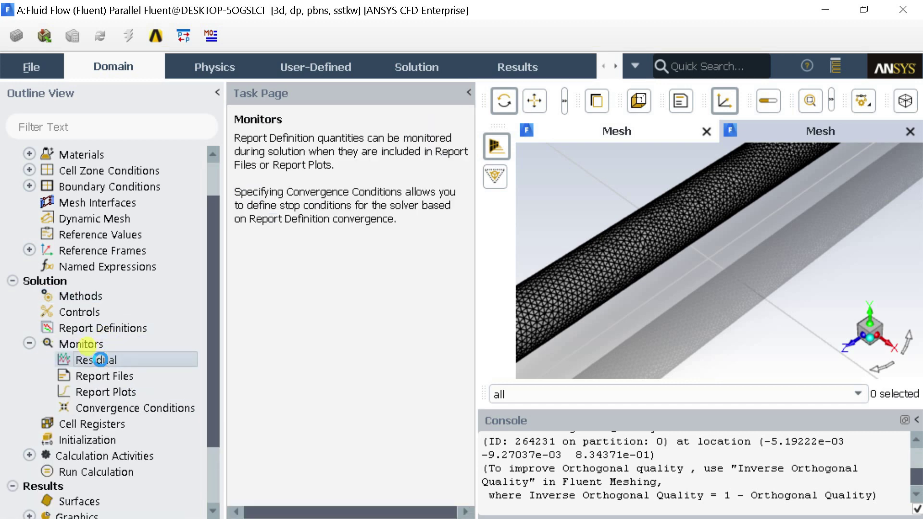
Step: Copy the energy residual criterion 1e-06 into the omega, k and z-velocity criteria
double_click(100, 359)
drag(281, 255, 204, 100)
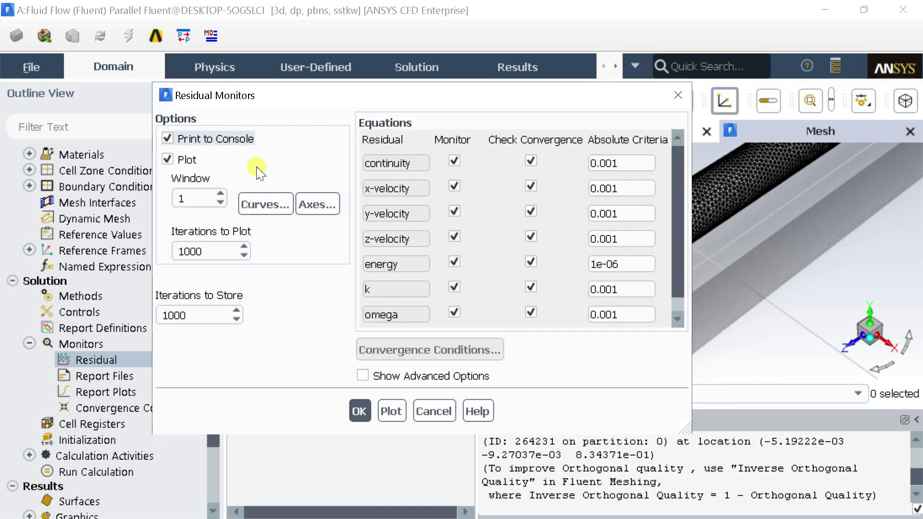
scroll(627, 262, down, 1)
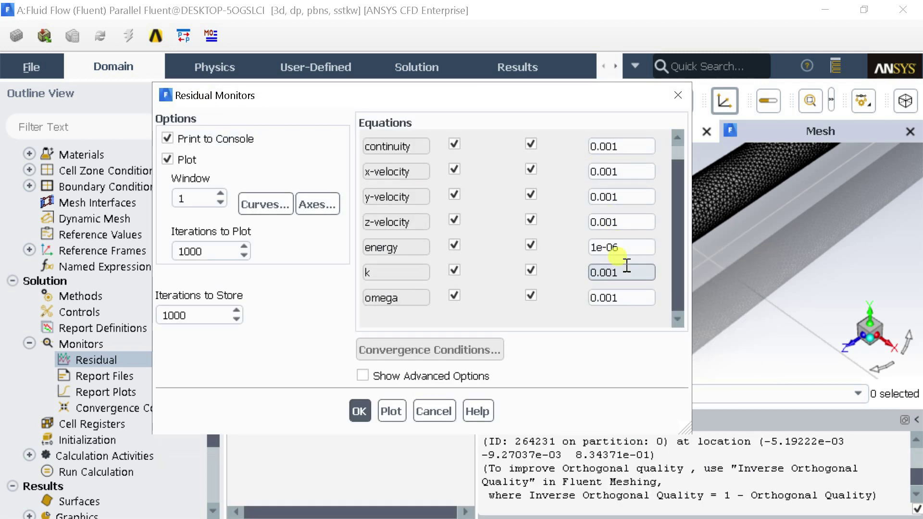
drag(628, 248, 577, 246)
key(ctrl+c)
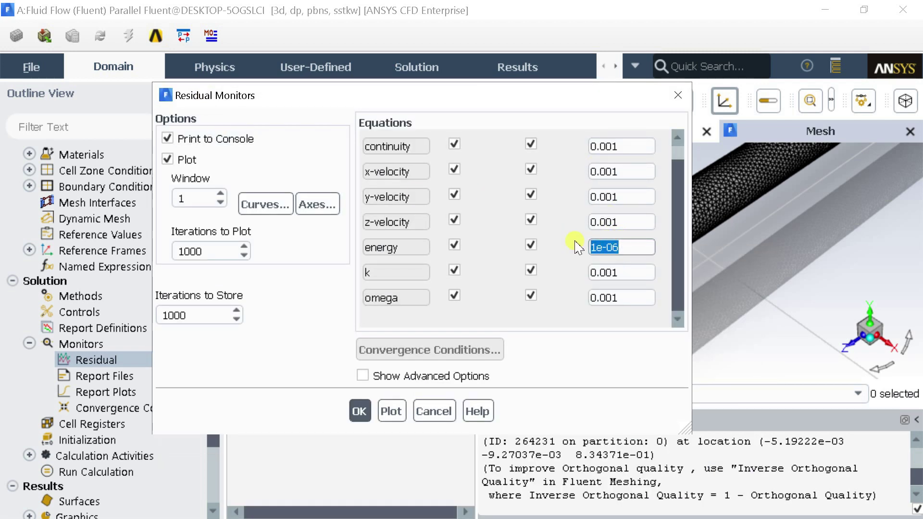
drag(619, 294, 560, 308)
key(ctrl+v)
drag(609, 271, 566, 277)
key(ctrl+v)
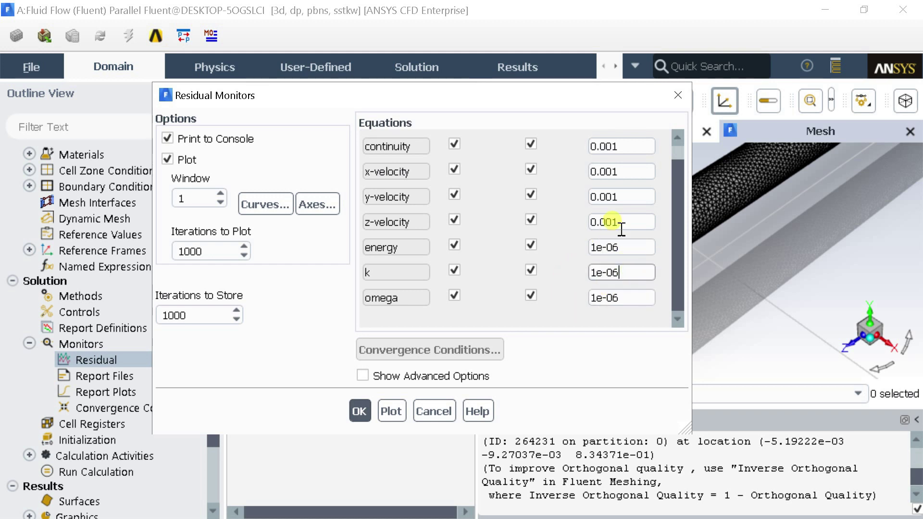
drag(620, 222, 560, 222)
key(ctrl+v)
Step: Set the y-velocity, x-velocity and continuity criteria to 1e-06 and confirm the residual settings
drag(624, 196, 565, 211)
key(ctrl+v)
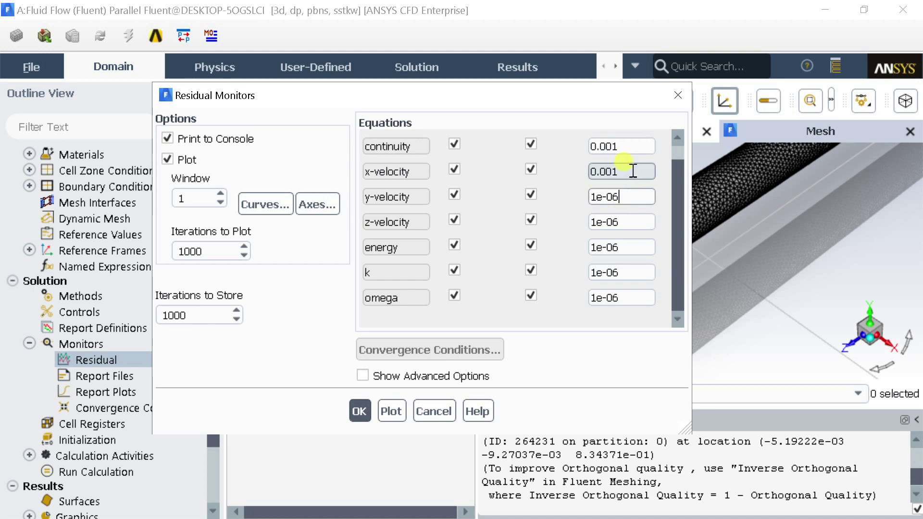
drag(628, 171, 579, 174)
key(ctrl+v)
drag(625, 147, 557, 149)
key(ctrl+v)
scroll(664, 180, up, 1)
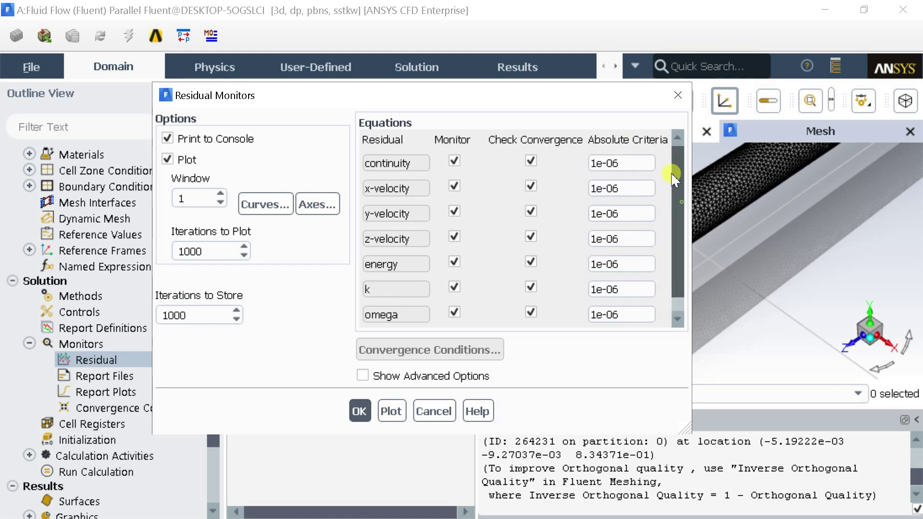
click(359, 412)
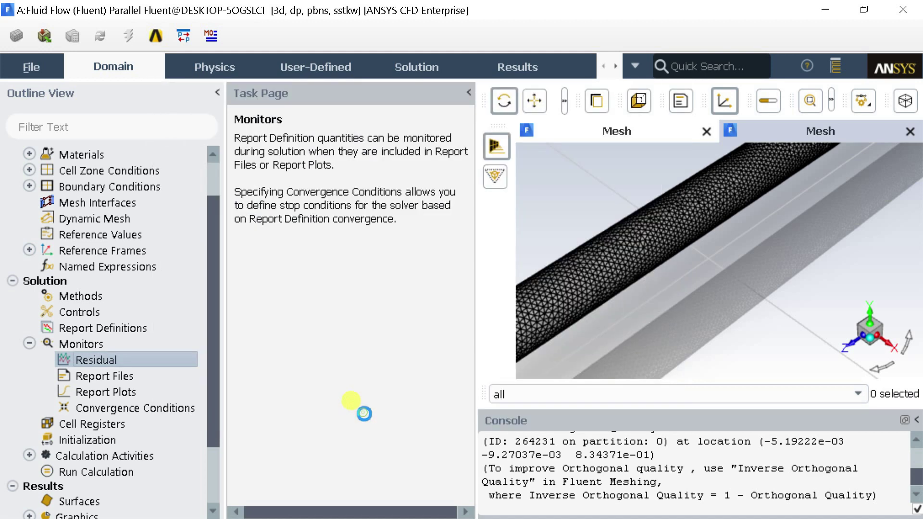
Step: Run Hybrid Initialization from the Solution Initialization page
scroll(127, 358, down, 1)
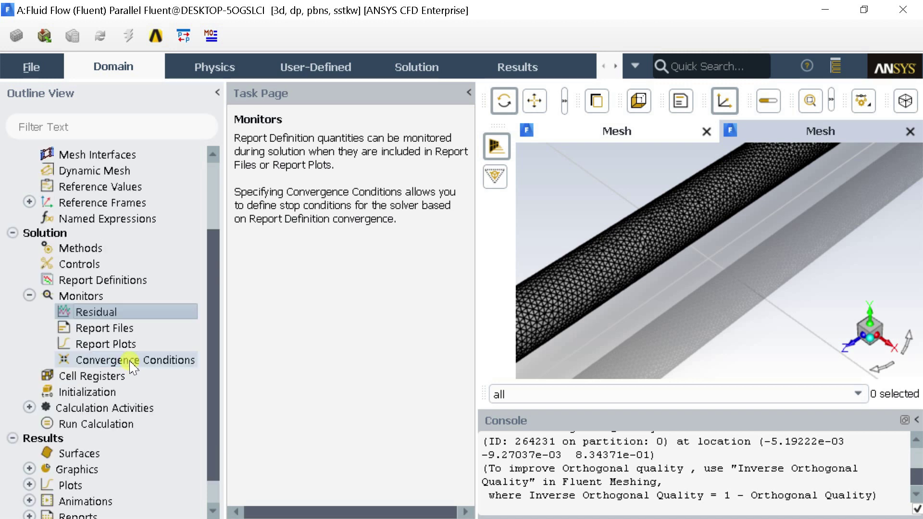
click(110, 395)
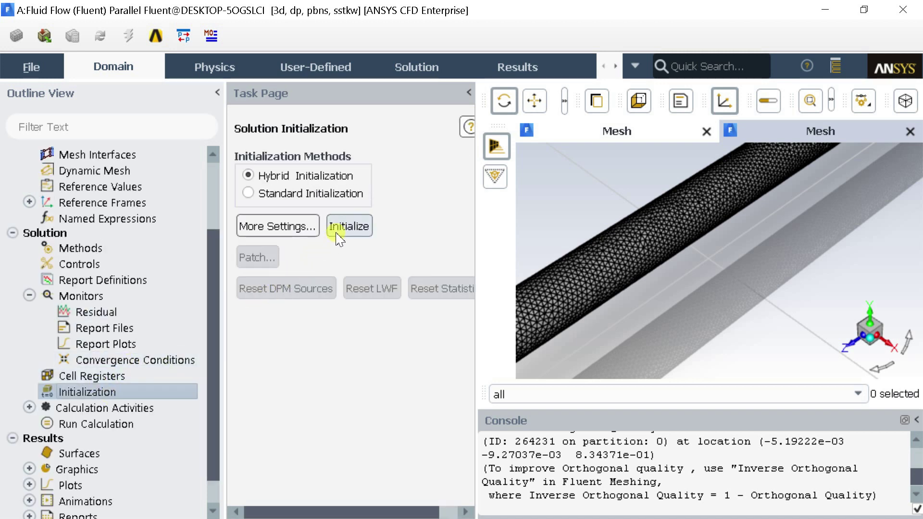
click(337, 232)
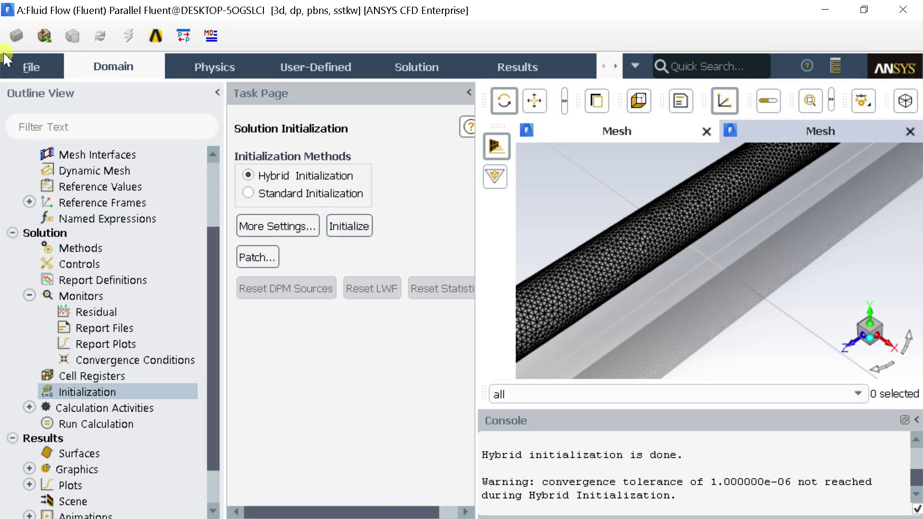
Step: Open the Data File Quantities window from the File menu
click(30, 66)
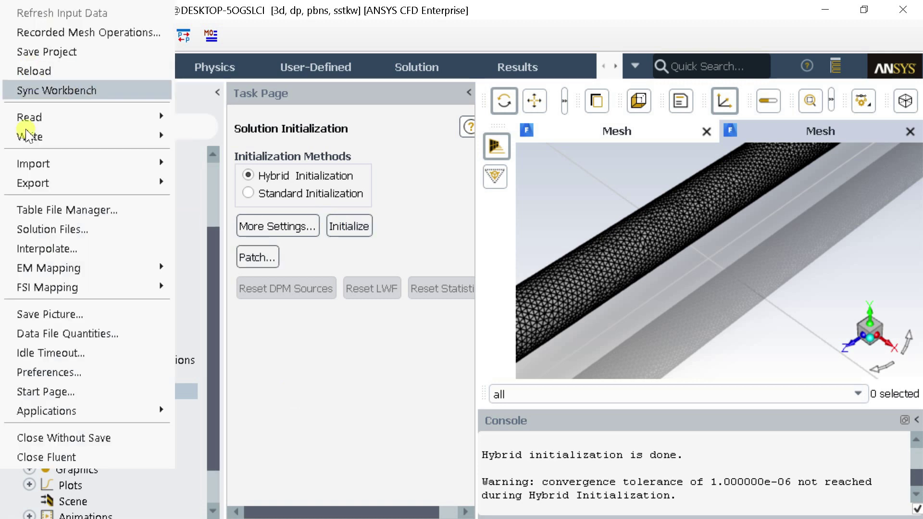
mouse_move(48, 288)
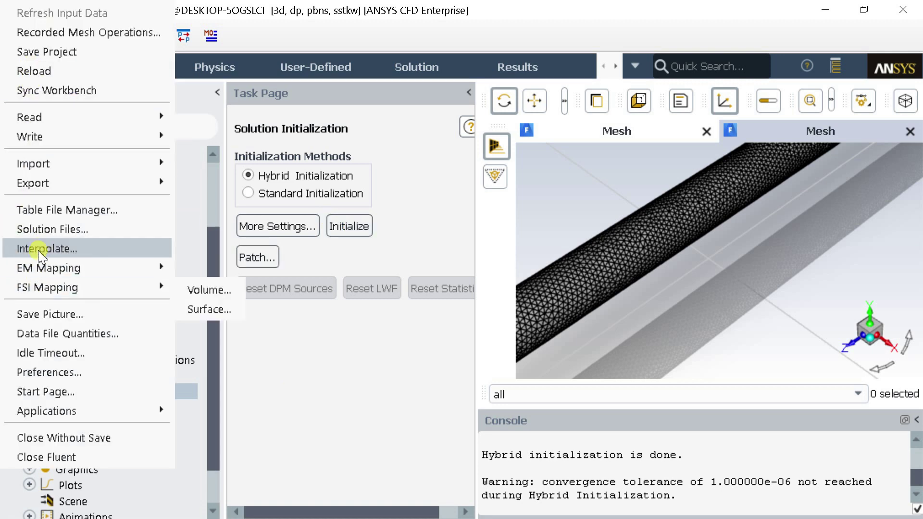
click(70, 333)
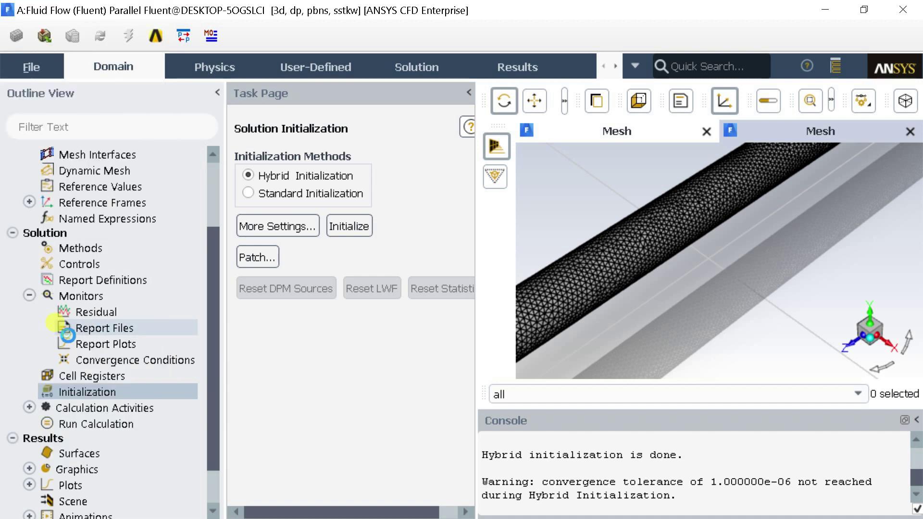
drag(308, 260, 206, 71)
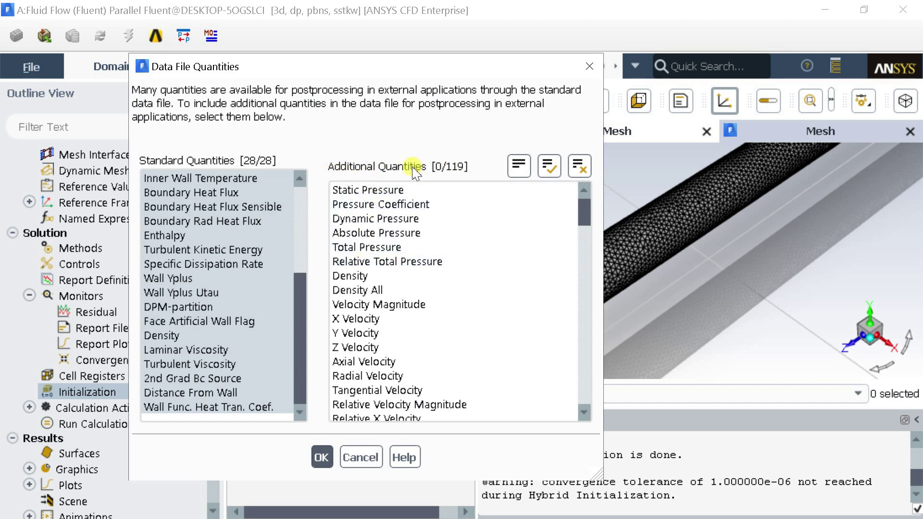
Step: Select Enthalpy and Entropy as additional quantities and confirm with OK
scroll(288, 317, up, 4)
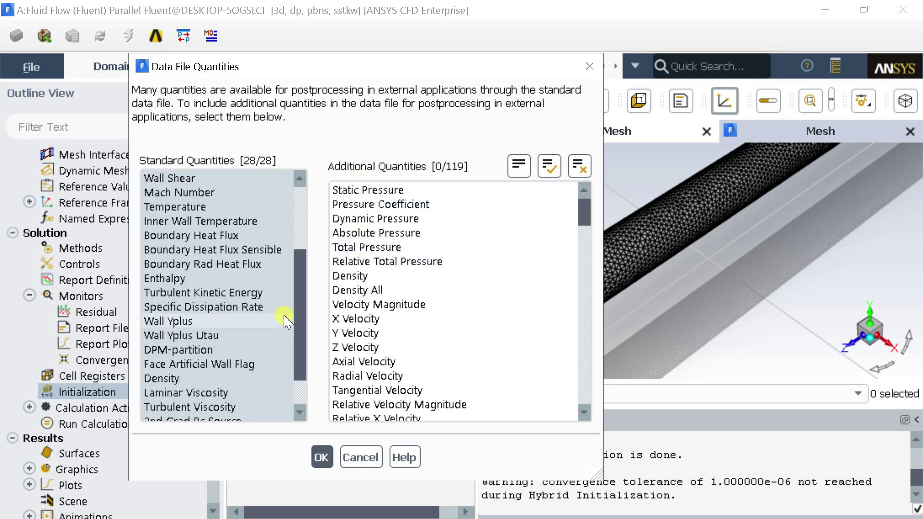
scroll(288, 321, down, 4)
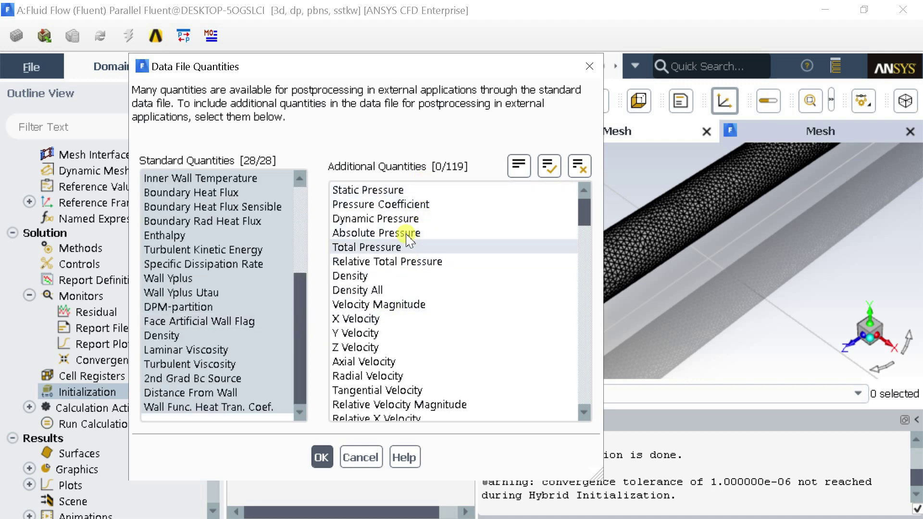
scroll(398, 283, down, 2)
scroll(398, 284, down, 3)
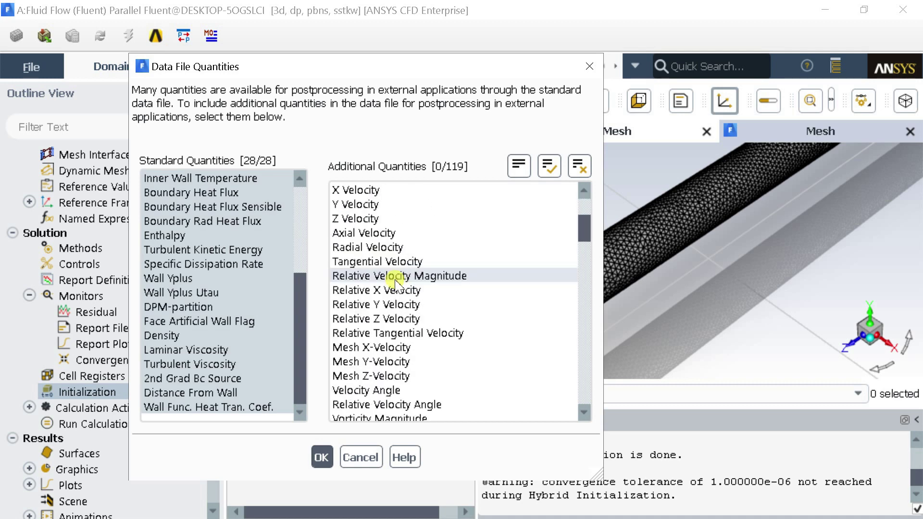
scroll(397, 284, down, 1)
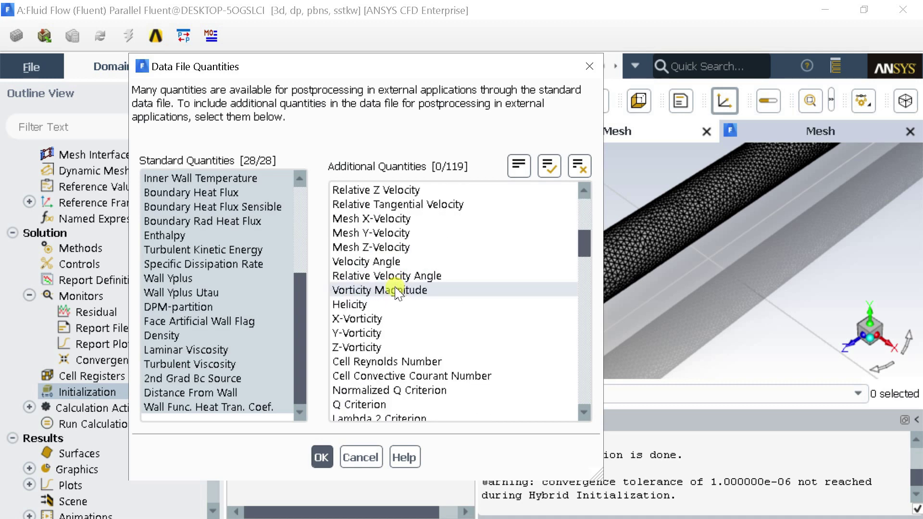
scroll(397, 294, down, 1)
scroll(397, 293, down, 2)
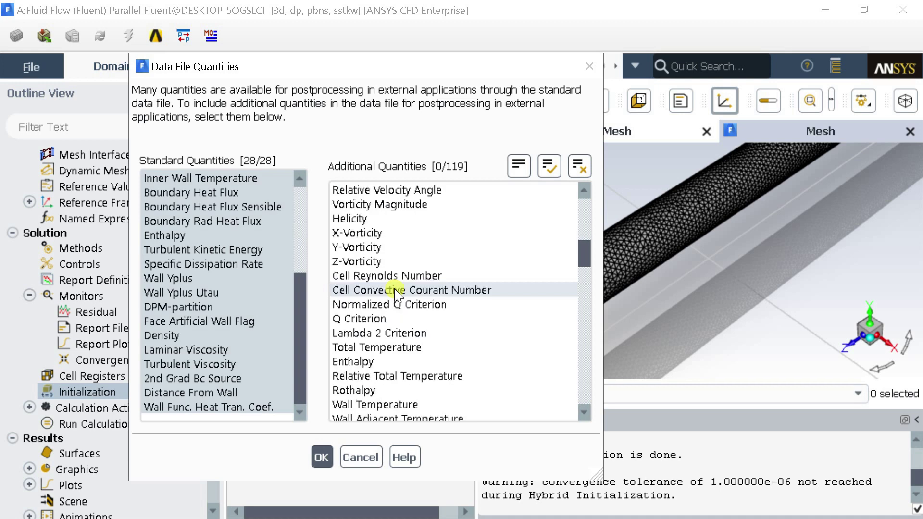
click(387, 319)
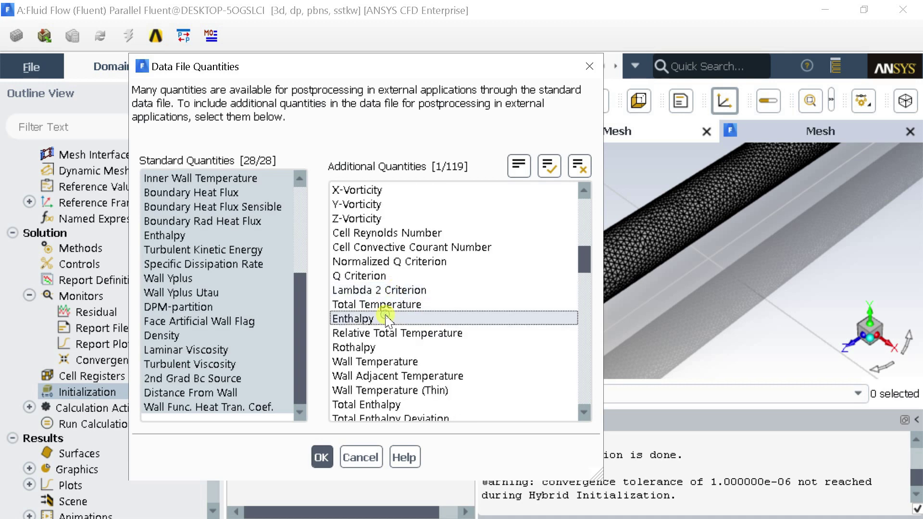
scroll(385, 317, down, 2)
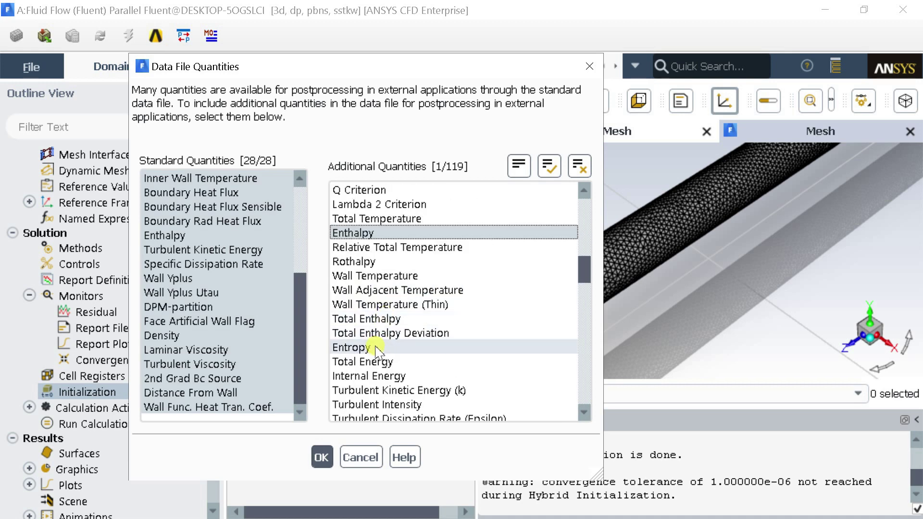
click(375, 347)
scroll(372, 360, down, 2)
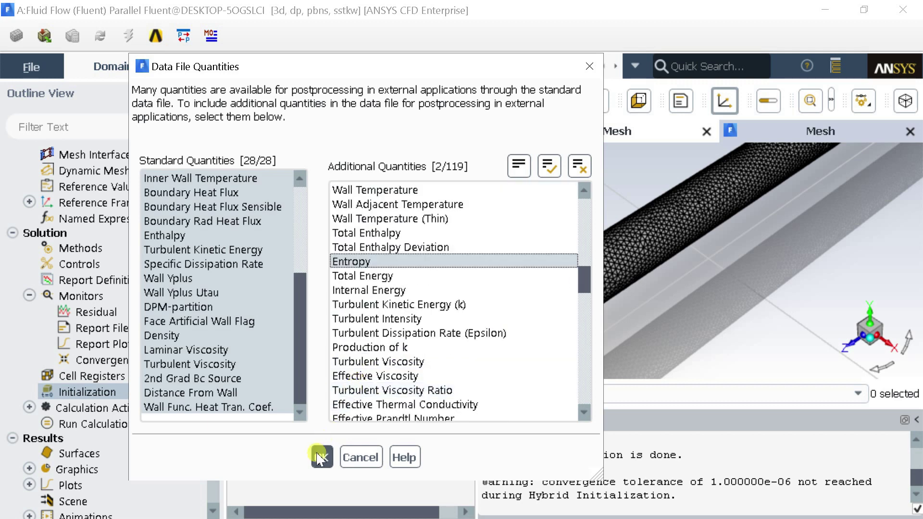
scroll(361, 383, down, 2)
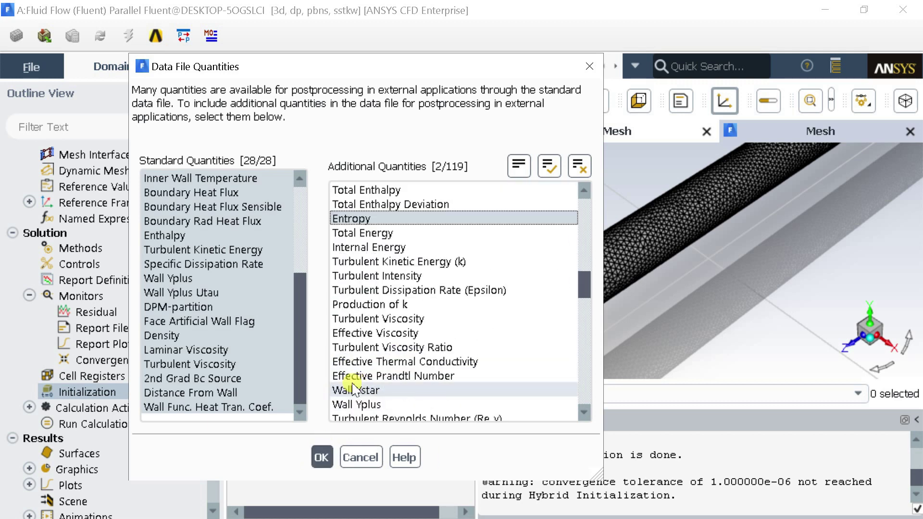
scroll(340, 419, up, 3)
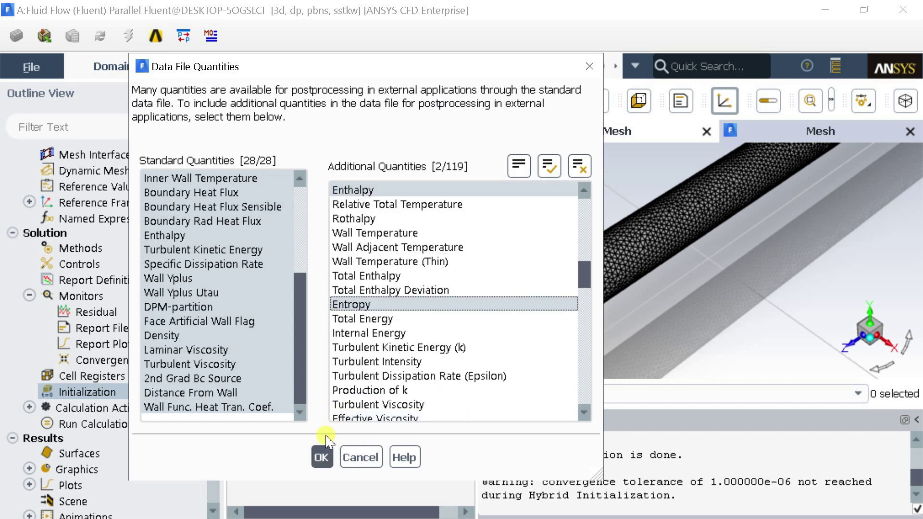
click(321, 456)
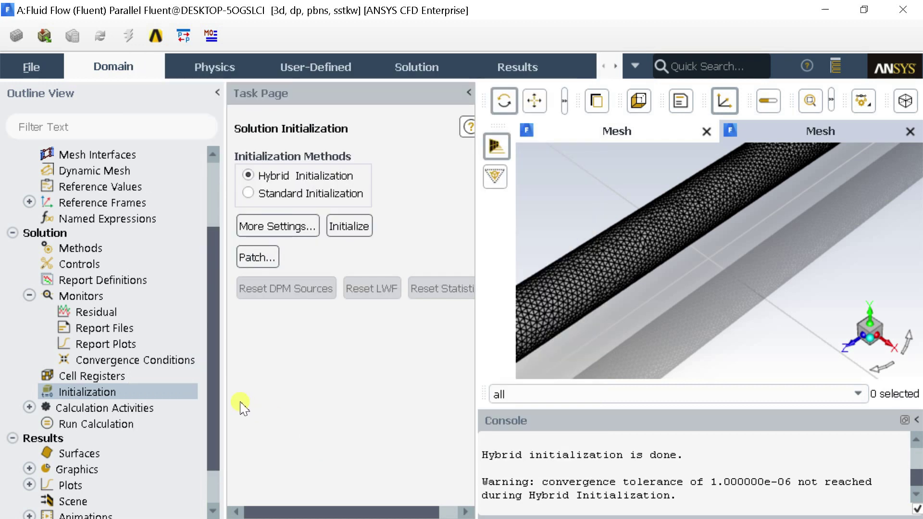
Step: Calculate 1000 iterations to completion, then save the project as FFF-2
click(137, 424)
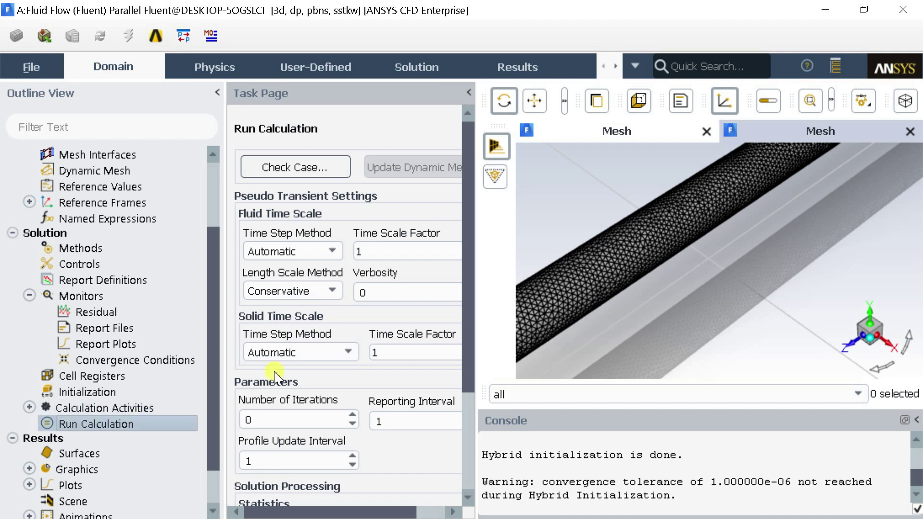
scroll(277, 378, down, 1)
double_click(272, 373)
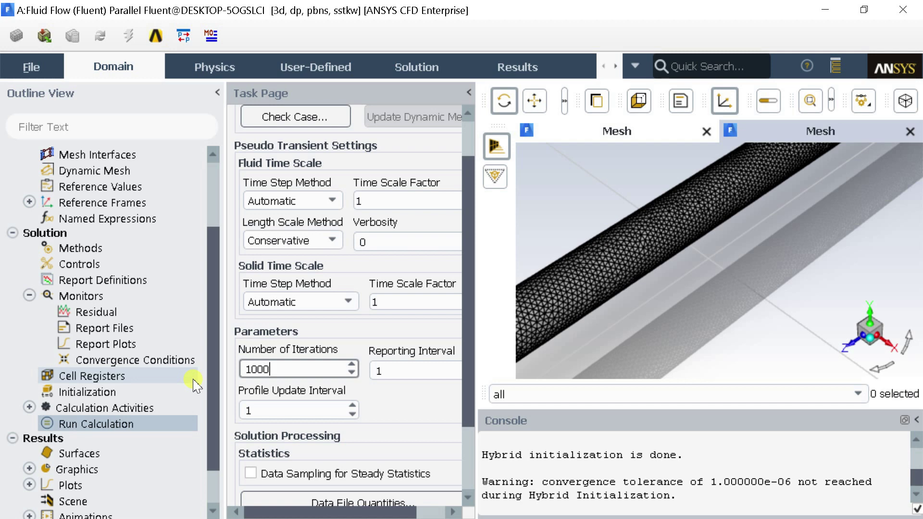
scroll(464, 384, down, 2)
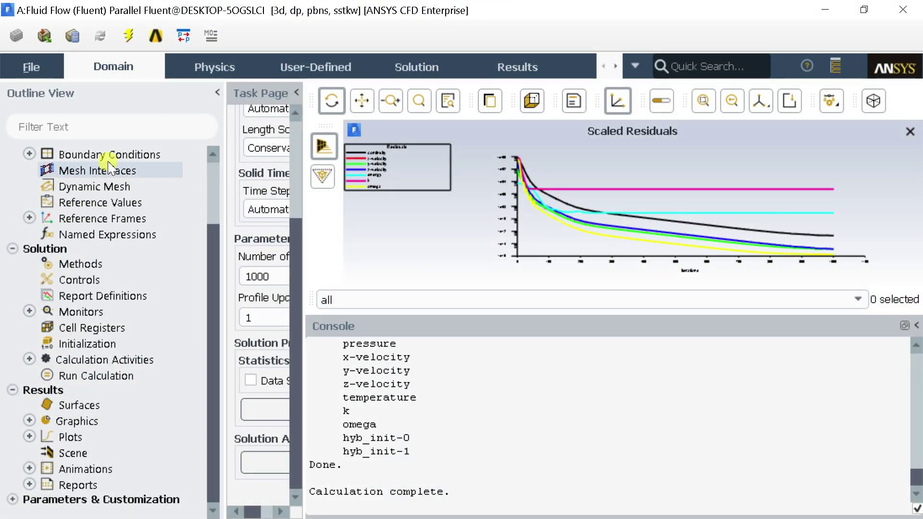
click(37, 71)
click(52, 50)
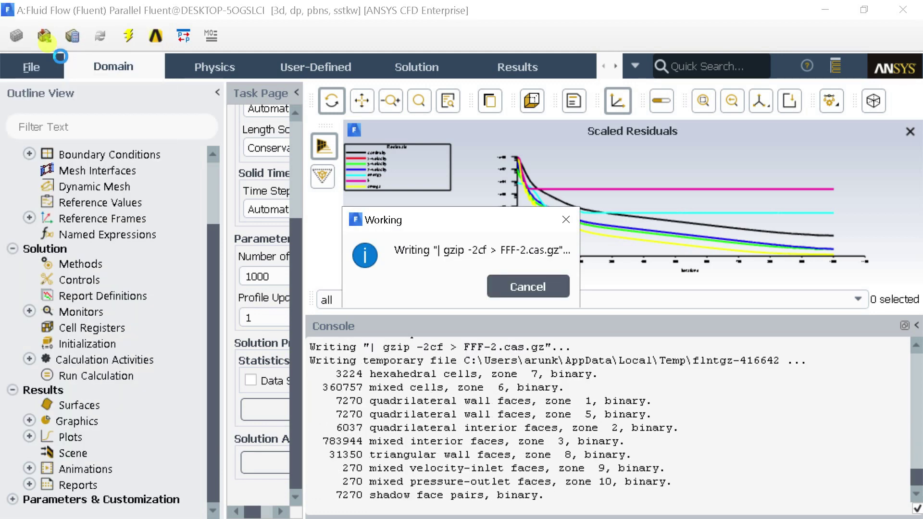
Step: Close Fluent and open the Results cell in CFD-Post from Workbench
click(897, 18)
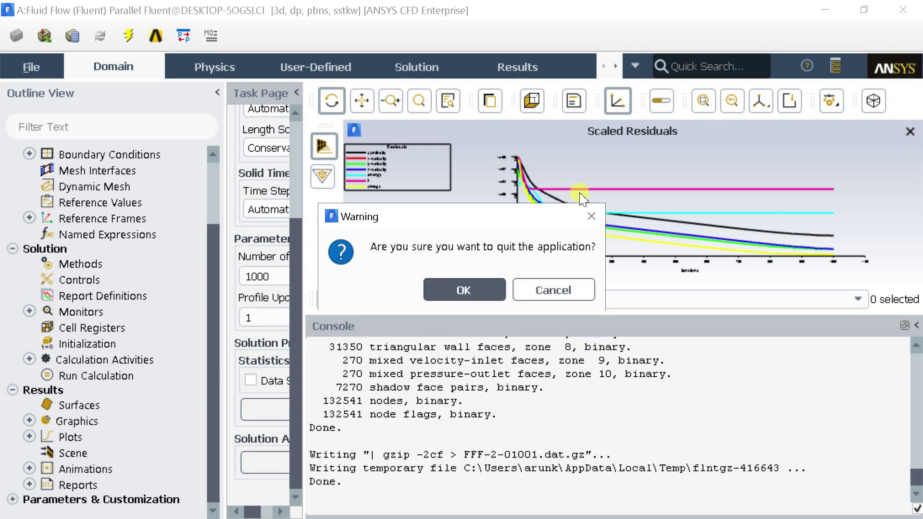
click(483, 289)
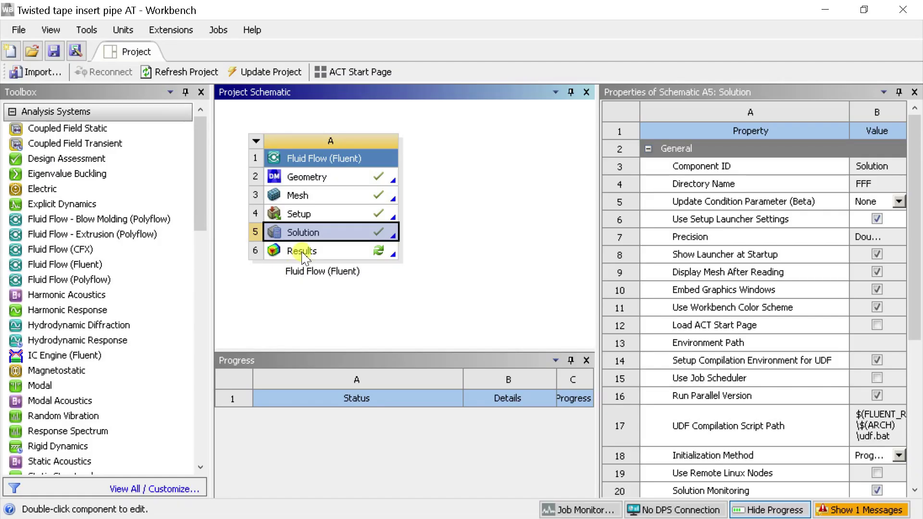
double_click(302, 251)
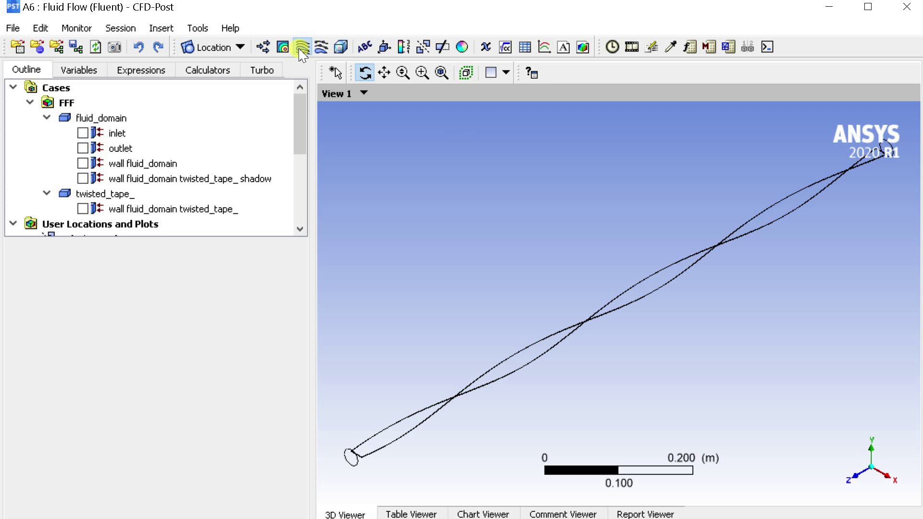
Step: Create Streamline 1 from the inlet with 25 points and rotate the view to show the twisted tape
click(302, 48)
click(336, 117)
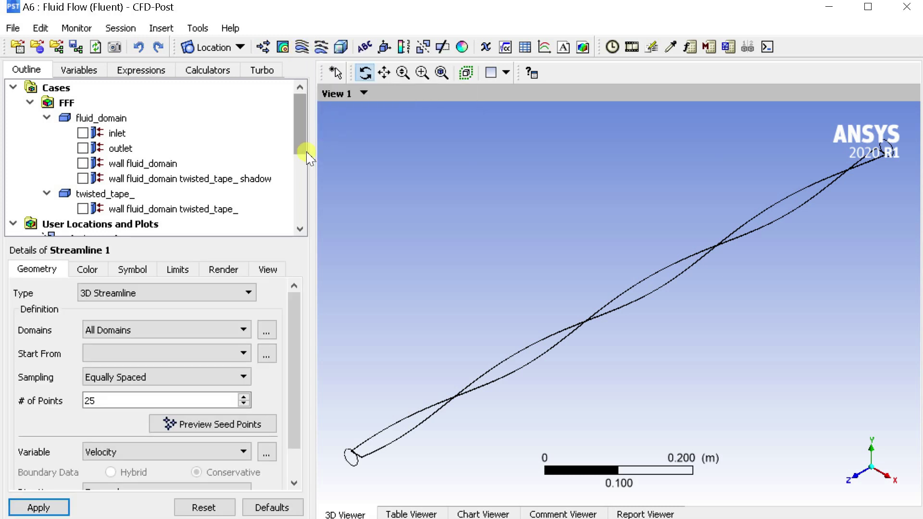
click(155, 356)
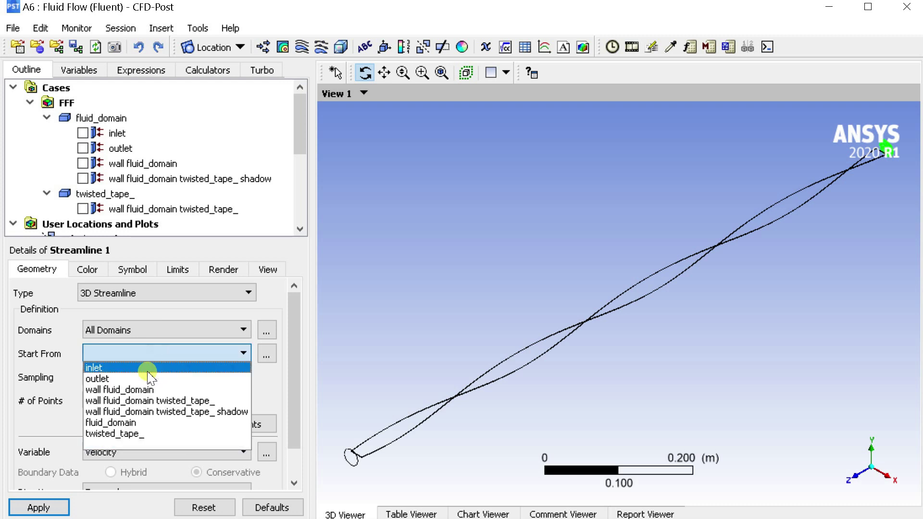
click(149, 375)
drag(120, 402, 80, 416)
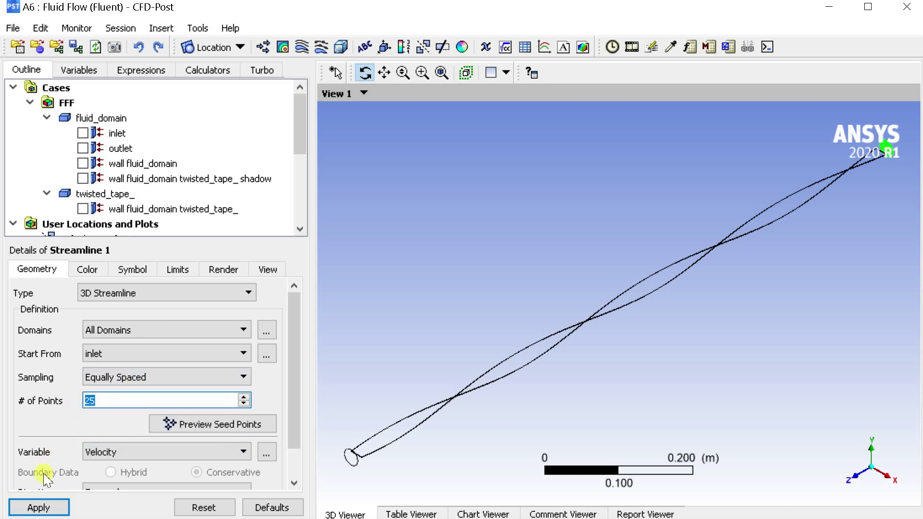
click(41, 506)
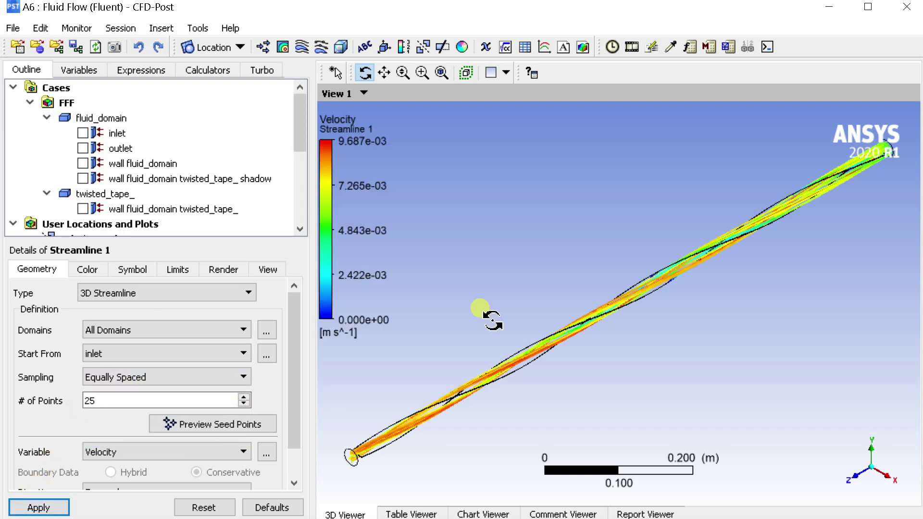
scroll(814, 219, up, 2)
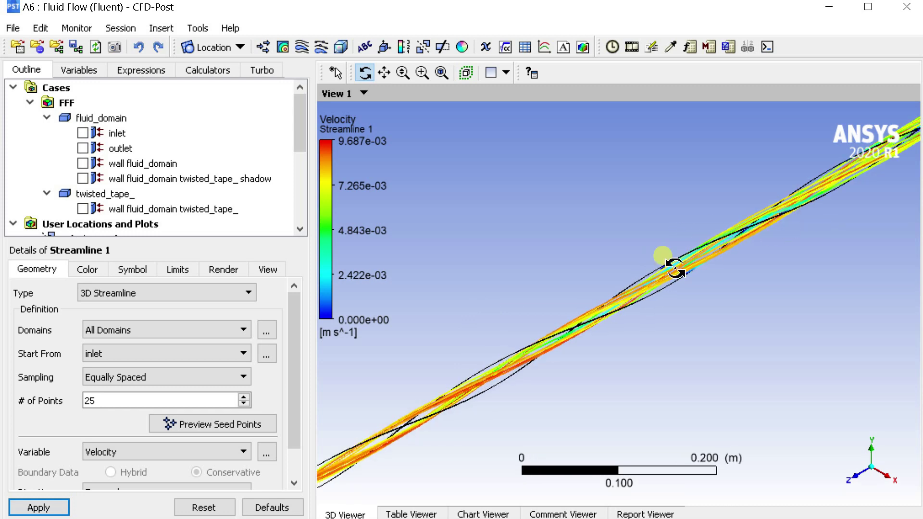
drag(664, 258, 603, 318)
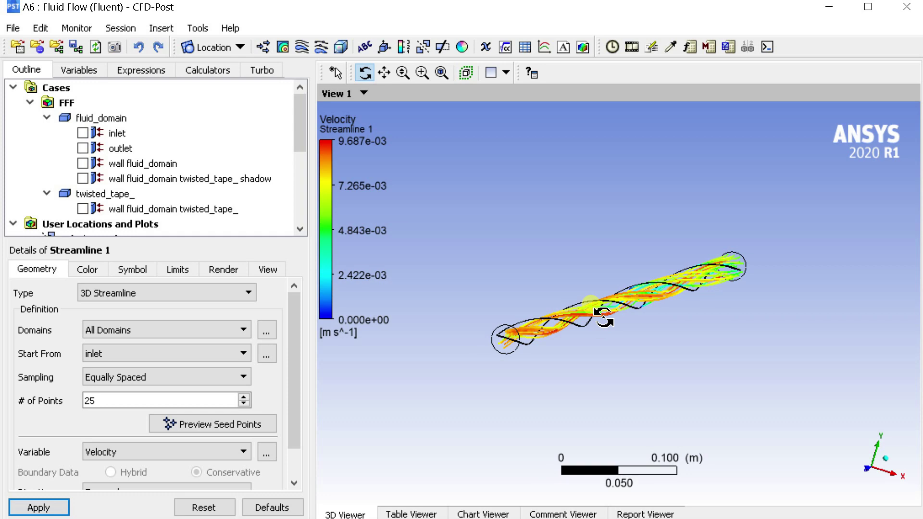
scroll(603, 318, up, 3)
drag(603, 317, 600, 321)
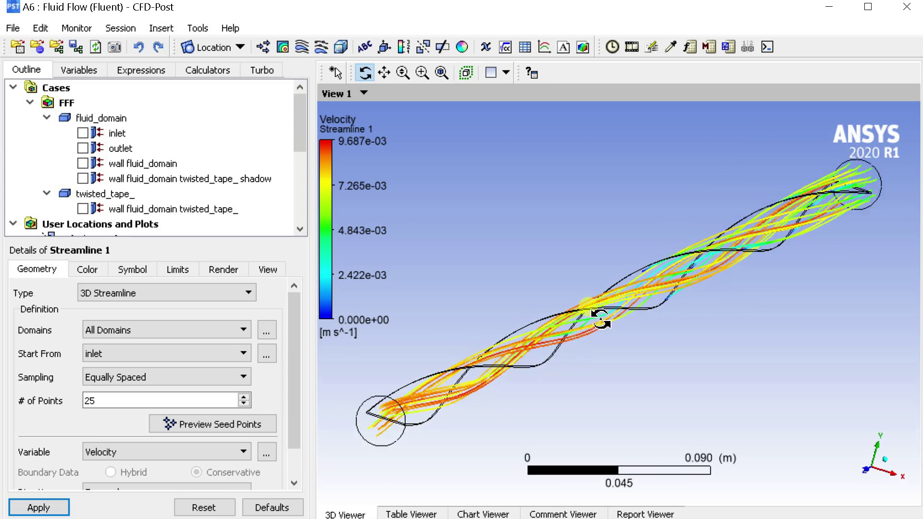
click(632, 46)
Step: Animate Streamline 1 at a slower speed, playing and then stopping it
click(81, 272)
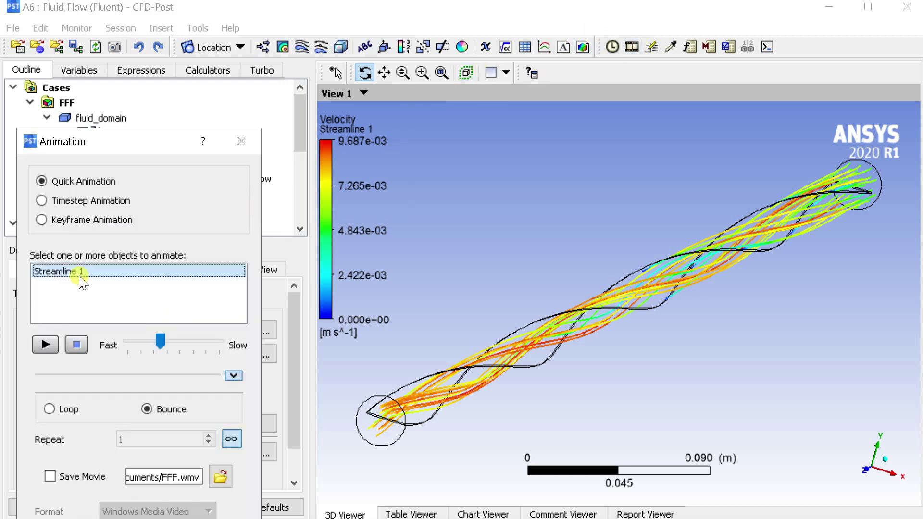
drag(160, 341, 229, 344)
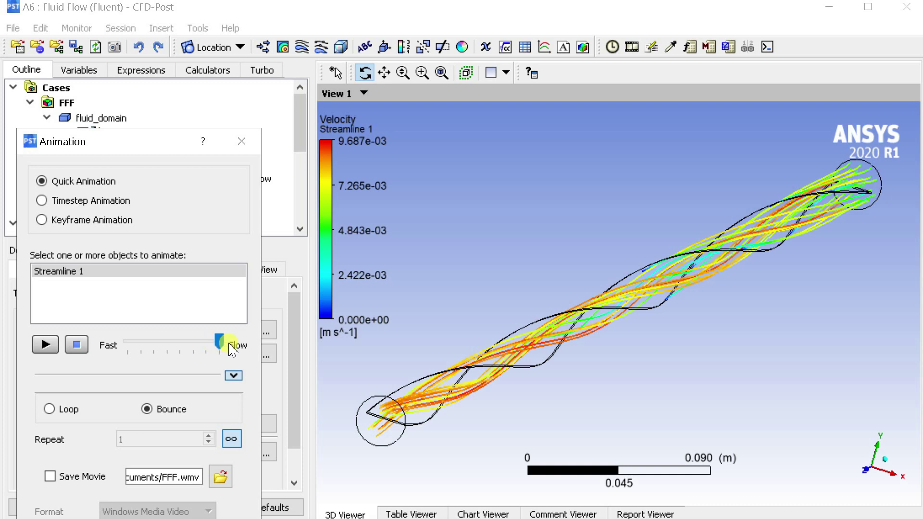
click(43, 344)
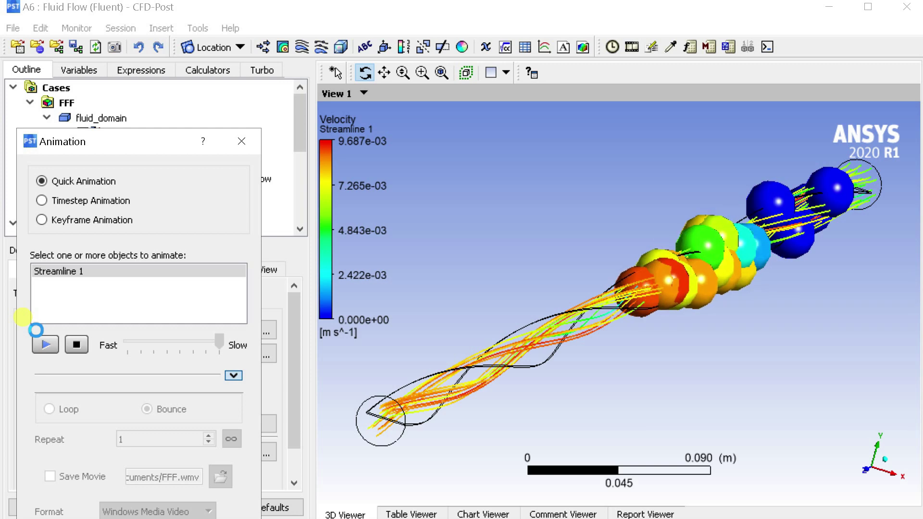
click(76, 344)
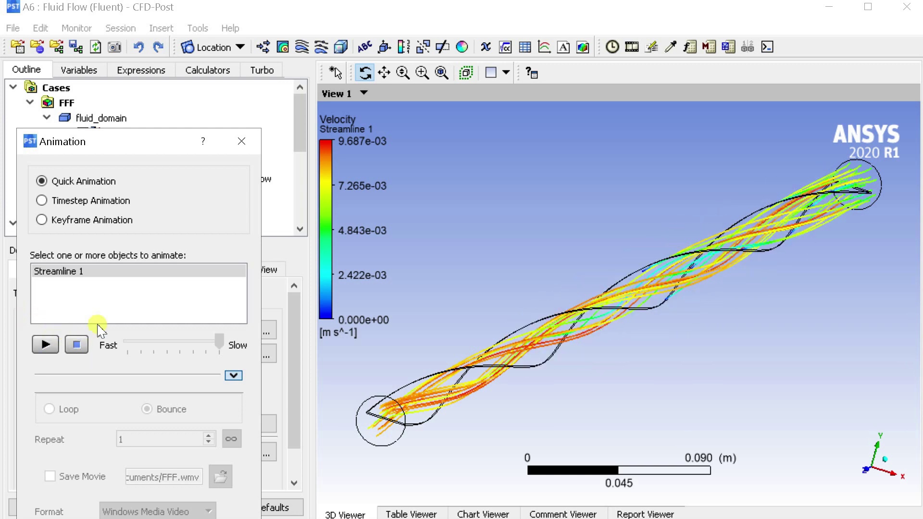
Step: Set the animation symbol size to 0.54, then play and stop the animation again
drag(118, 143, 121, 36)
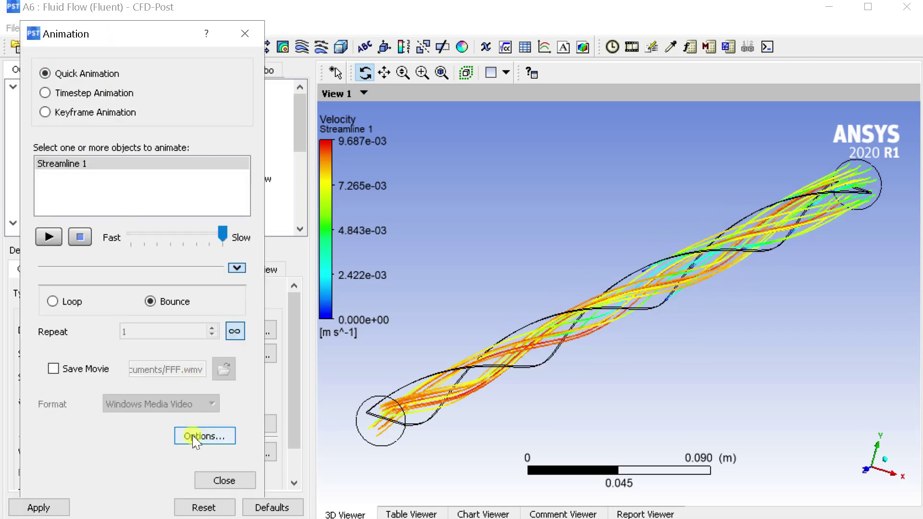
click(198, 437)
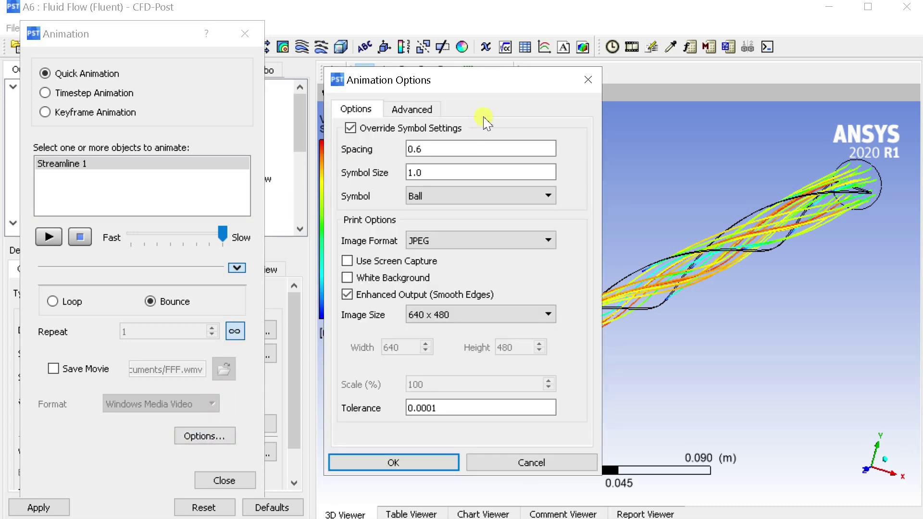
double_click(419, 174)
text(0.54)
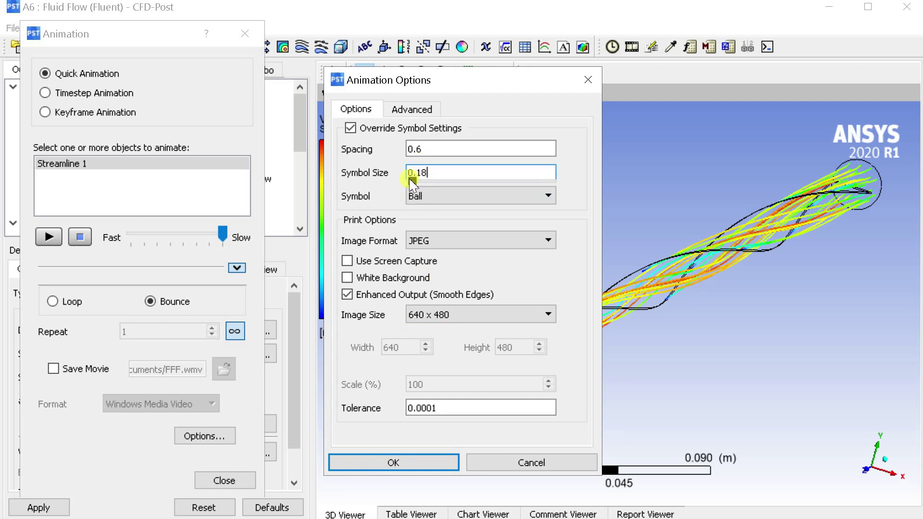
click(395, 461)
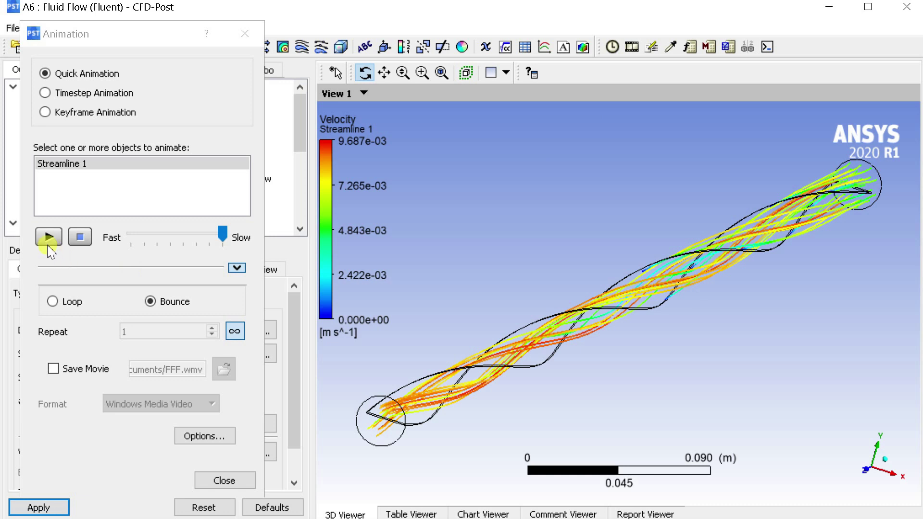
click(48, 241)
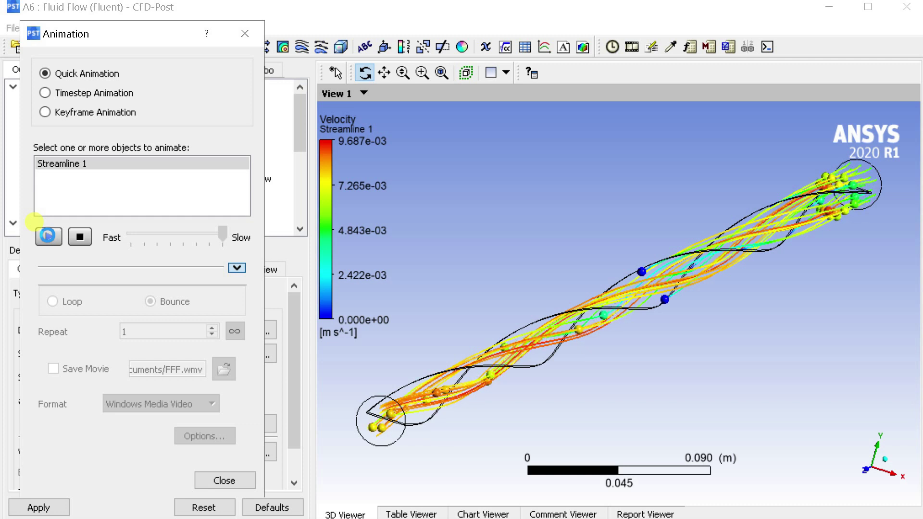
click(70, 232)
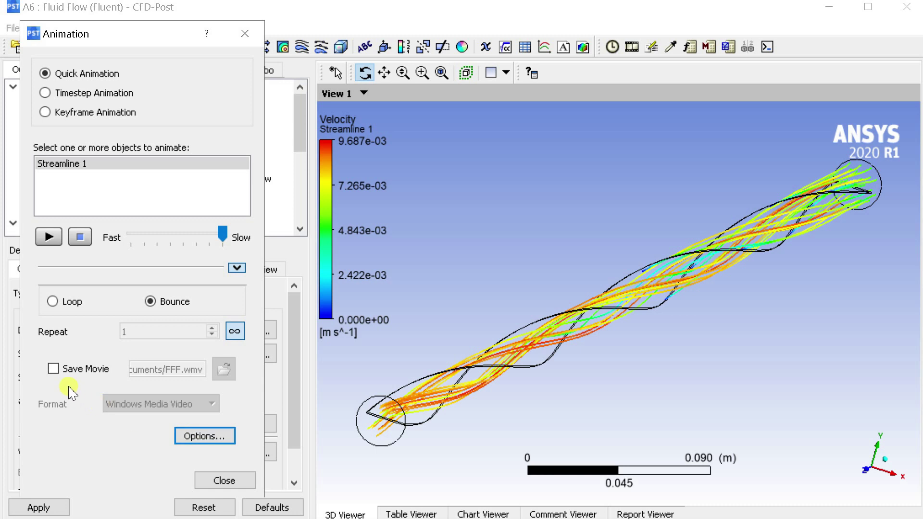
Step: Enable Save Movie and save it as the MPEG4 file E:/FFFq.mp4
click(54, 369)
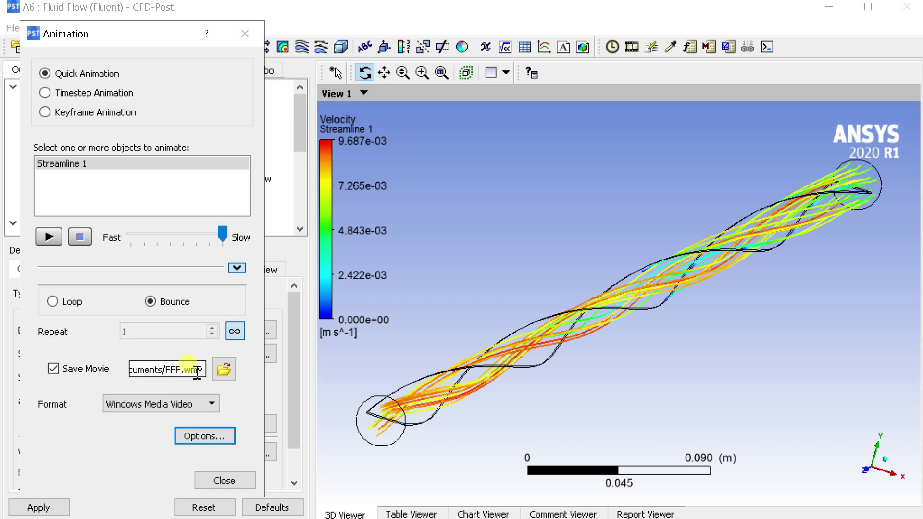
click(224, 369)
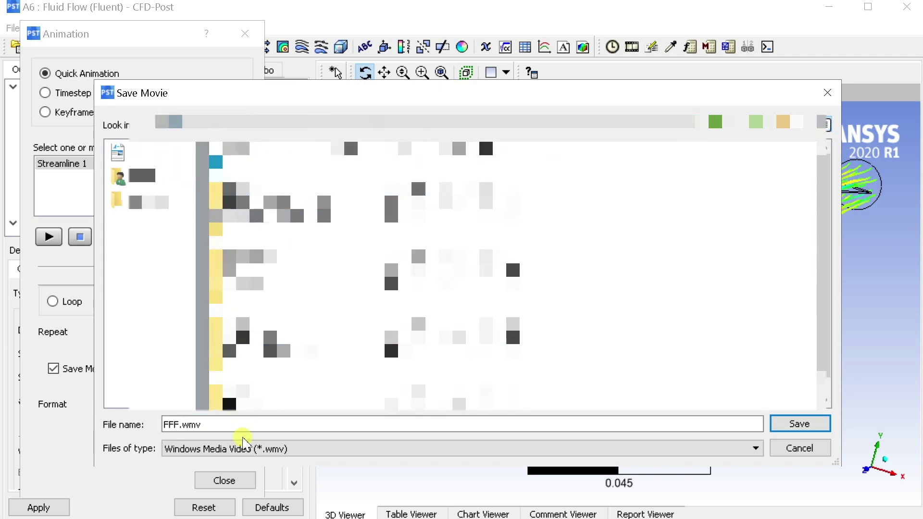
click(244, 454)
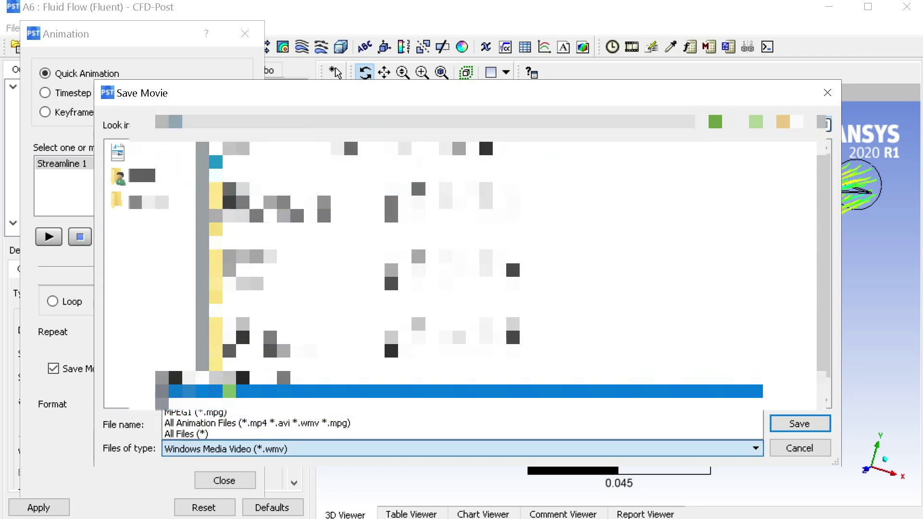
click(230, 387)
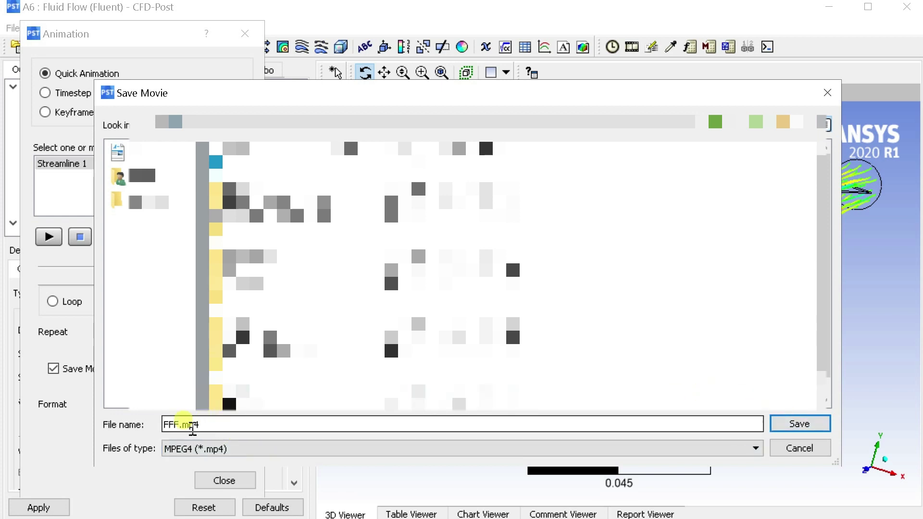
text(q)
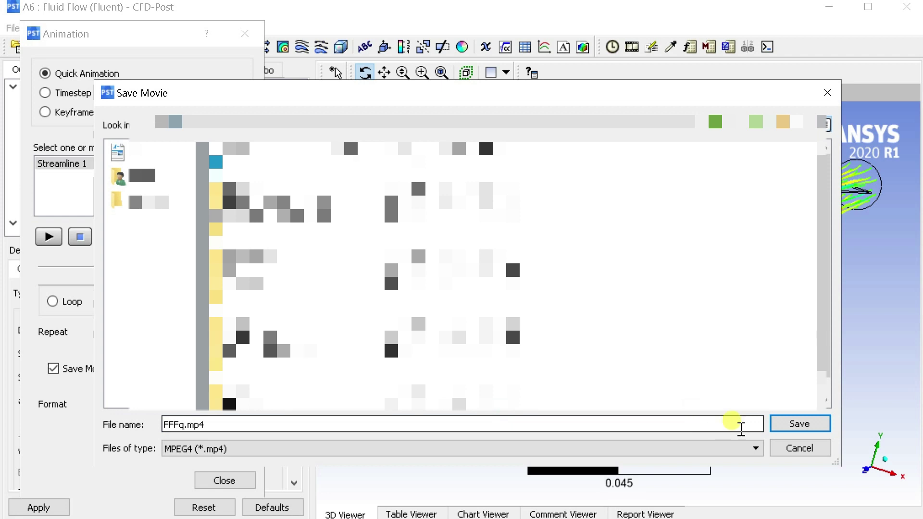
click(785, 424)
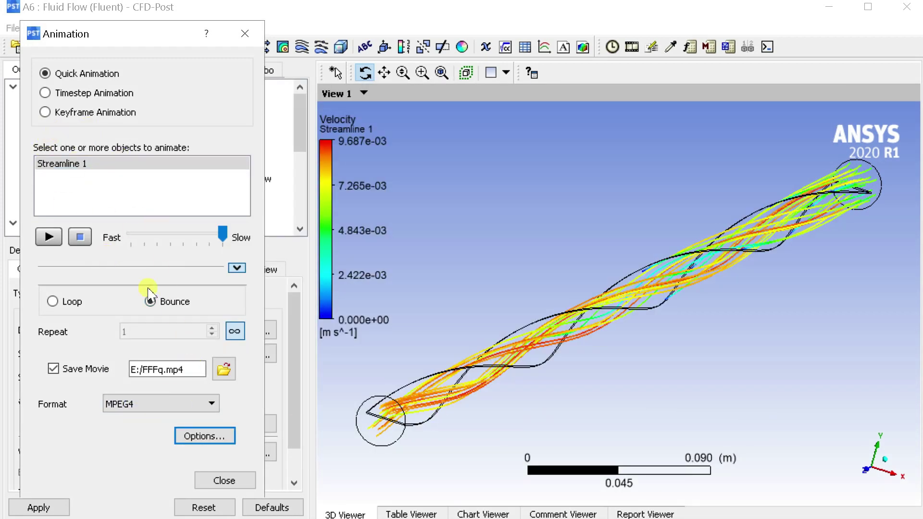
Step: Set the movie image size to HD Video 1080p in the animation options
click(194, 439)
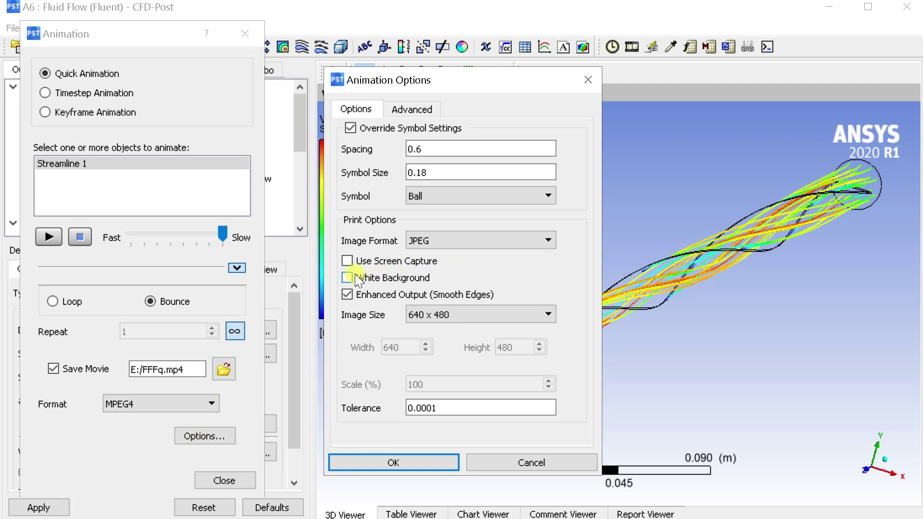
click(436, 322)
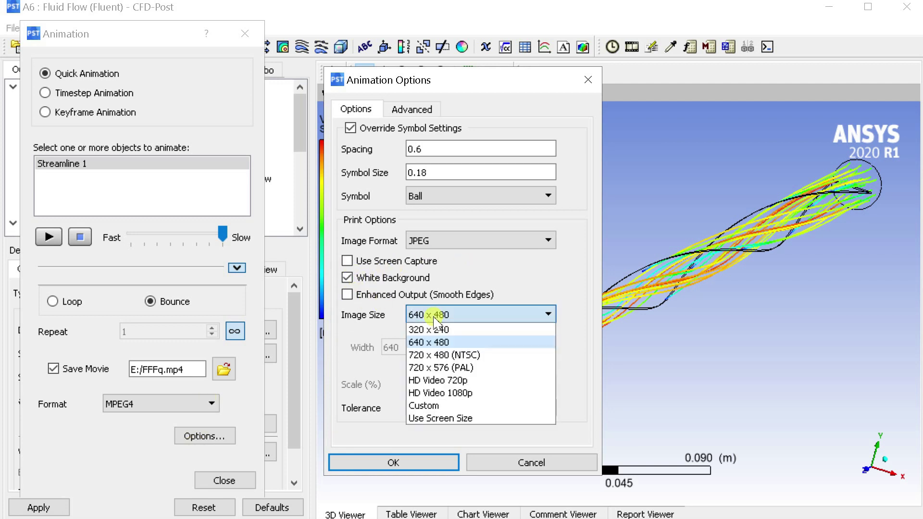
click(449, 392)
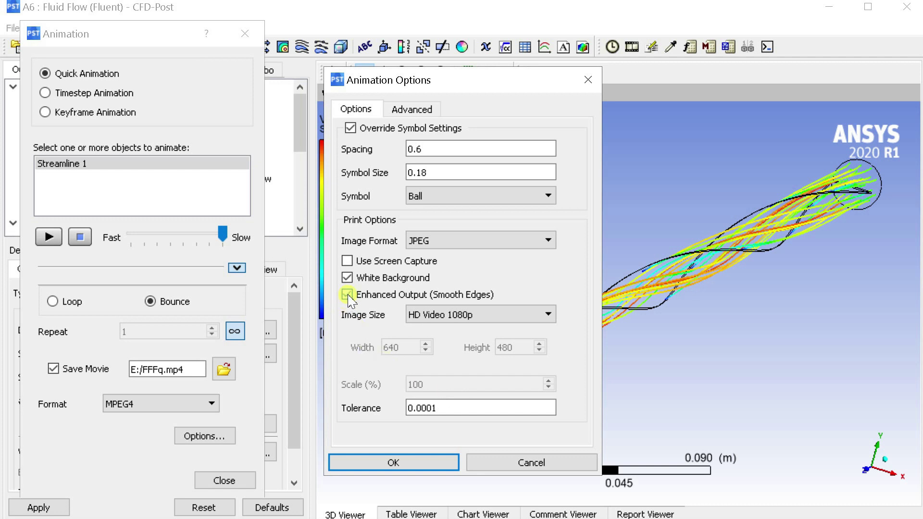
click(393, 462)
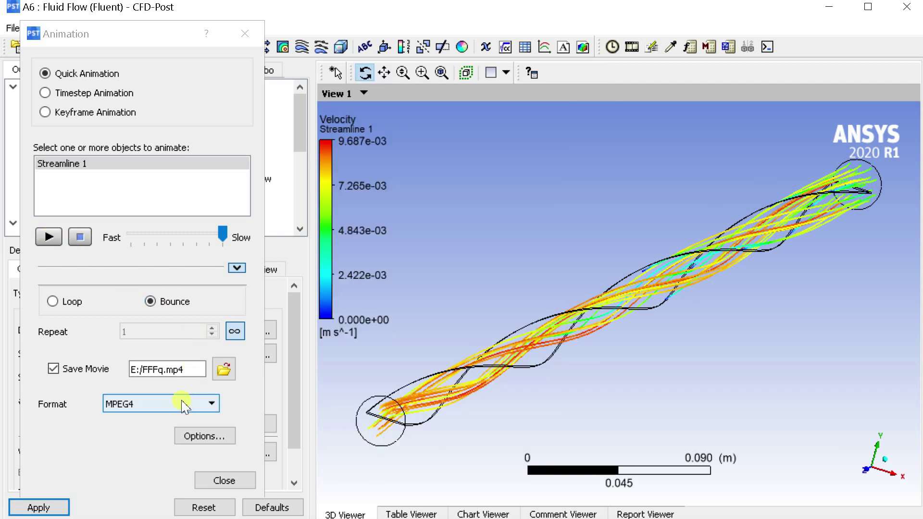
Step: Set particle spacing to 0.417, turn off repeat forever, and play the animation once to record
click(208, 436)
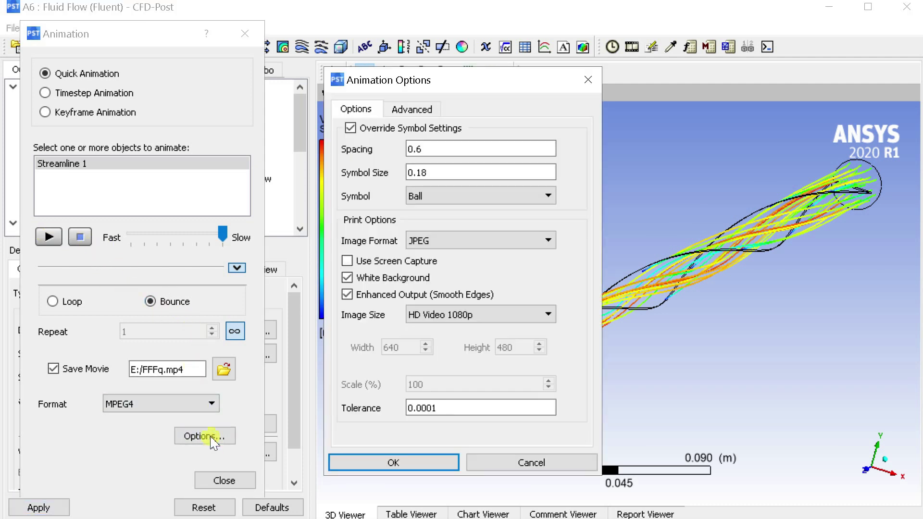
click(442, 157)
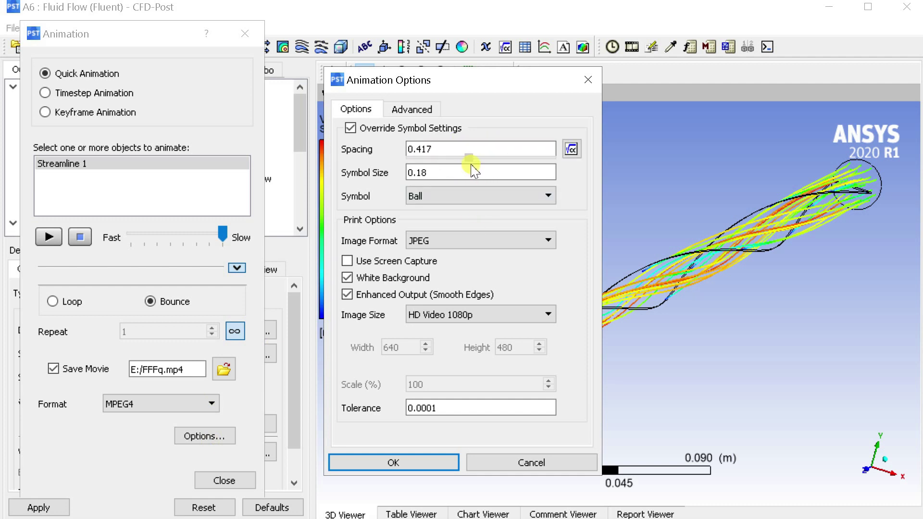
click(385, 462)
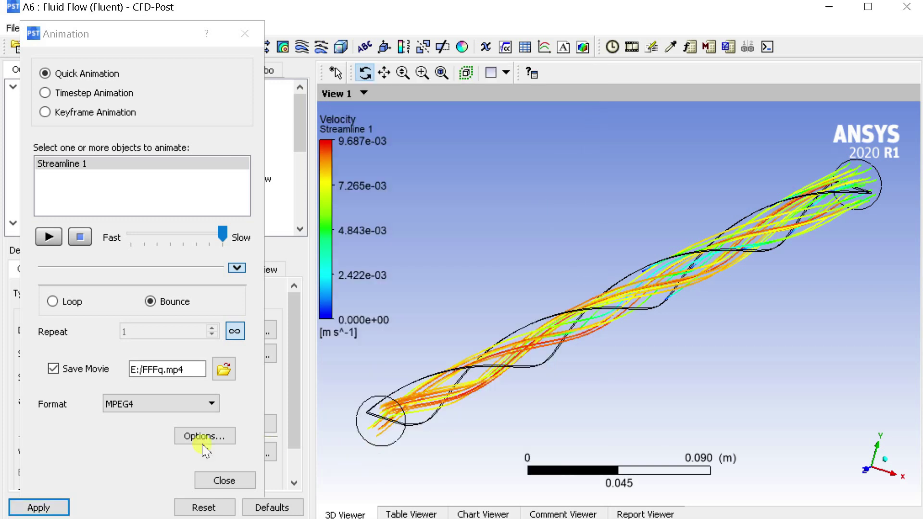
click(306, 293)
click(235, 332)
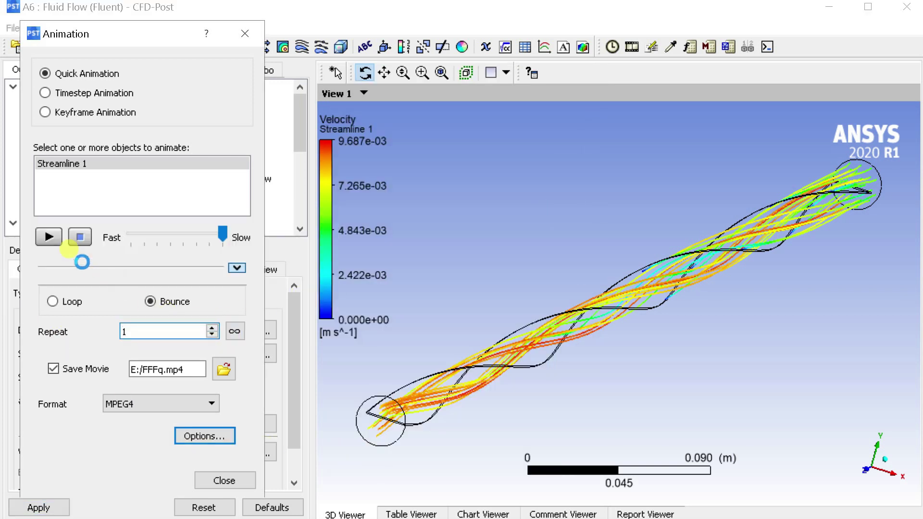
click(46, 238)
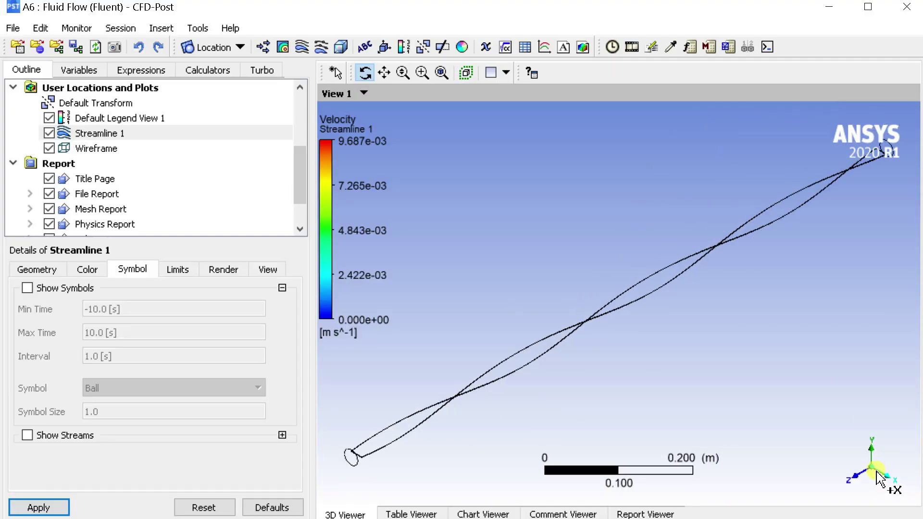
Step: Look along the X axis and add Plane 1 as a YZ plane at X = 0
click(888, 479)
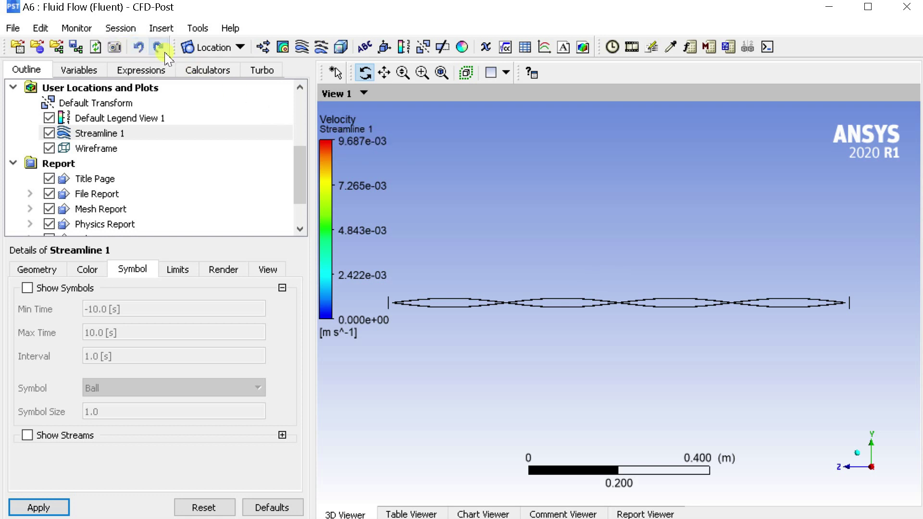
click(218, 53)
click(213, 122)
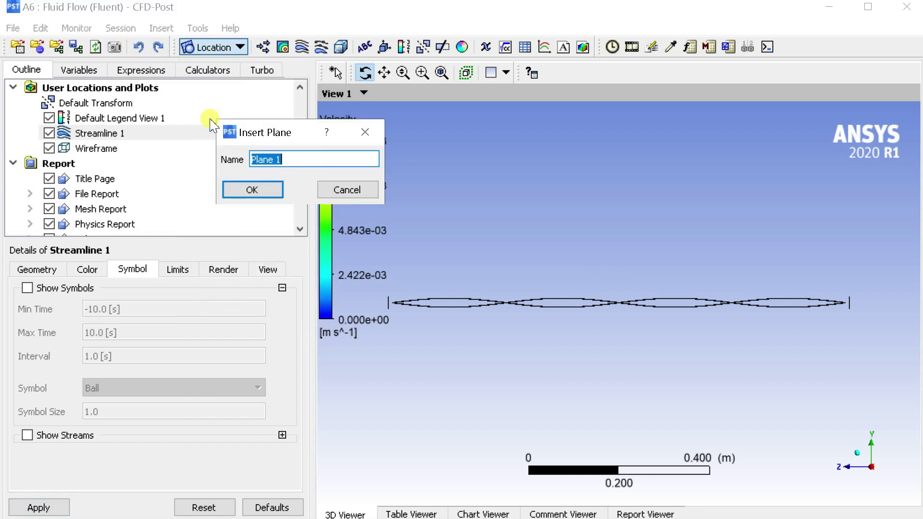
click(248, 187)
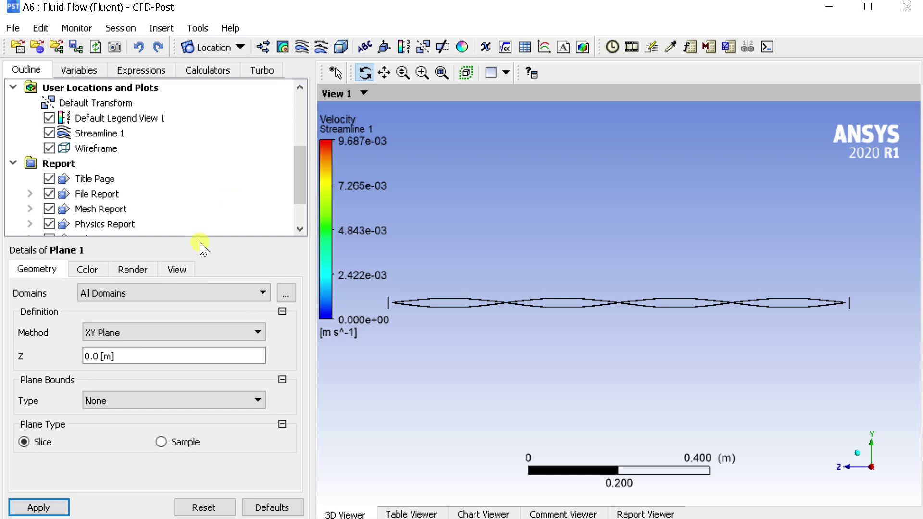
click(168, 340)
click(149, 348)
click(39, 506)
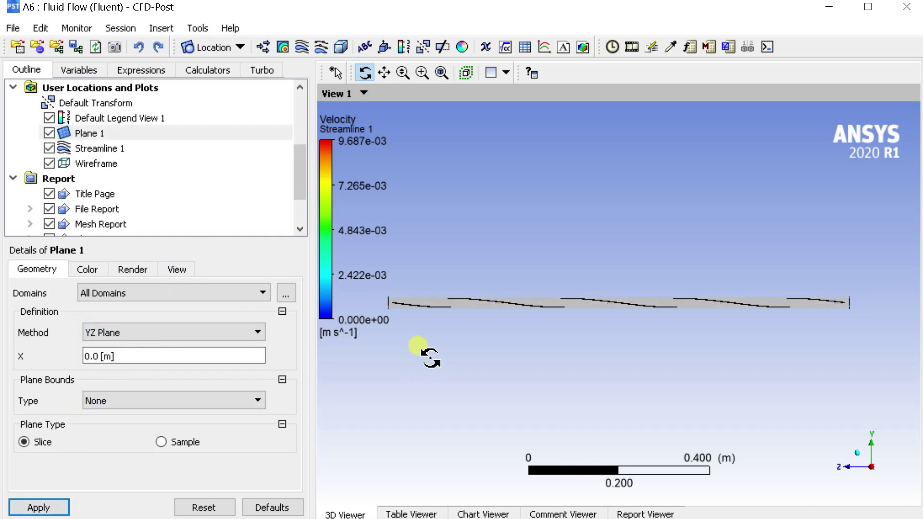
click(282, 47)
Step: Draw Contour 1 on Plane 1 coloured by Velocity with 100 levels, and hide the wireframe
click(316, 118)
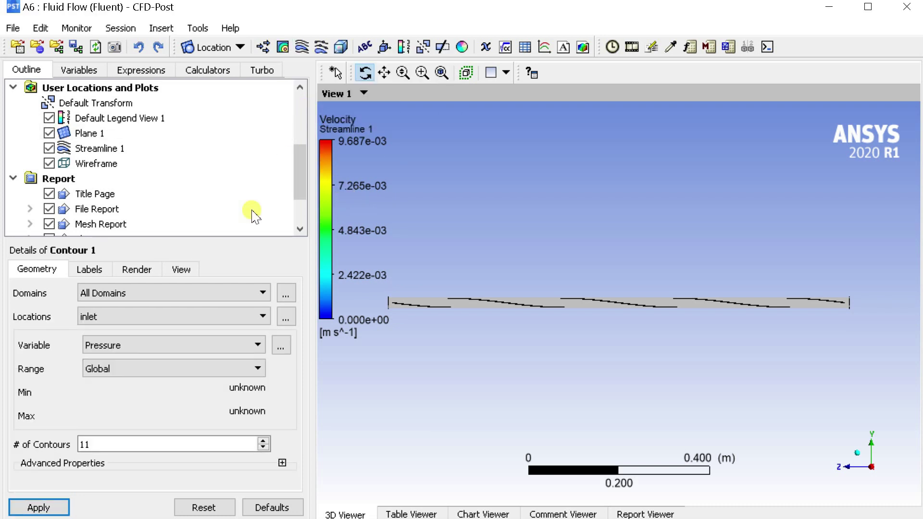
click(198, 317)
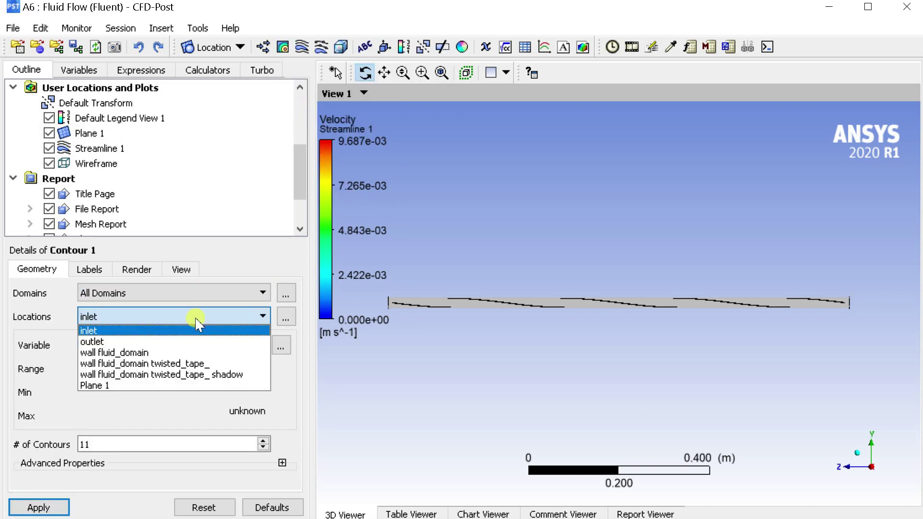
click(141, 385)
click(132, 349)
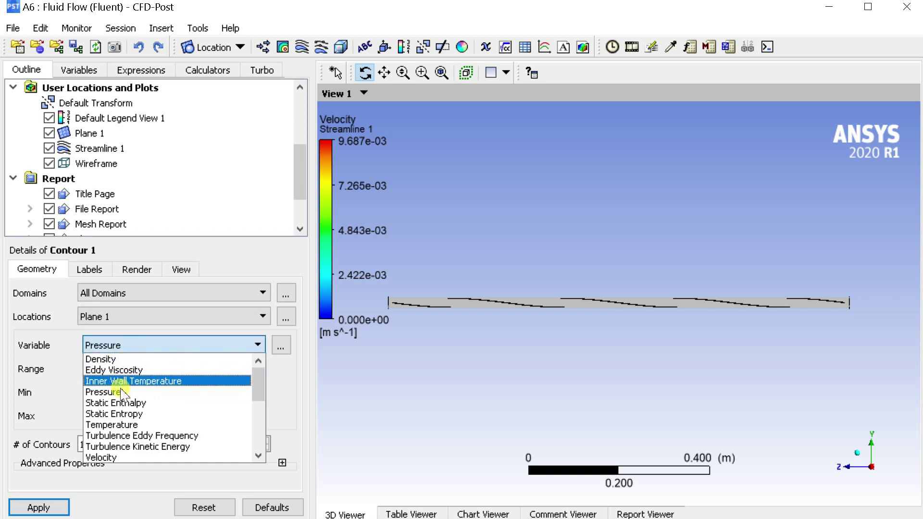
click(96, 457)
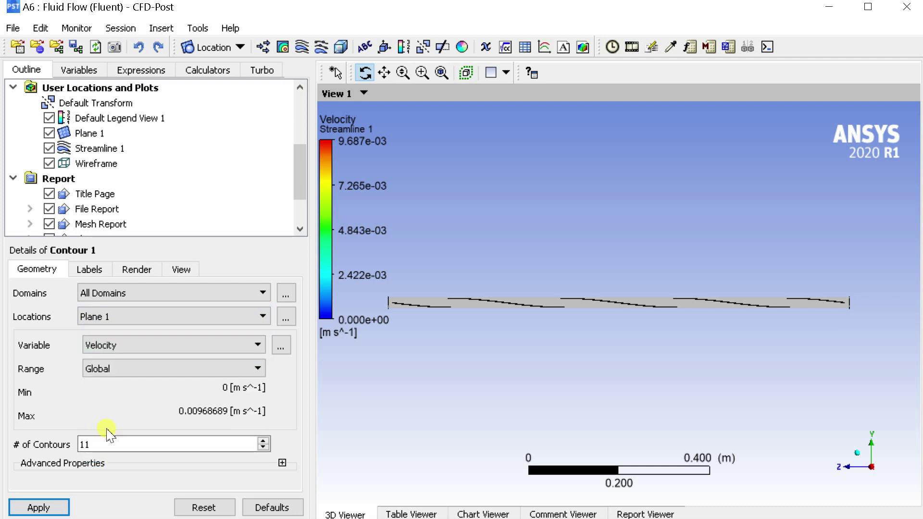
drag(93, 442, 52, 444)
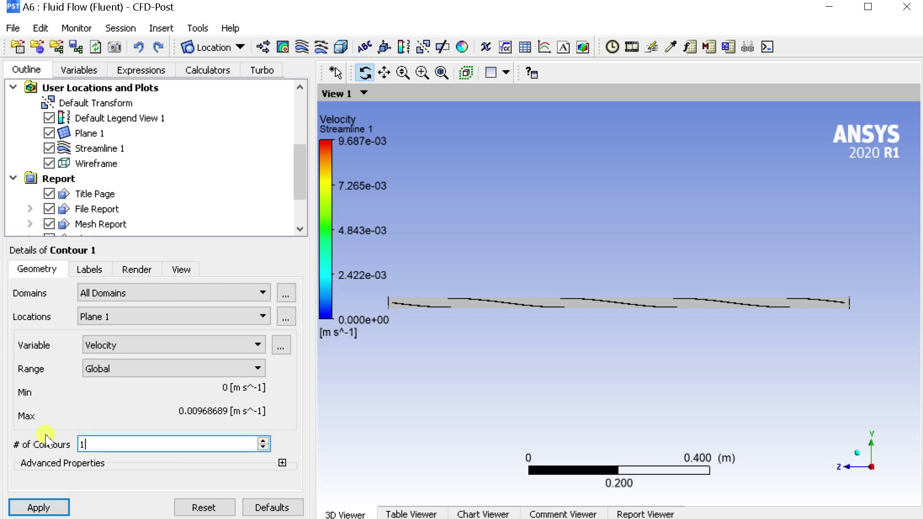
click(43, 508)
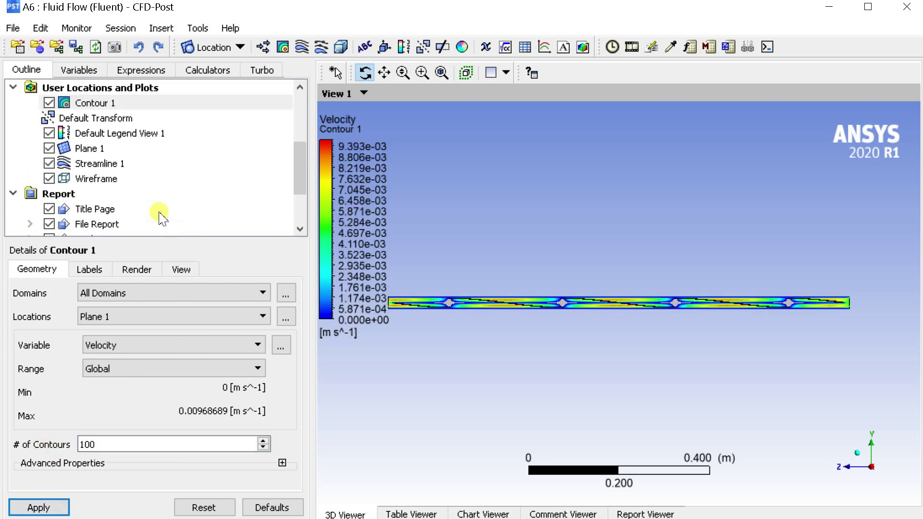
click(49, 178)
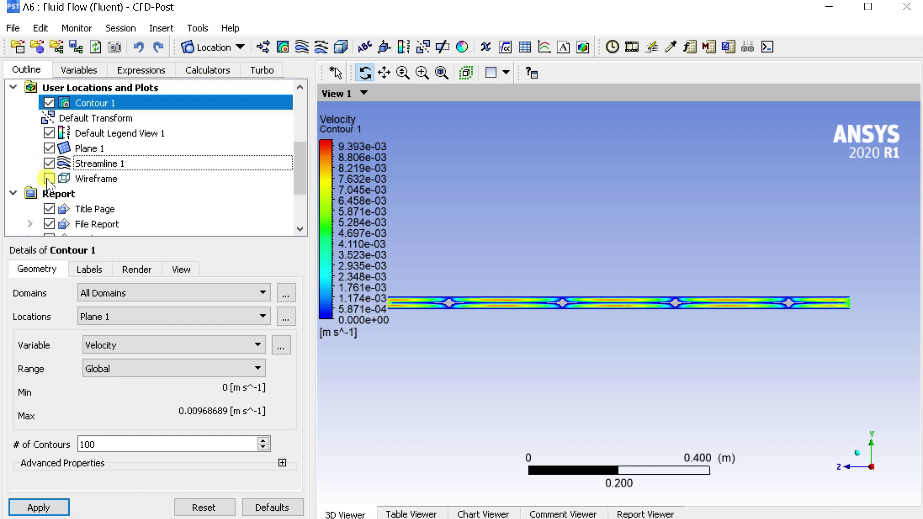
Step: Change Default Legend View 1's number format from Scientific to Fixed and apply it
scroll(670, 305, up, 5)
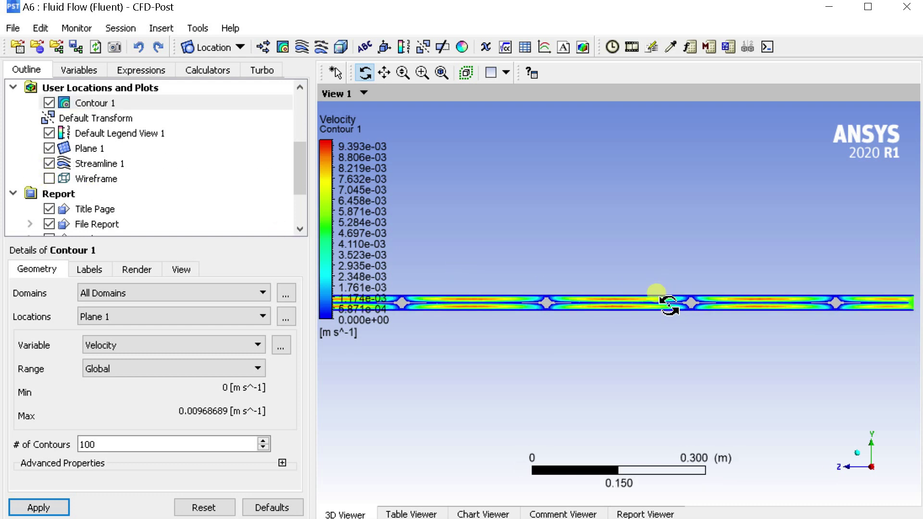
scroll(670, 305, up, 5)
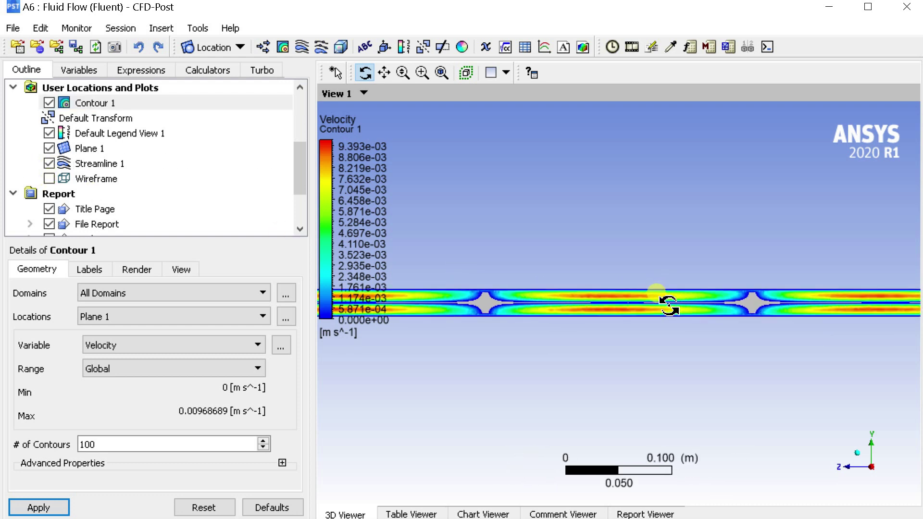
click(130, 272)
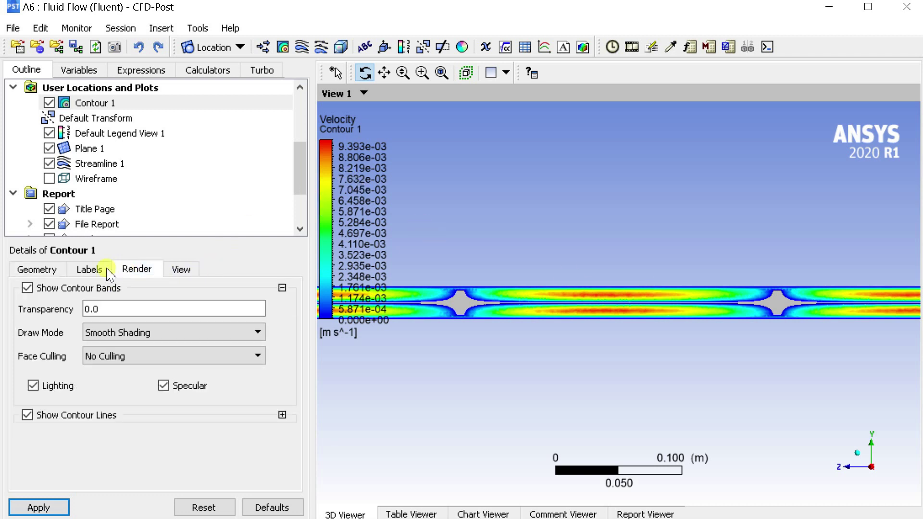
click(41, 270)
click(114, 134)
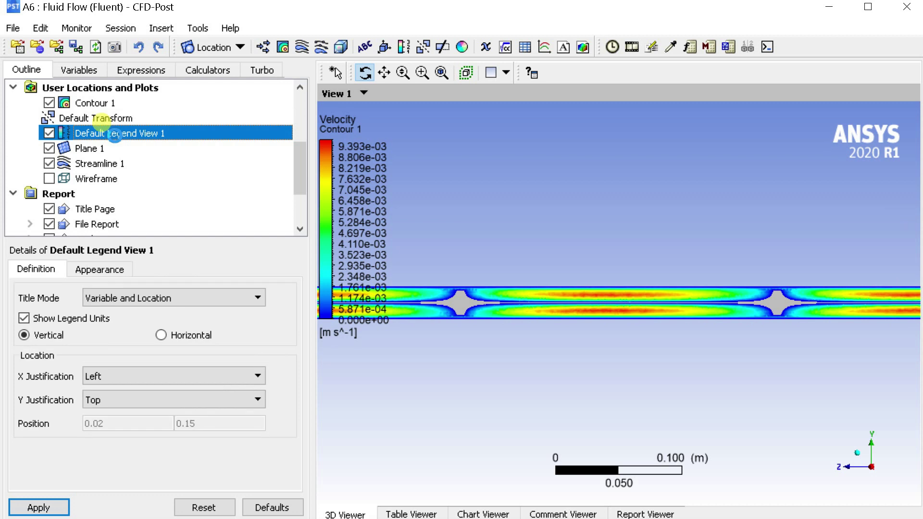
click(102, 271)
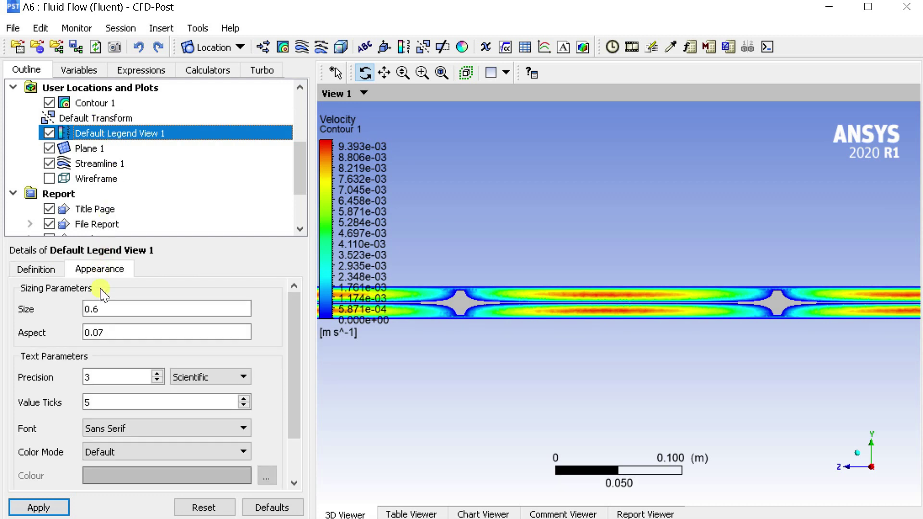
click(176, 377)
click(183, 399)
click(38, 508)
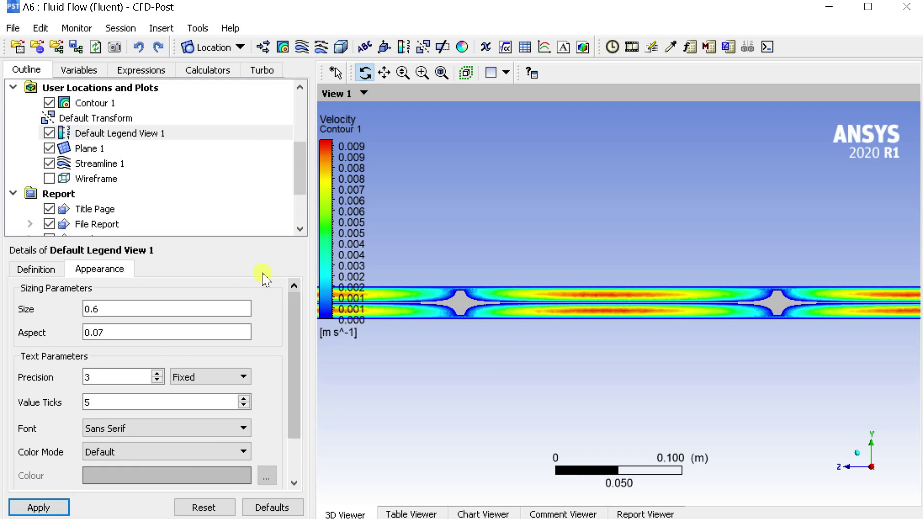
click(105, 103)
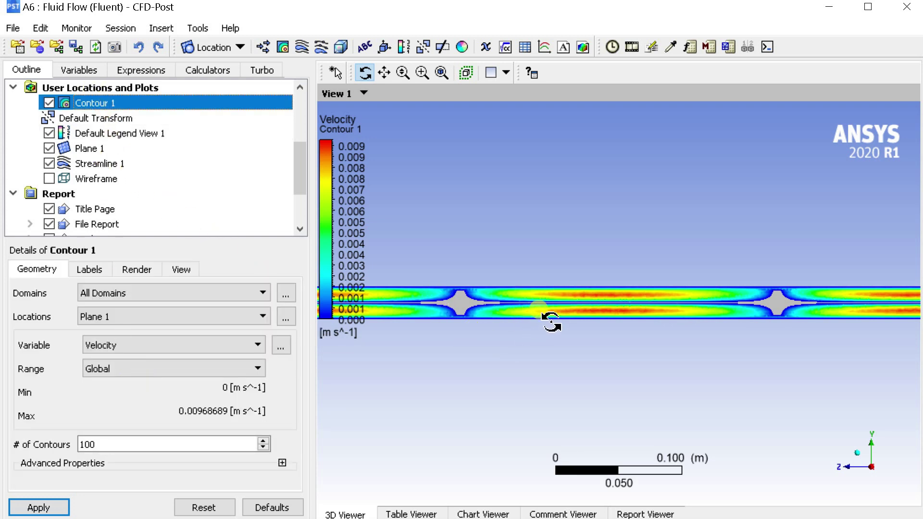
Step: Orient the view along +X, zoom in on the velocity contour, and save it as E:/6.jpg
scroll(569, 313, up, 3)
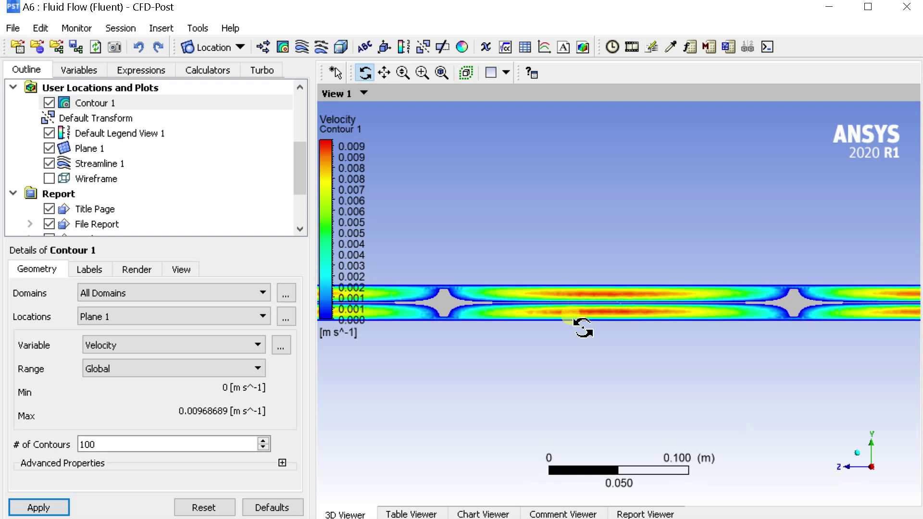
click(857, 453)
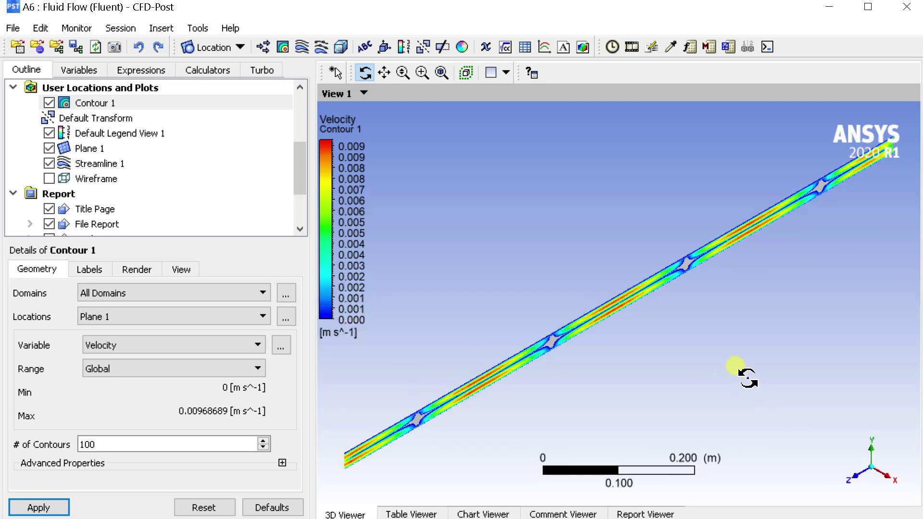
scroll(745, 378, up, 5)
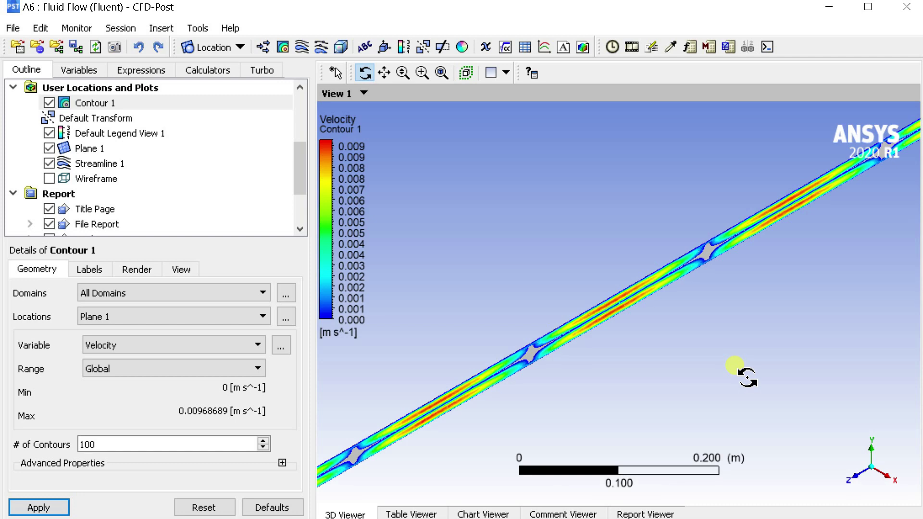
scroll(745, 378, up, 4)
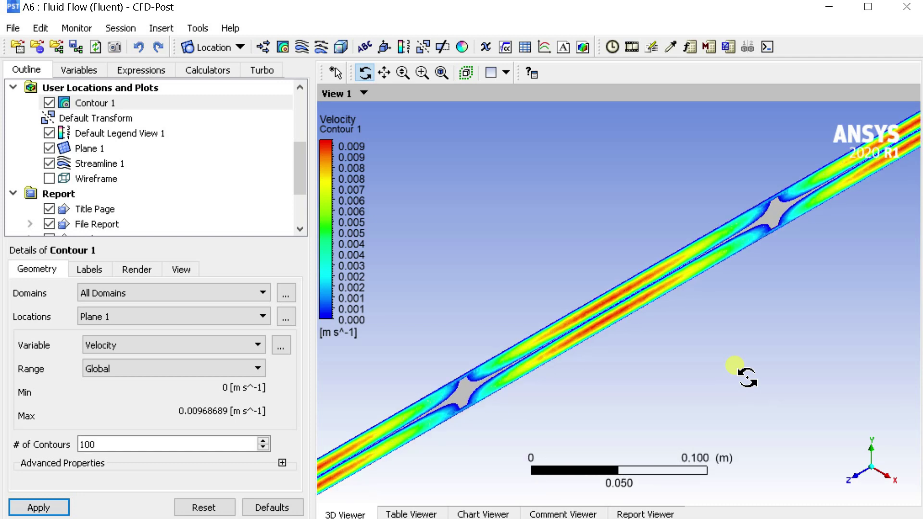
click(890, 482)
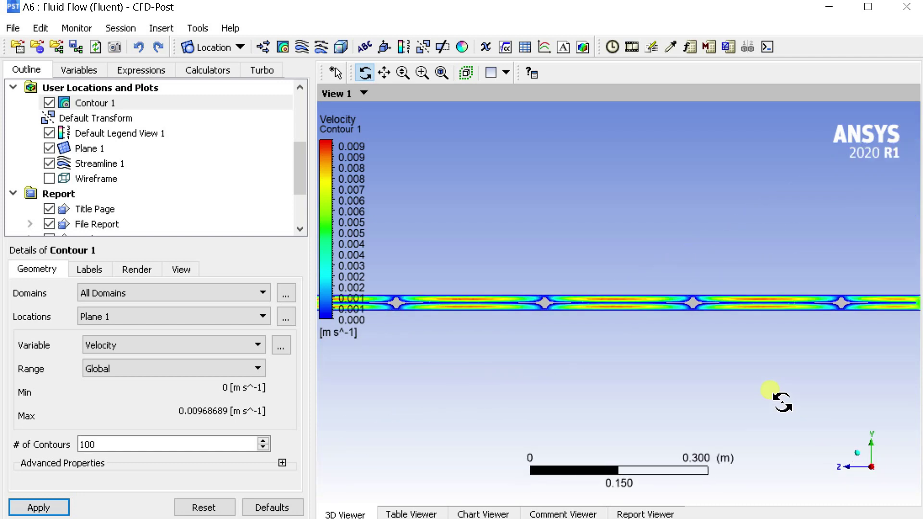
scroll(782, 402, up, 3)
scroll(782, 402, up, 4)
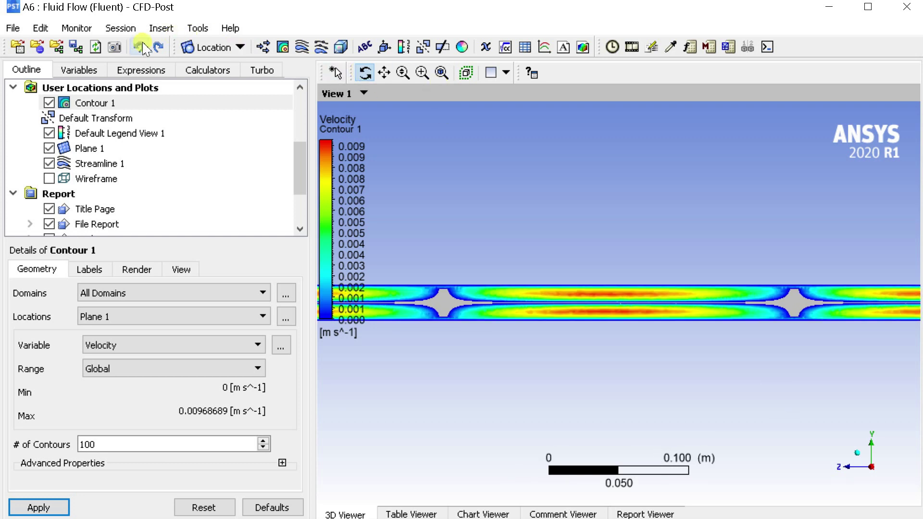
click(116, 47)
click(473, 285)
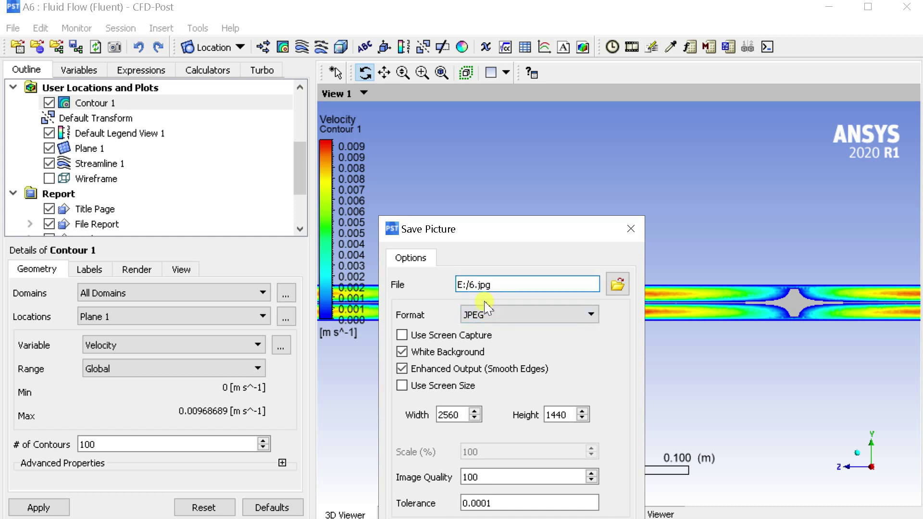
drag(489, 240, 333, 96)
click(290, 398)
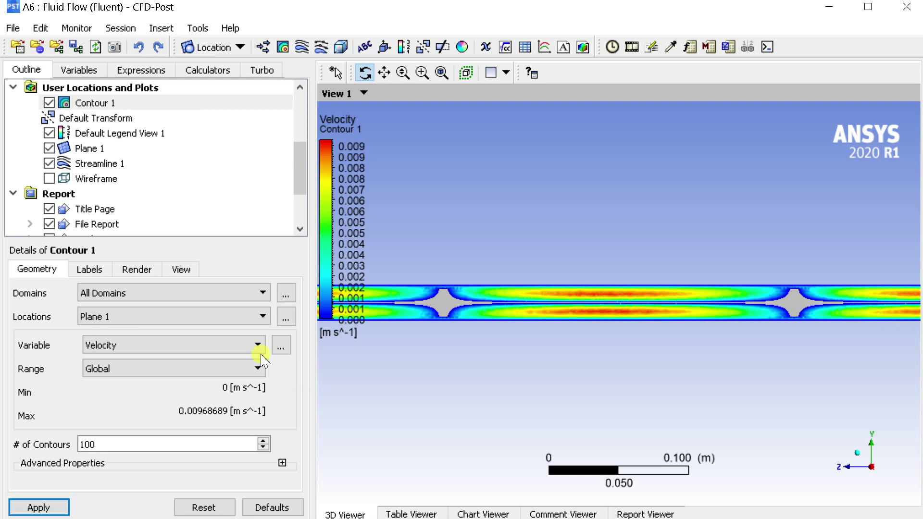
Step: Switch Contour 1's variable from Velocity to Temperature and apply
click(161, 344)
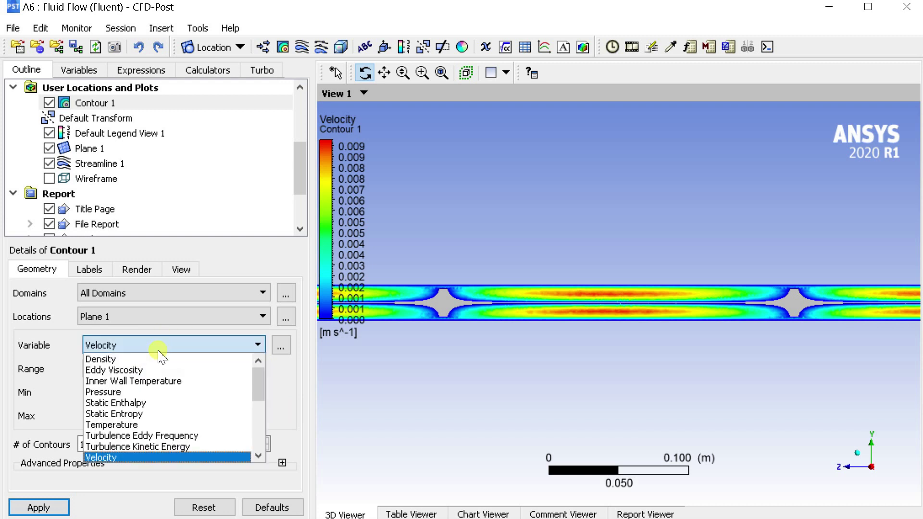
click(145, 424)
click(48, 508)
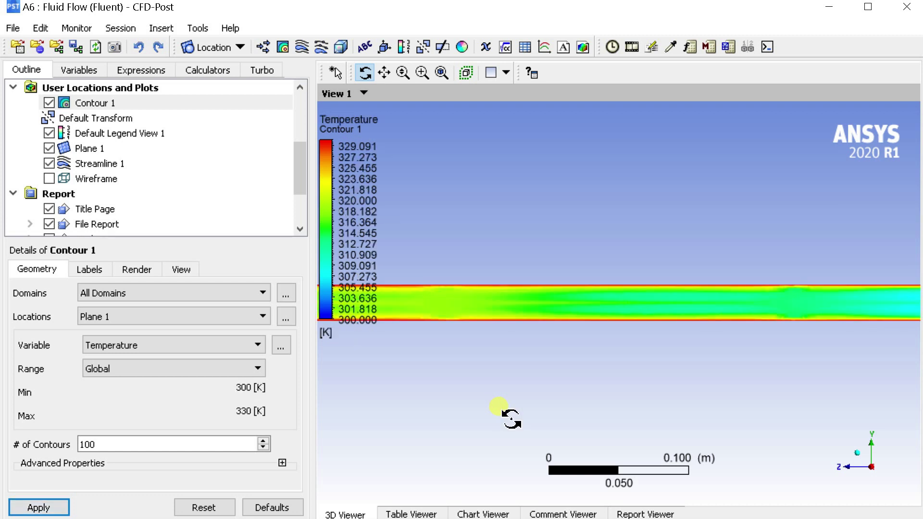
Step: Return to the isometric view, zoom in on the pipe, and hide Plane 1
click(855, 459)
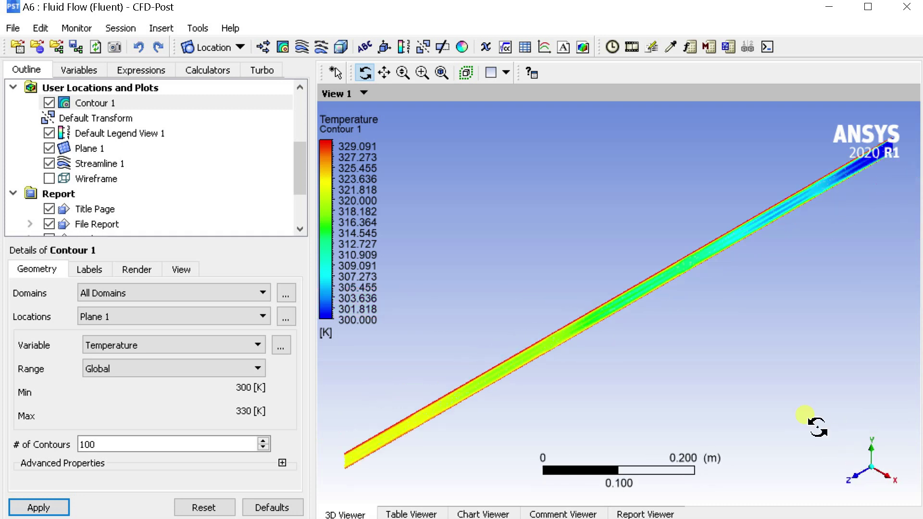
click(887, 478)
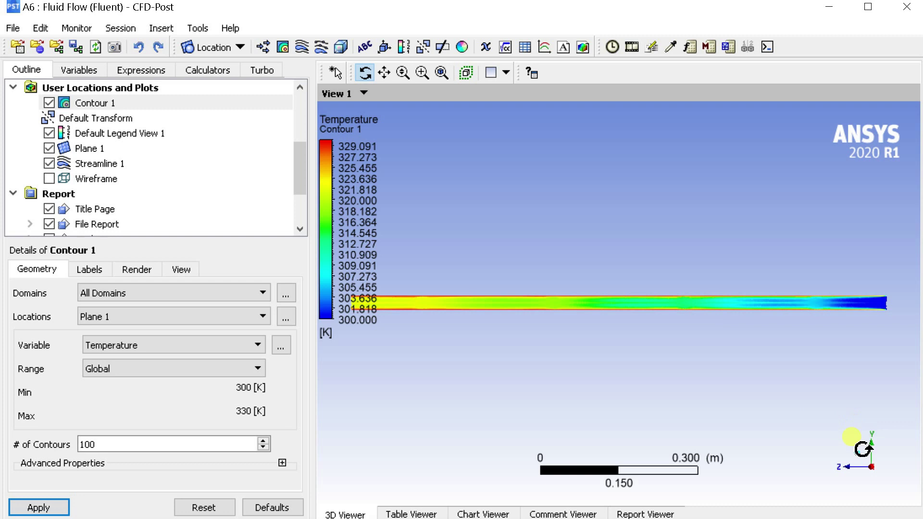
click(859, 459)
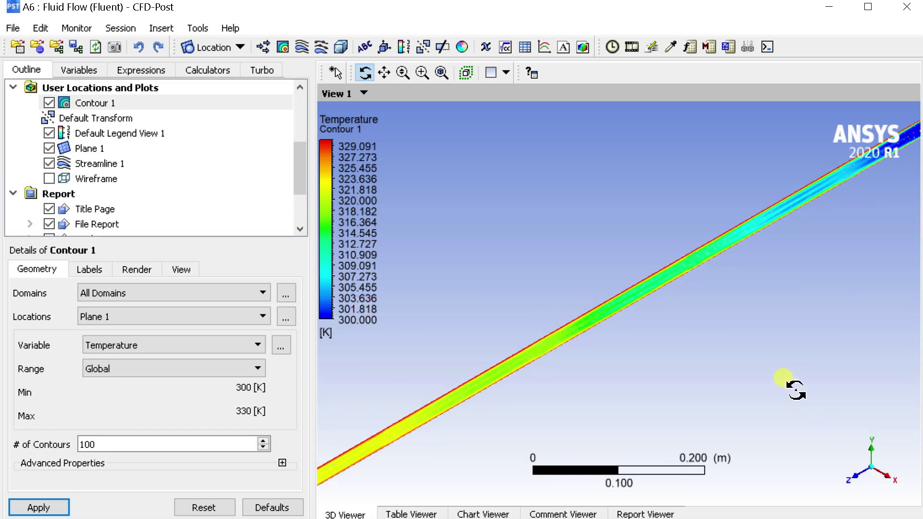
scroll(687, 364, up, 3)
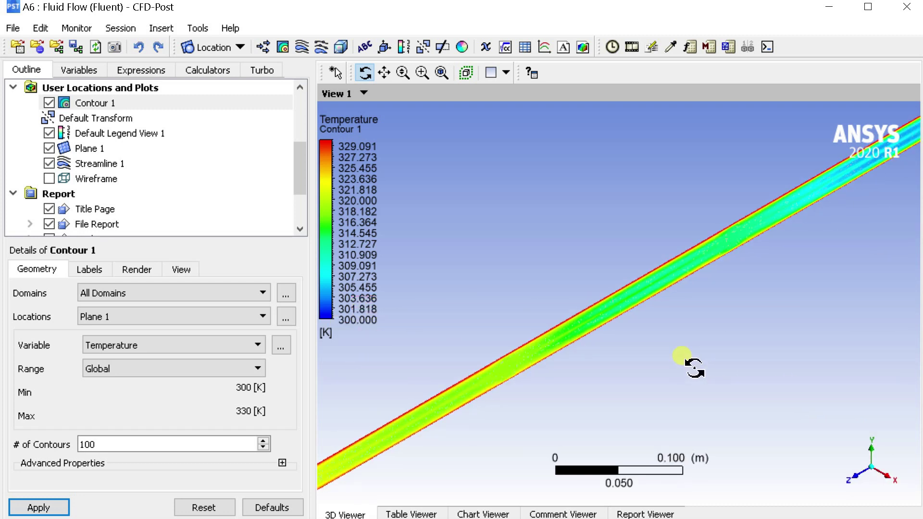
scroll(687, 365, up, 5)
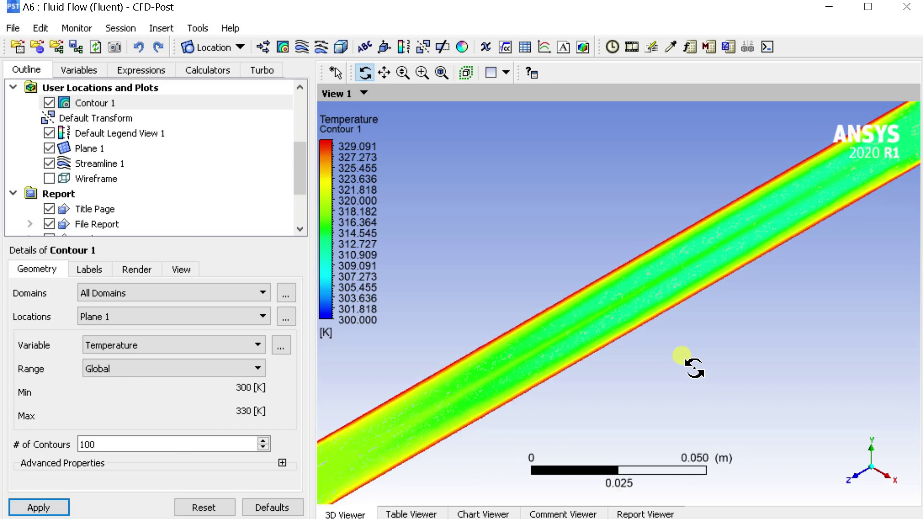
scroll(687, 364, up, 3)
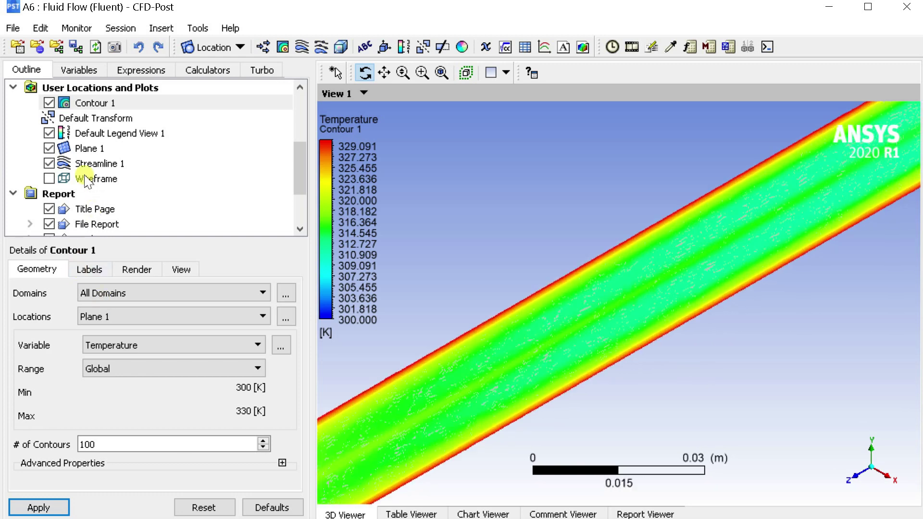
click(49, 148)
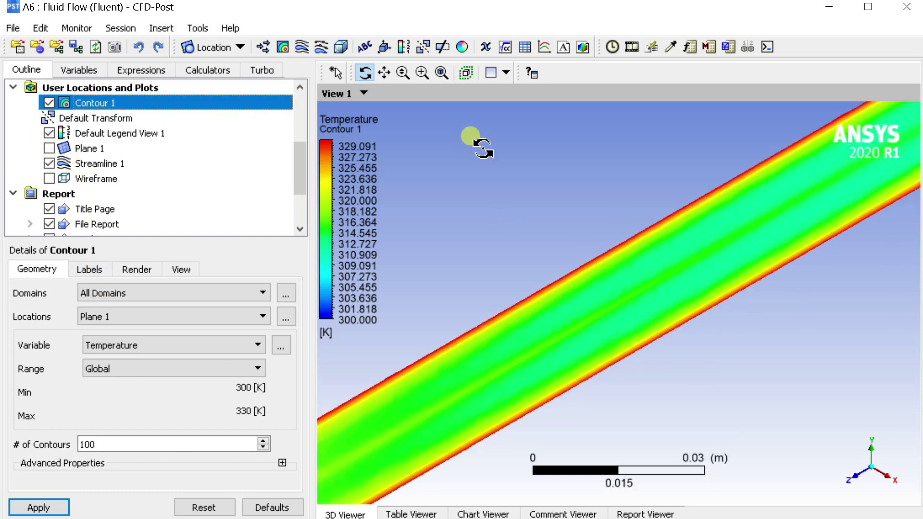
click(115, 47)
Step: Change the picture file name from E:/45.jpg to E:/46.jpg and save the temperature contour
click(478, 284)
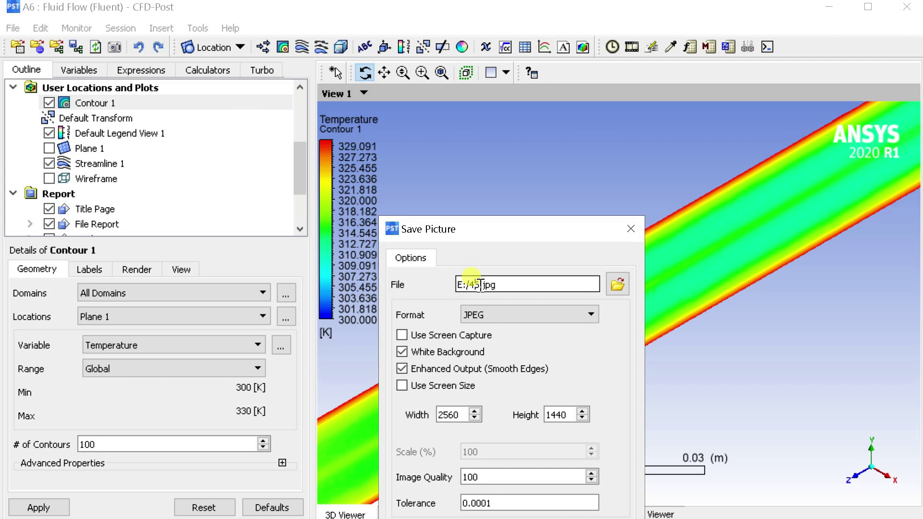
key(BackSpace)
text(6)
drag(473, 232, 255, 79)
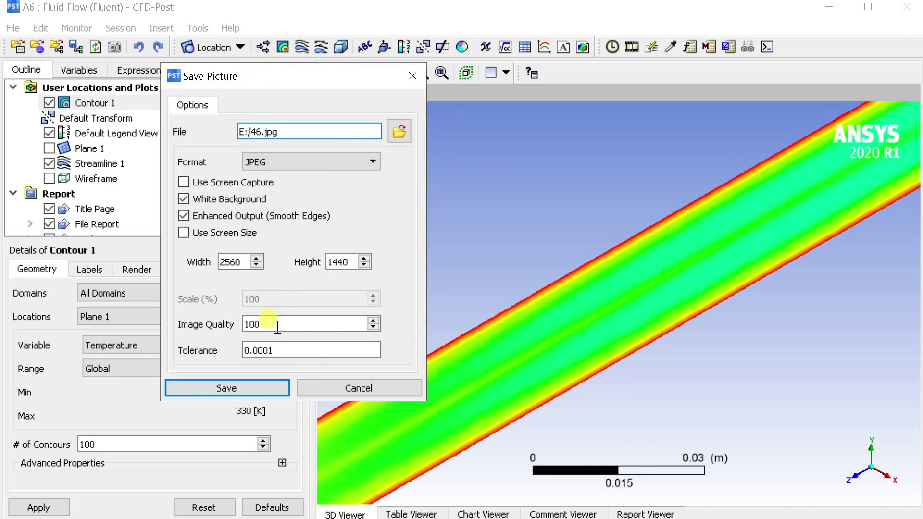
click(268, 385)
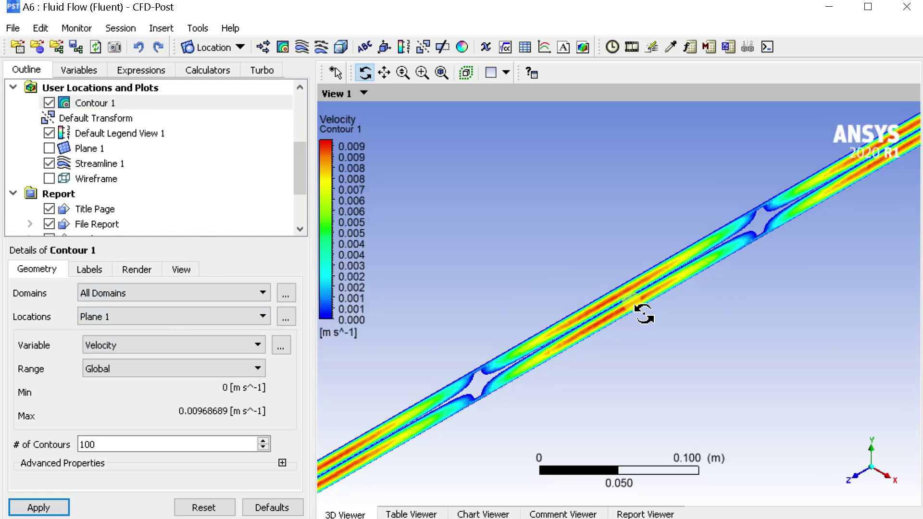
Step: Set Contour 1 to show Temperature on the wall fluid_domain surface
click(91, 104)
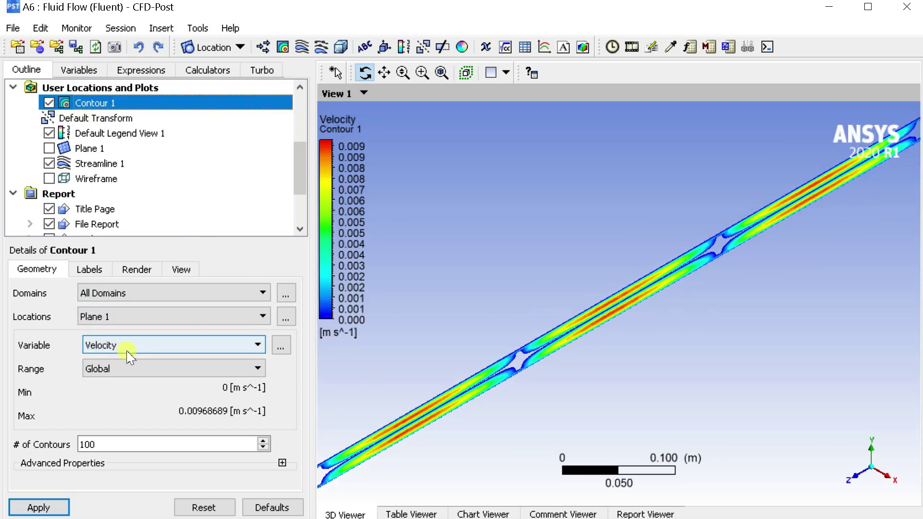
click(151, 317)
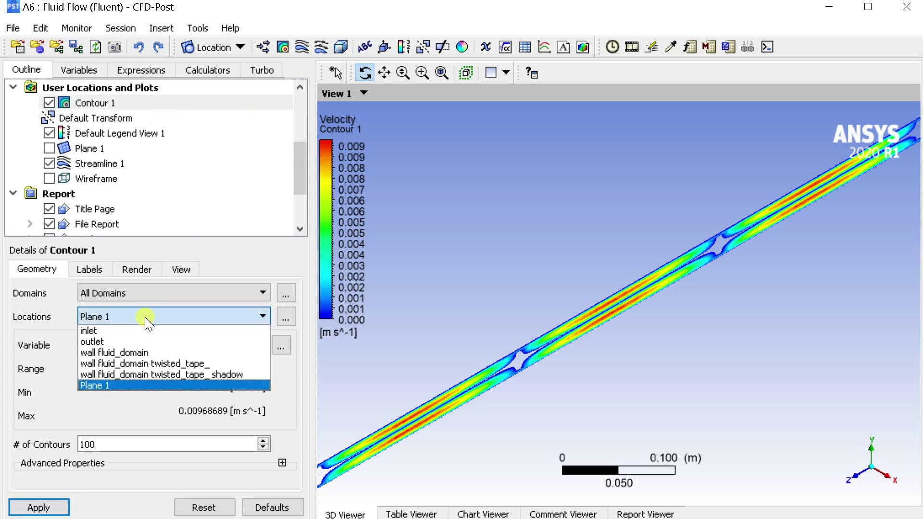
click(123, 356)
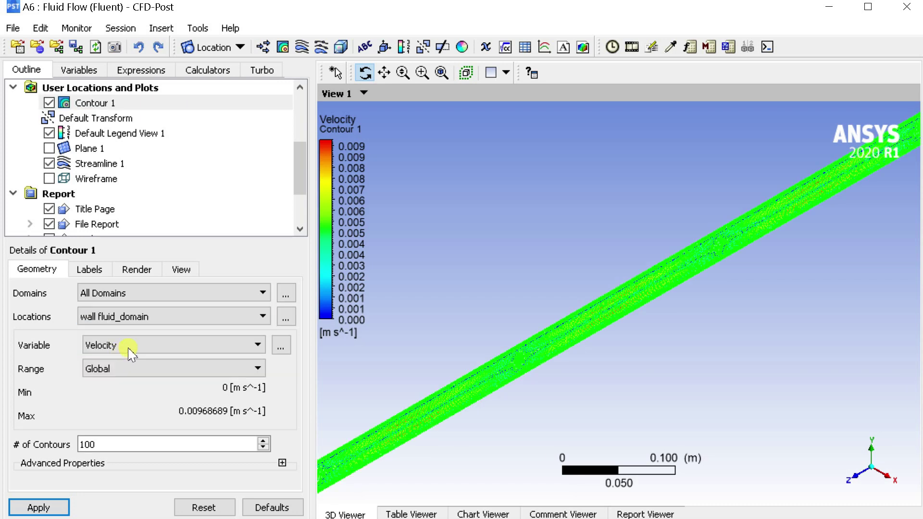
click(131, 346)
scroll(128, 384, down, 1)
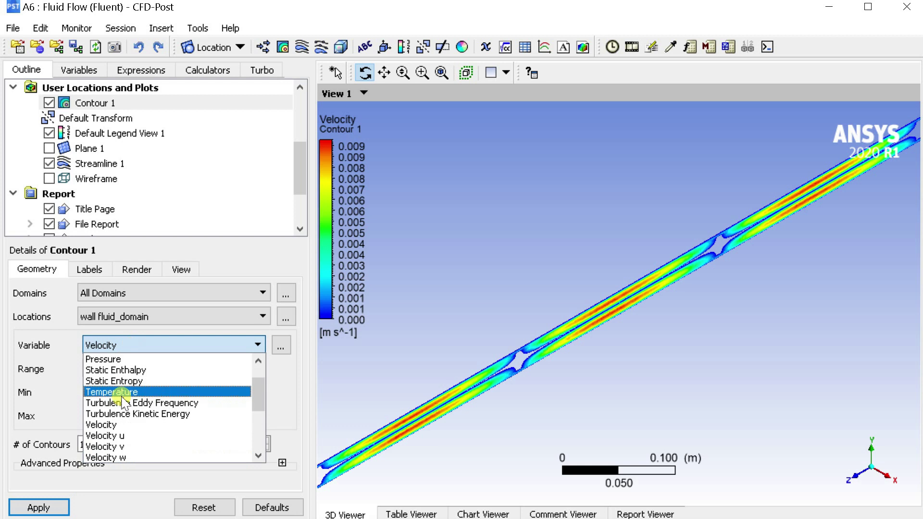
click(126, 393)
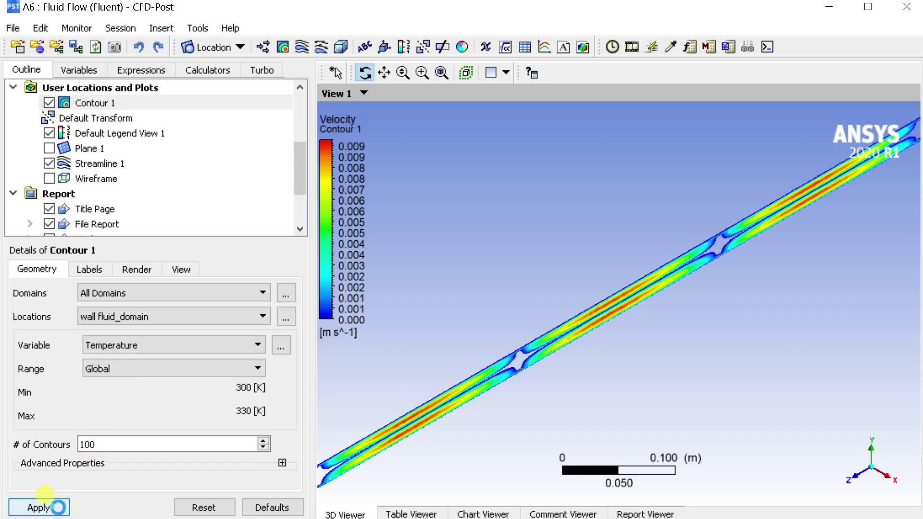
drag(542, 356, 553, 353)
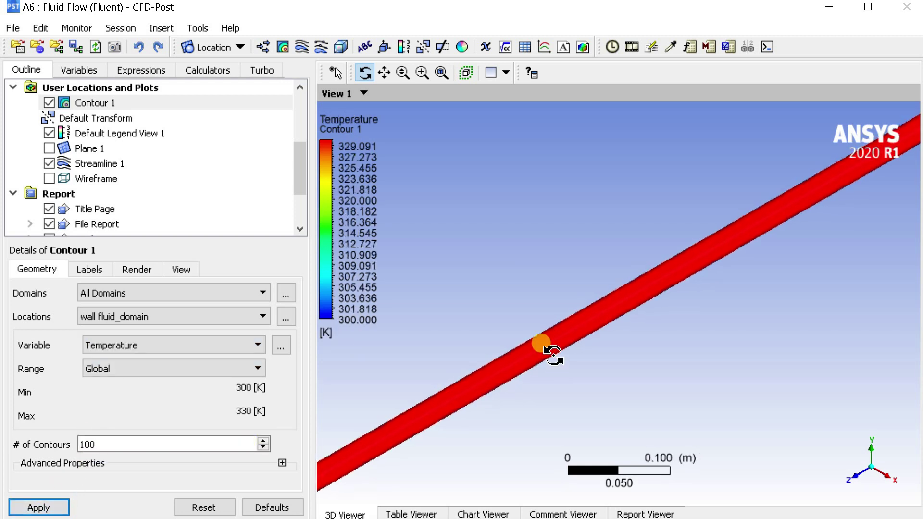
scroll(552, 354, down, 5)
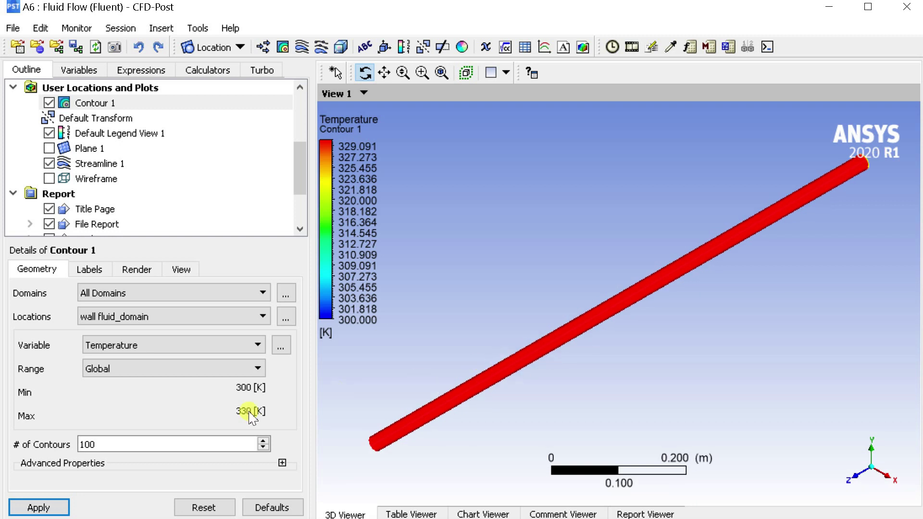
Step: Switch the contour's colour range to Local (about 315–330 K) and apply
click(228, 369)
click(175, 393)
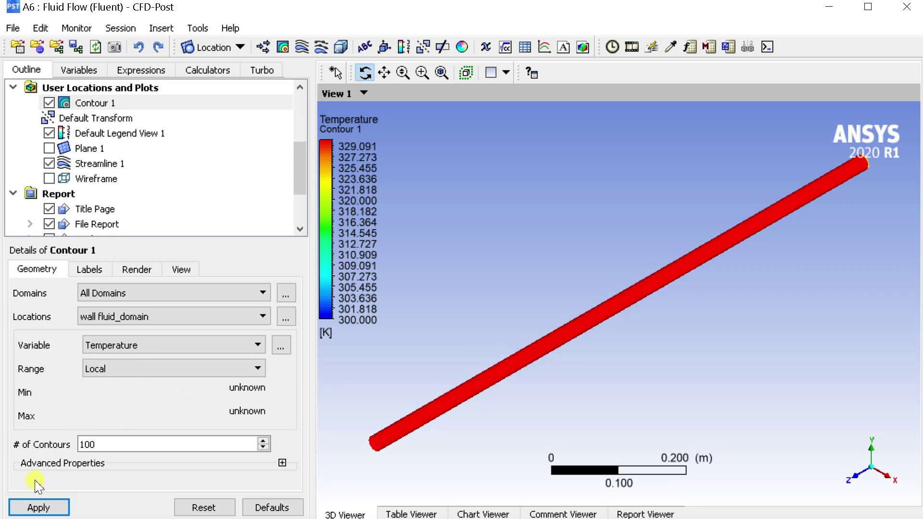
click(33, 507)
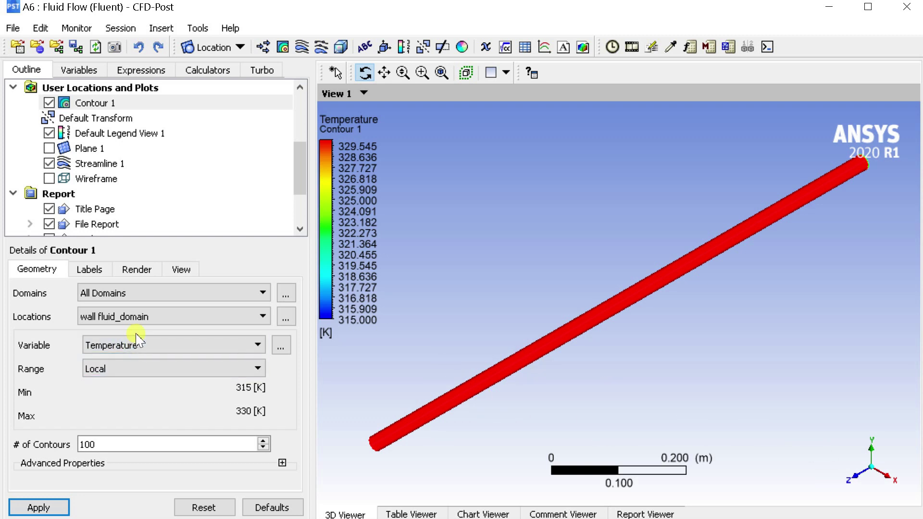
click(139, 318)
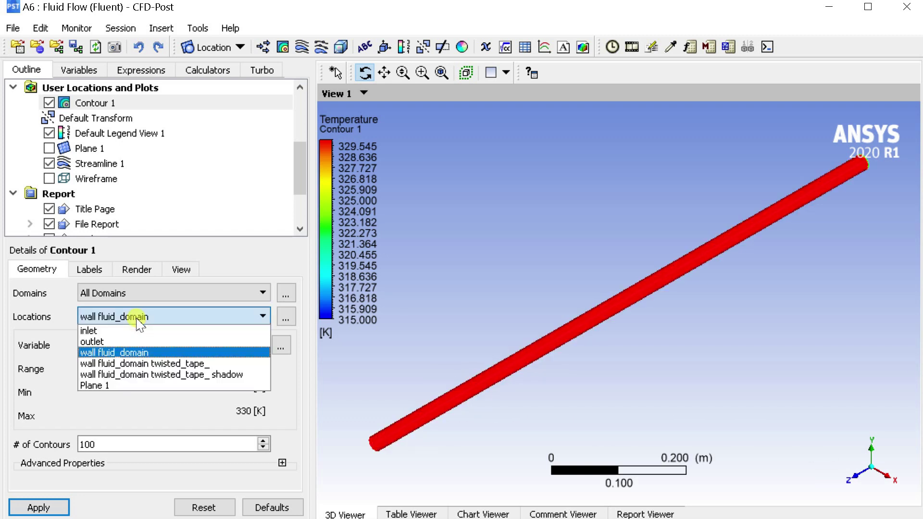
Step: Redraw the temperature contour on the wall fluid_domain twisted_tape_ surface
click(130, 367)
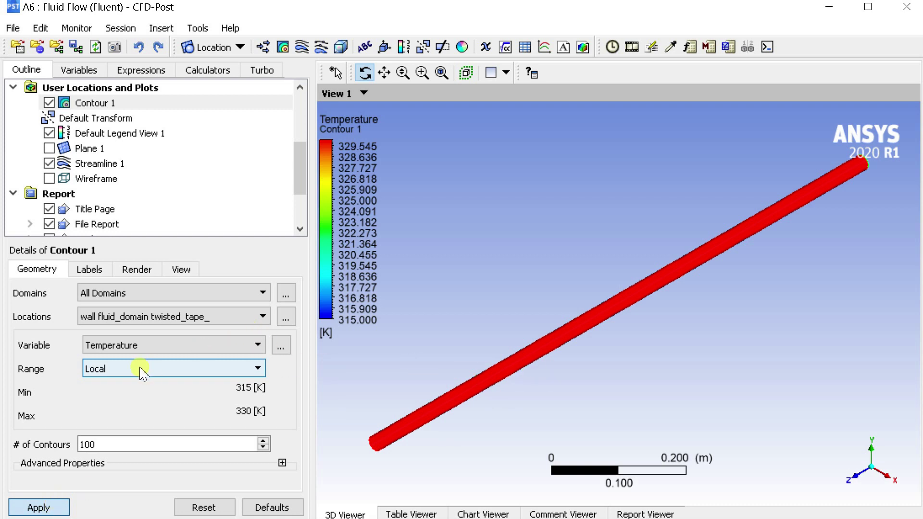
click(39, 508)
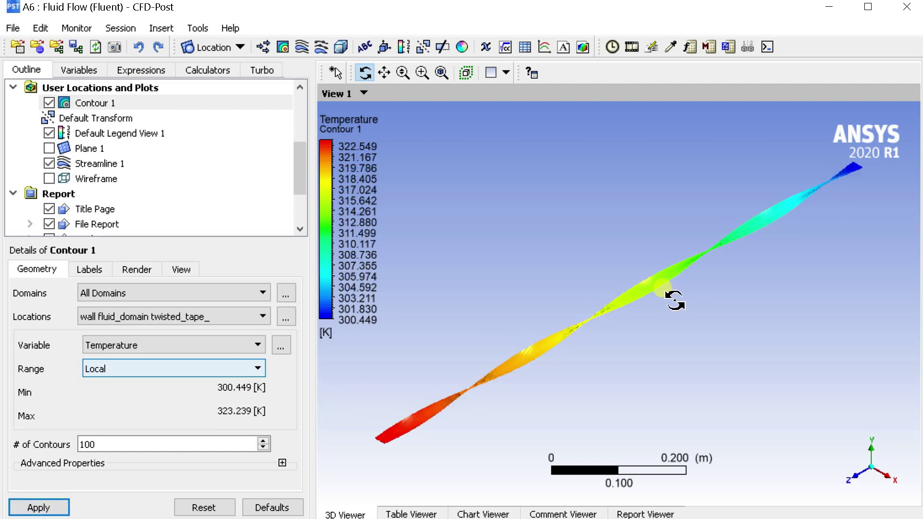
scroll(674, 300, up, 3)
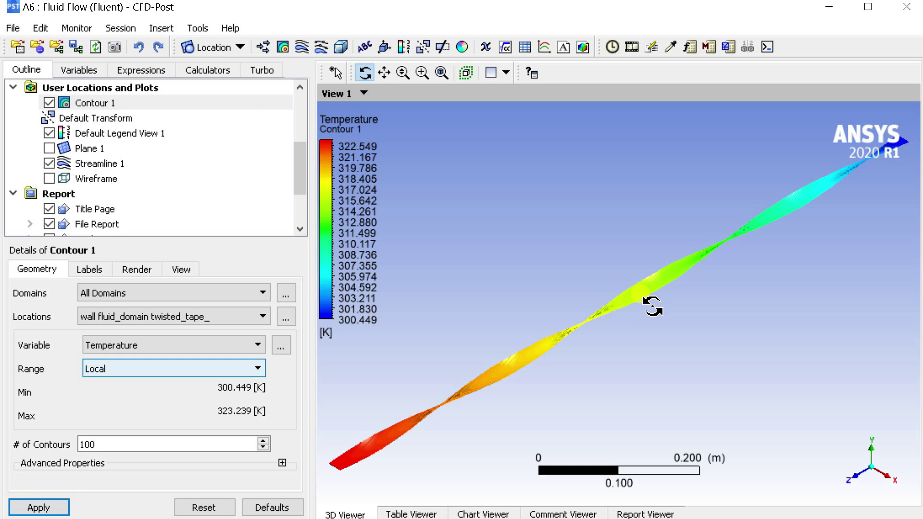
scroll(653, 306, down, 1)
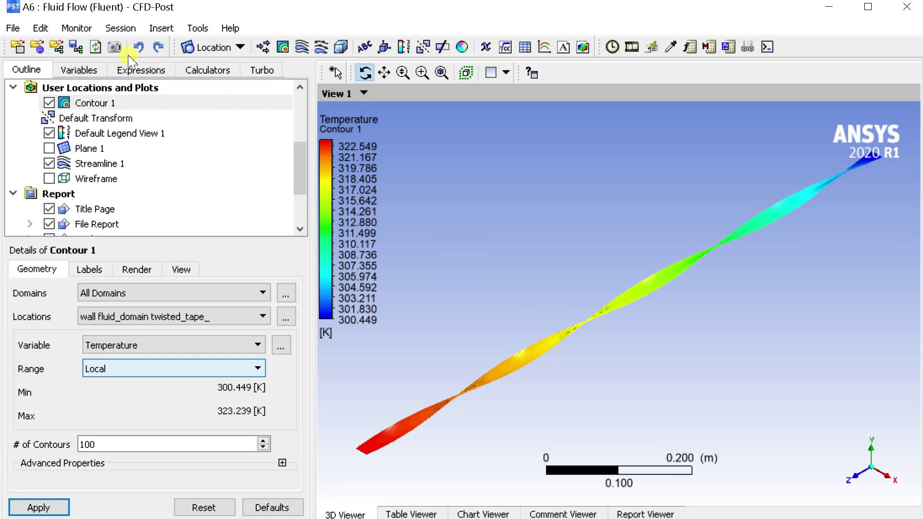
Step: Save a JPEG picture of the twisted-tape temperature contour as E:/49.jpg
click(115, 47)
click(472, 284)
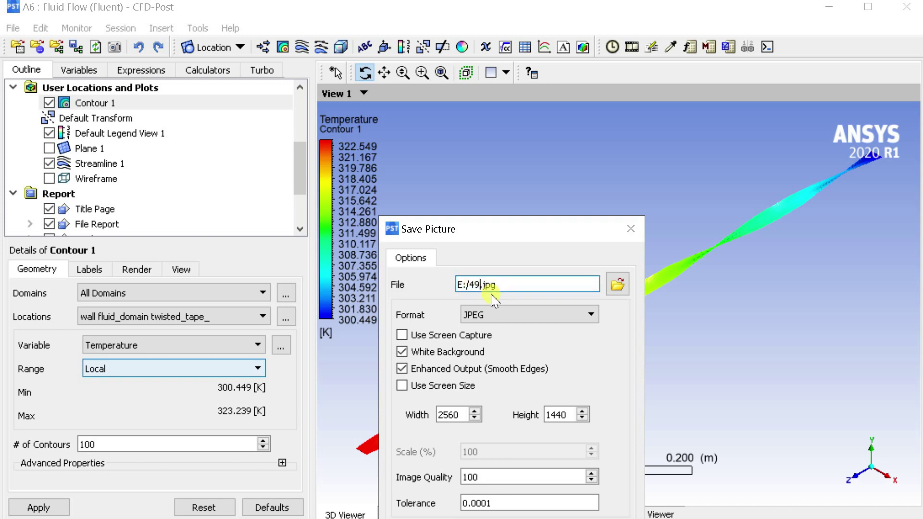
drag(445, 235, 183, 130)
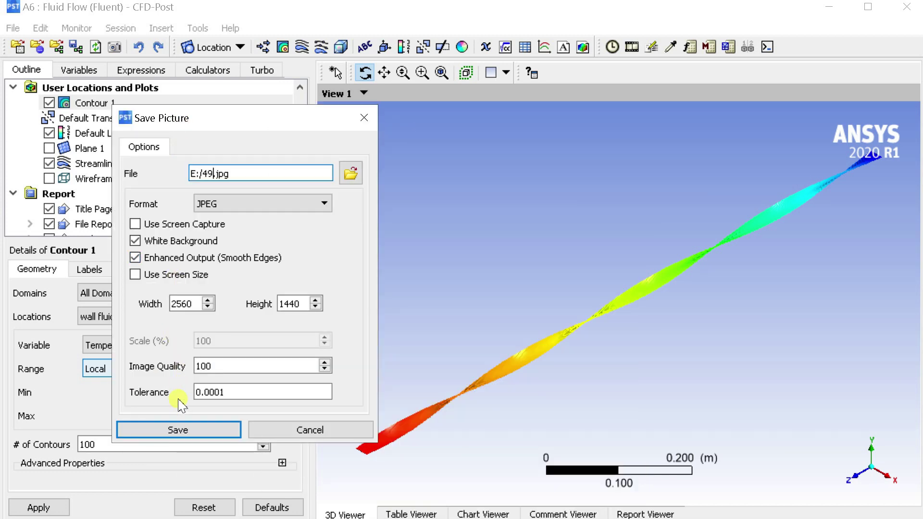
click(178, 427)
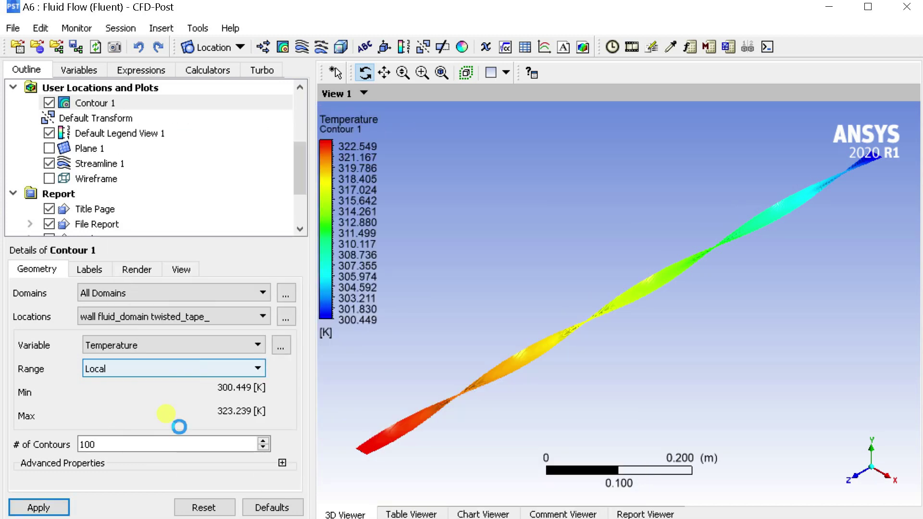
Step: Rotate in closer on the twisted tape and save a second picture as E:/455.jpg
drag(397, 428, 492, 341)
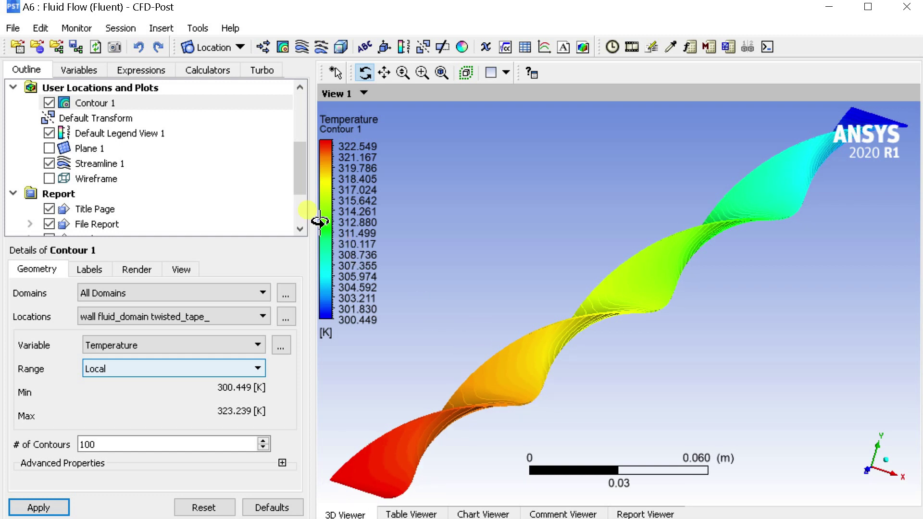
click(114, 46)
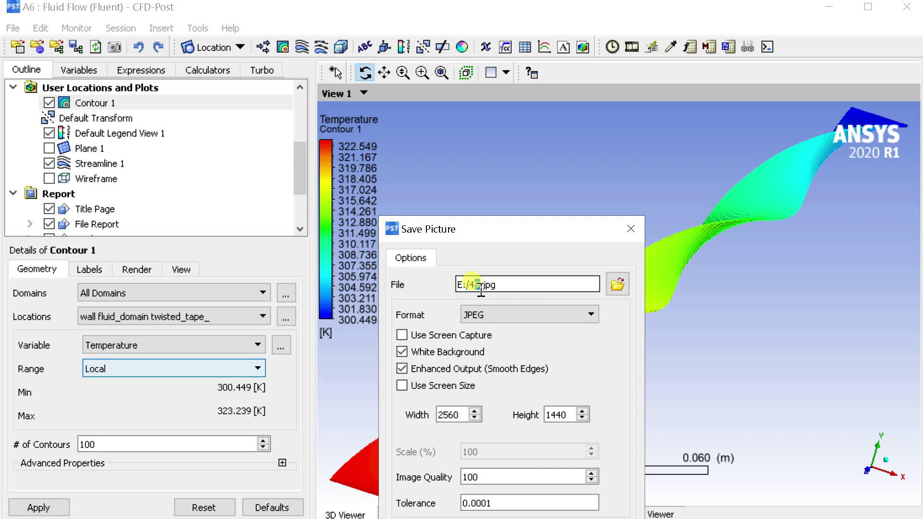
text(5)
drag(437, 234, 145, 138)
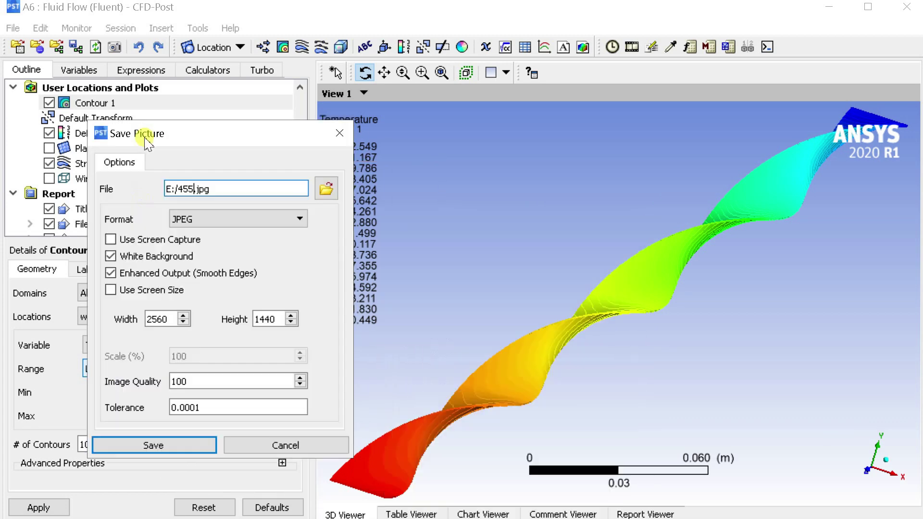
click(182, 444)
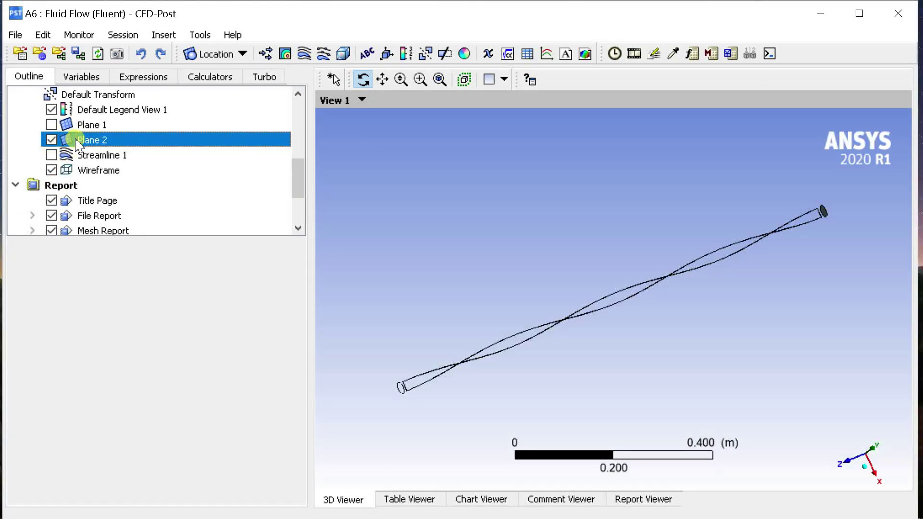
Step: Insert a new line location, keeping the default name Line 1
scroll(146, 182, down, 2)
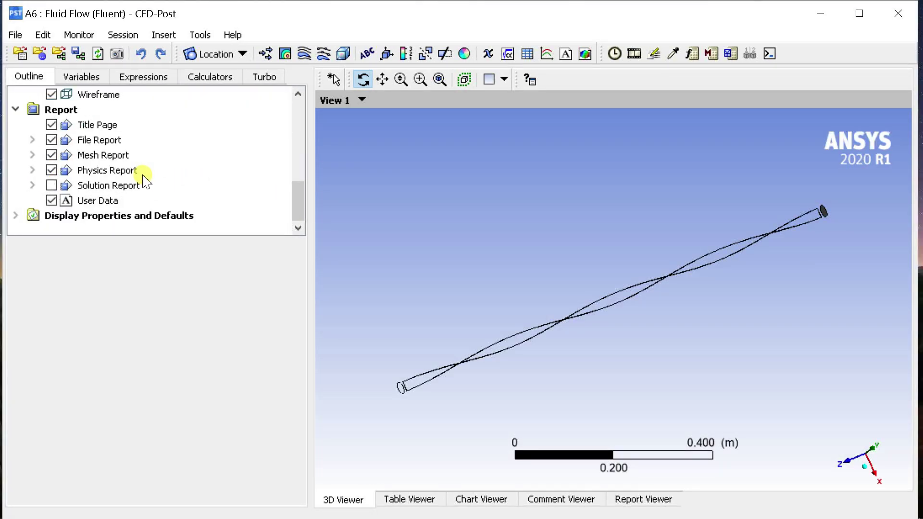
scroll(146, 174, up, 3)
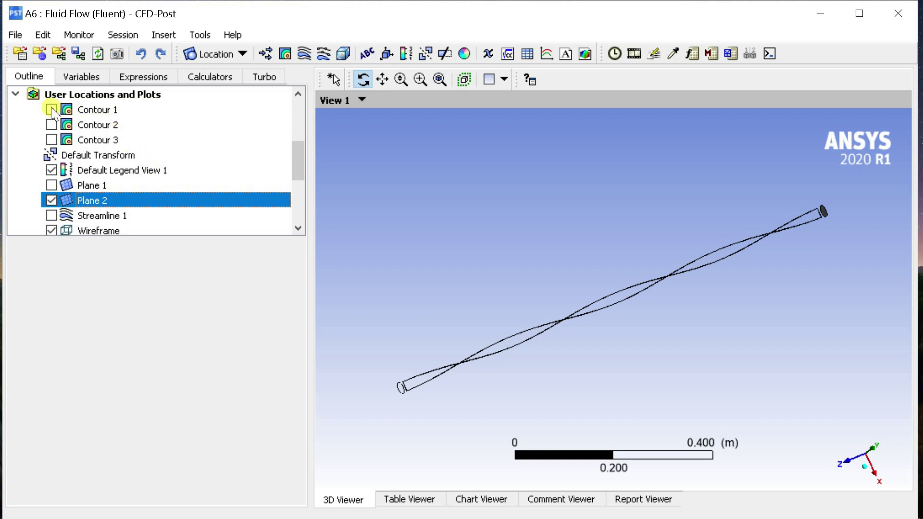
click(207, 54)
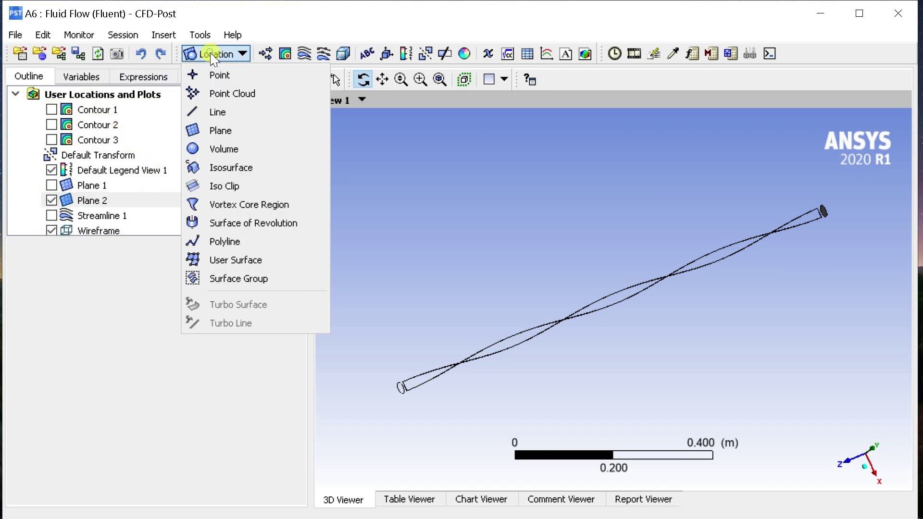
click(212, 113)
click(249, 183)
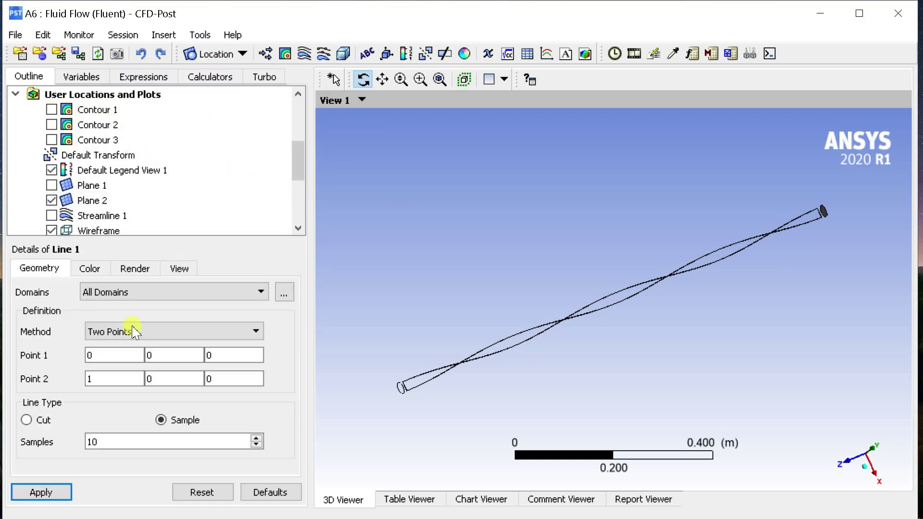
Step: Define Line 1 from (0, 0.005, 0) to (0, 0.005, 1) with 1000 samples and apply
click(109, 356)
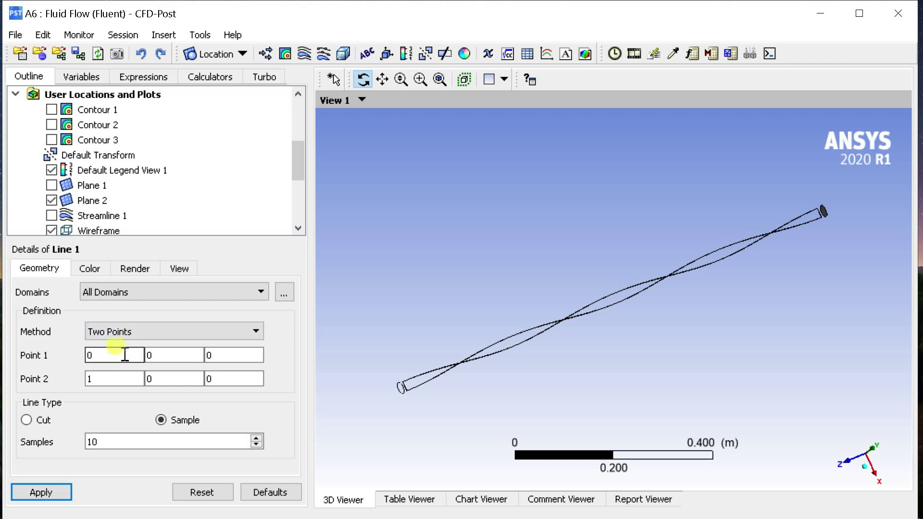
click(176, 356)
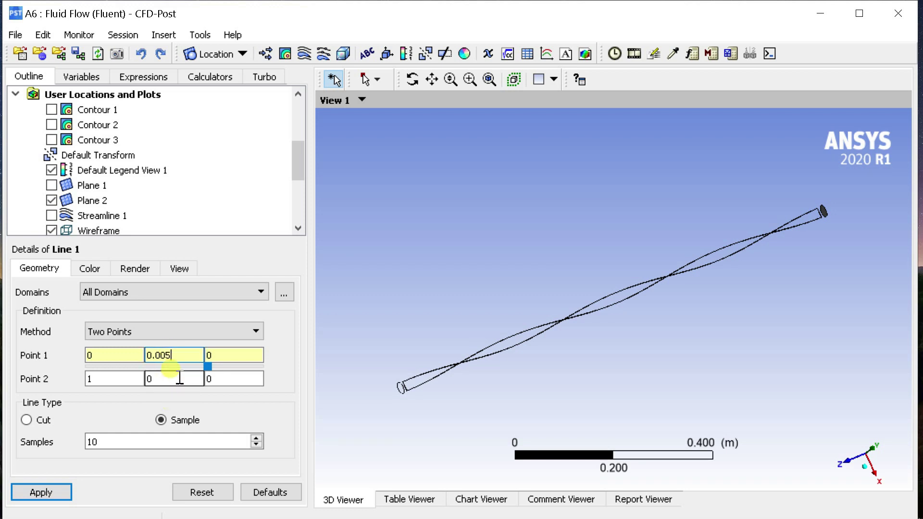
click(149, 377)
click(63, 379)
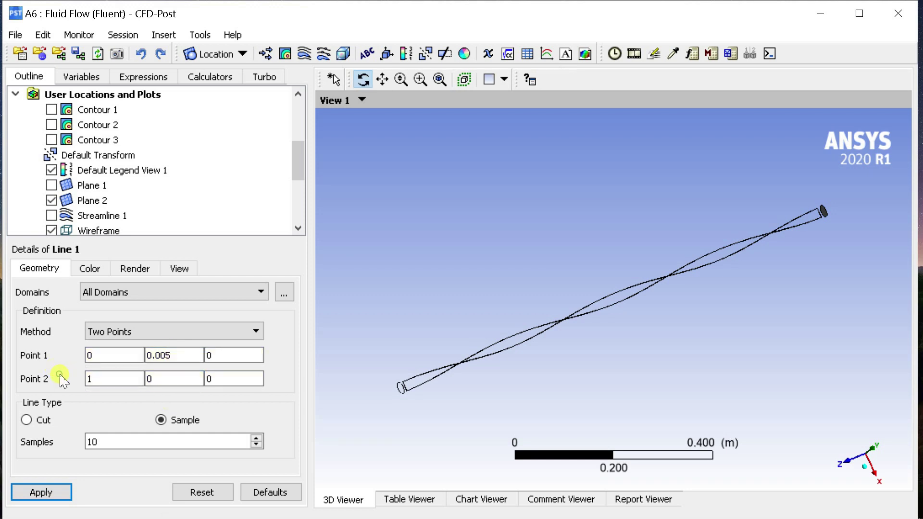
click(92, 378)
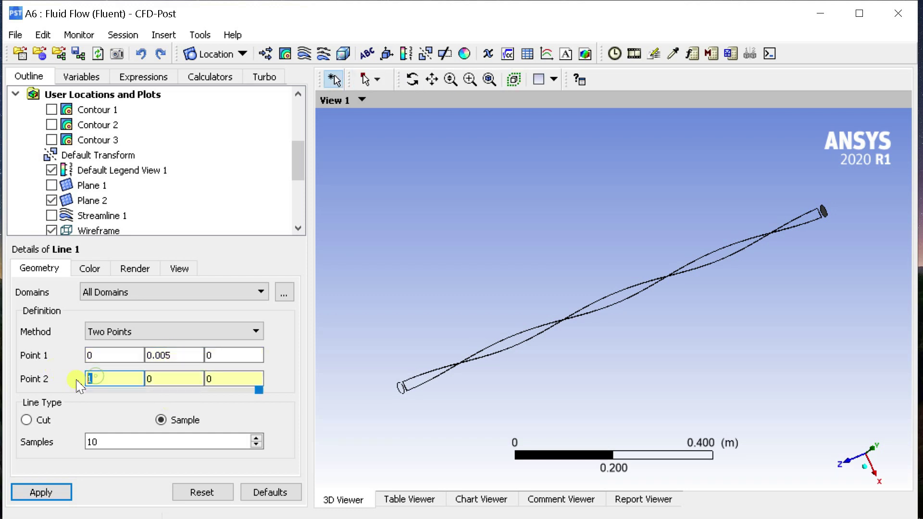
click(160, 379)
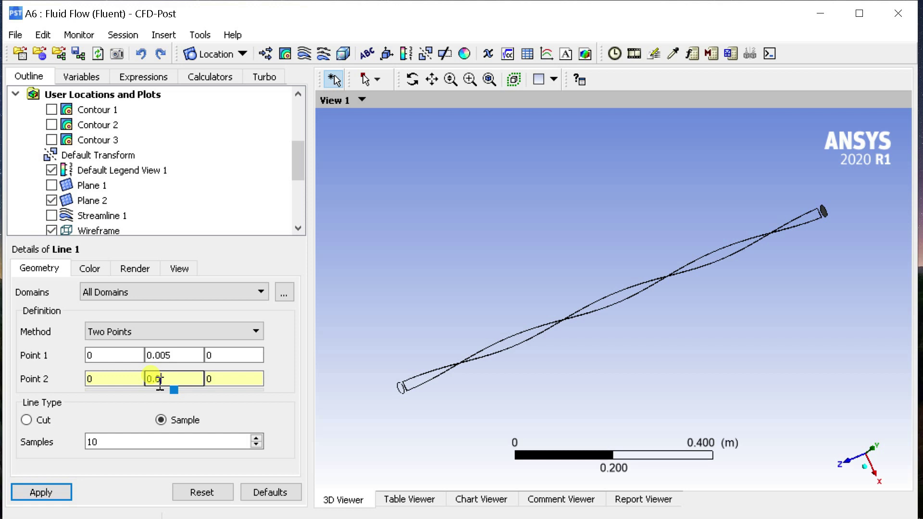
text(.005)
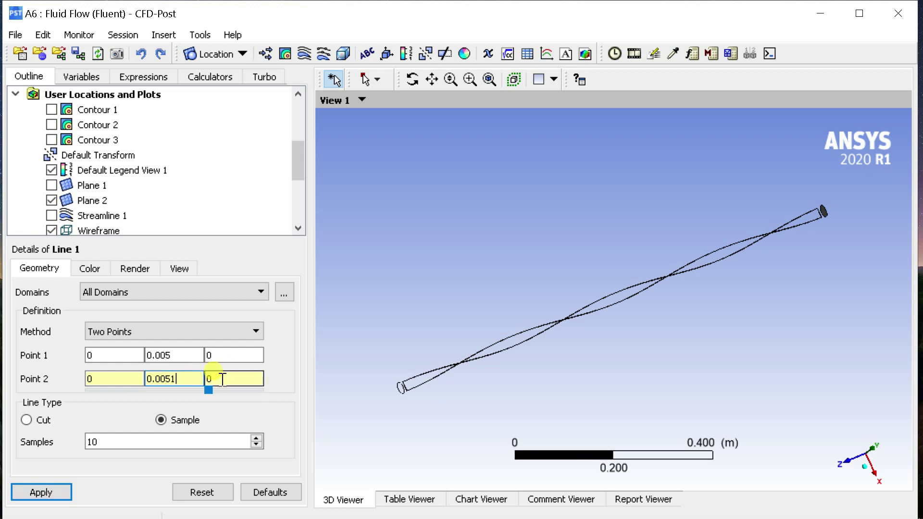
click(222, 379)
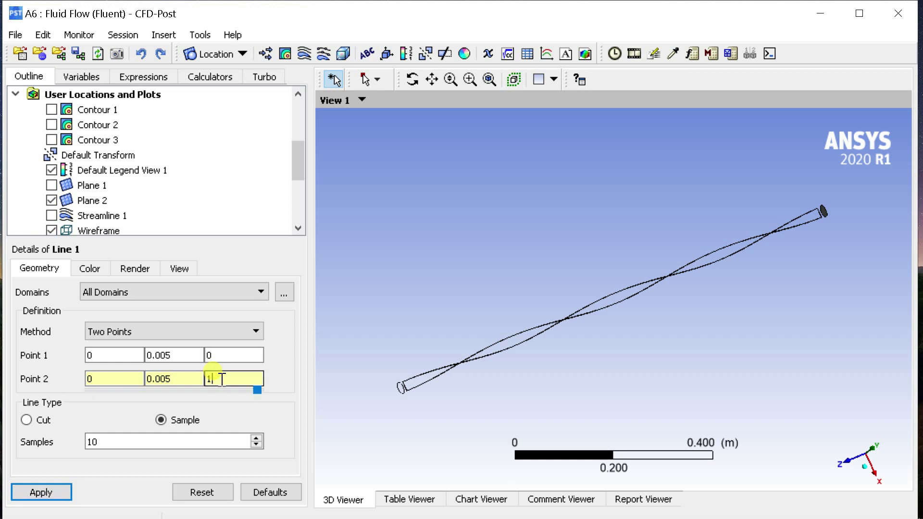
click(175, 442)
drag(175, 442, 80, 451)
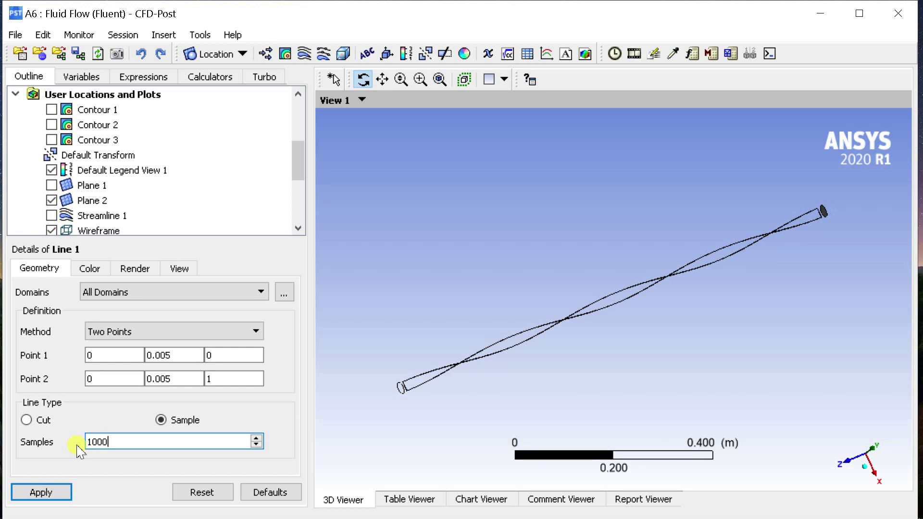
click(41, 491)
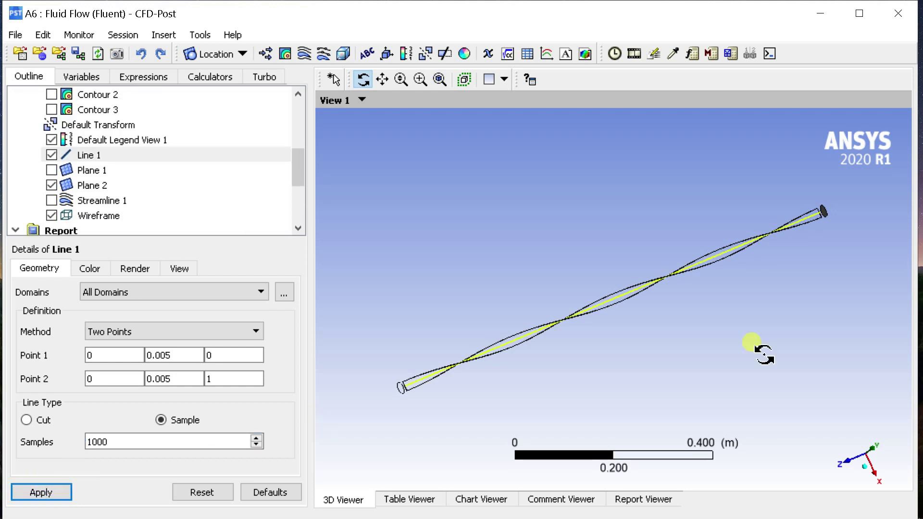
Step: Check the twisted pipe from side, isometric and end-on views
click(874, 475)
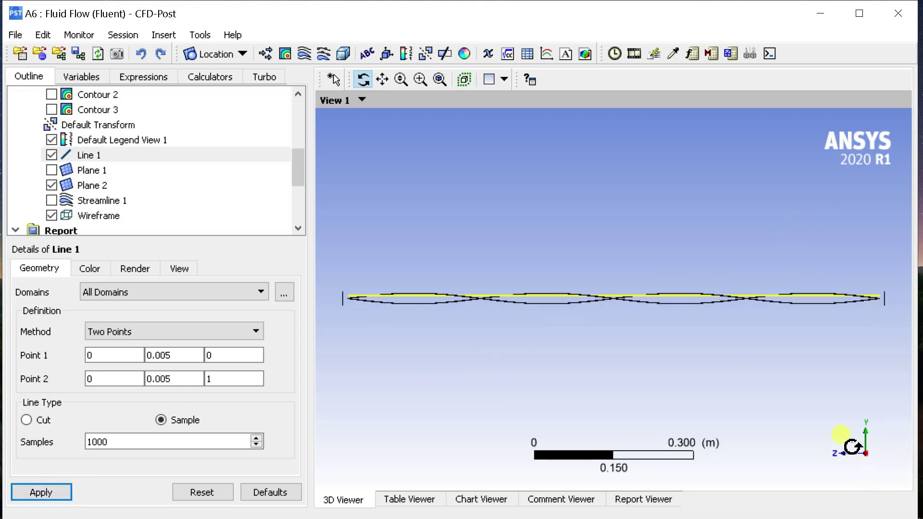
click(851, 445)
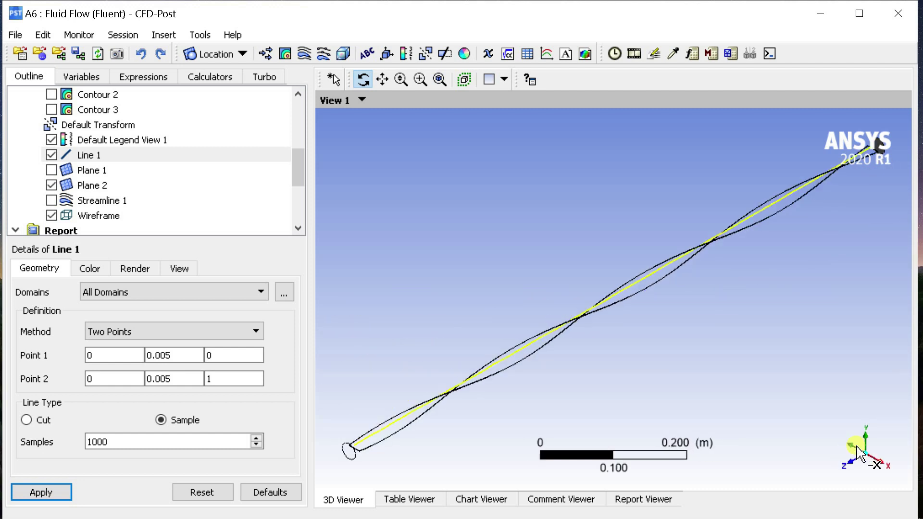
click(852, 466)
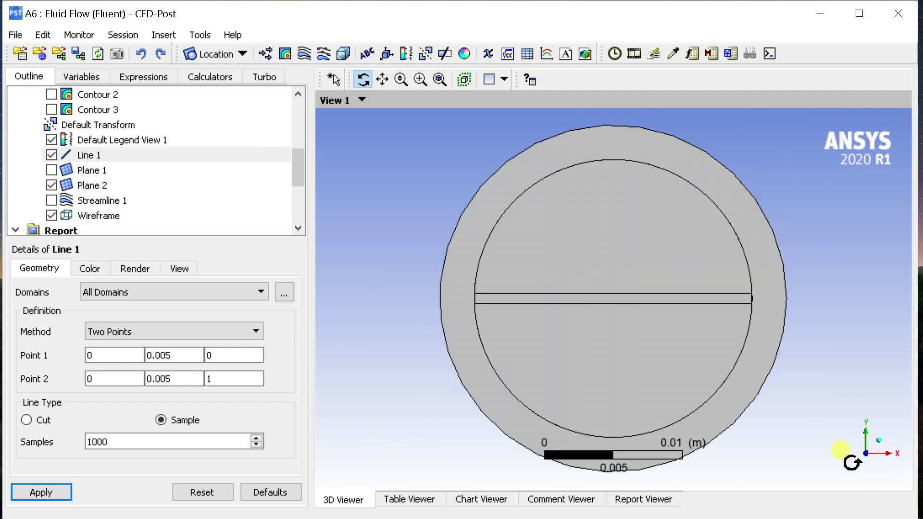
click(888, 454)
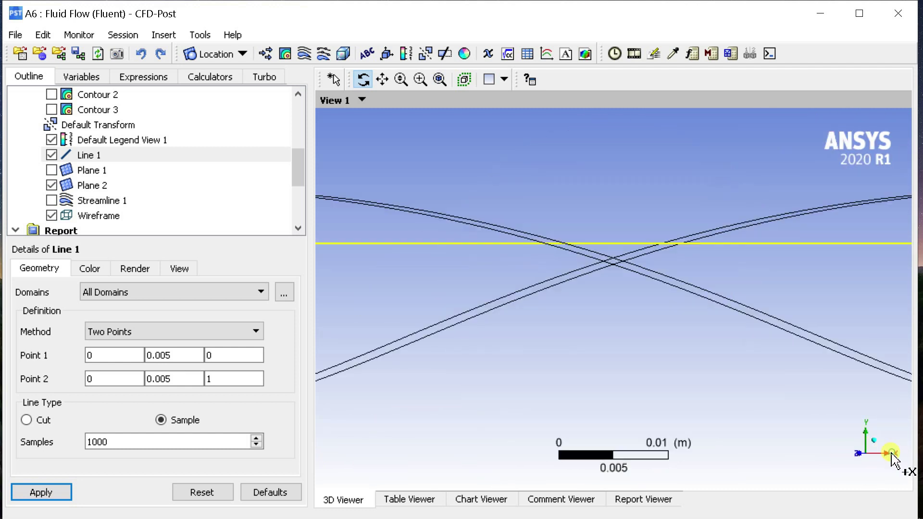
Step: Hide Plane 2, leaving Line 1 in the wireframe, and return to isometric view
click(51, 185)
click(398, 302)
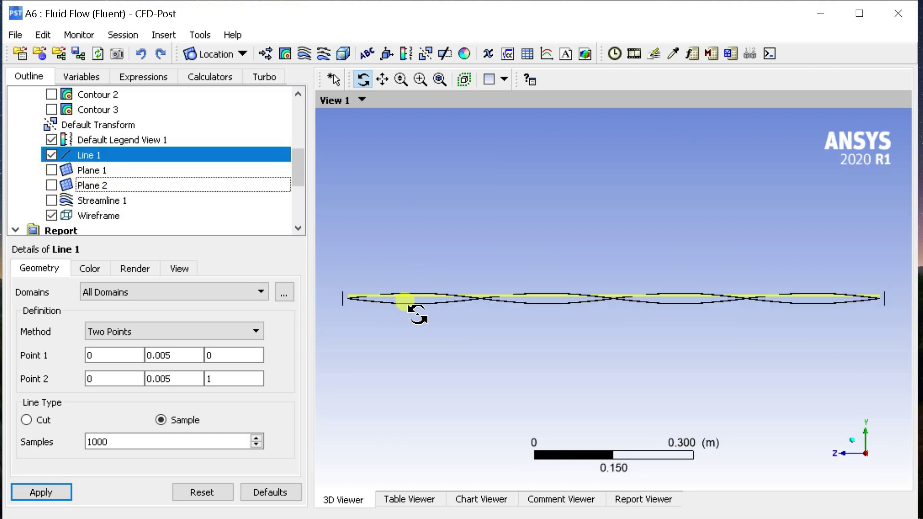
scroll(411, 315, up, 3)
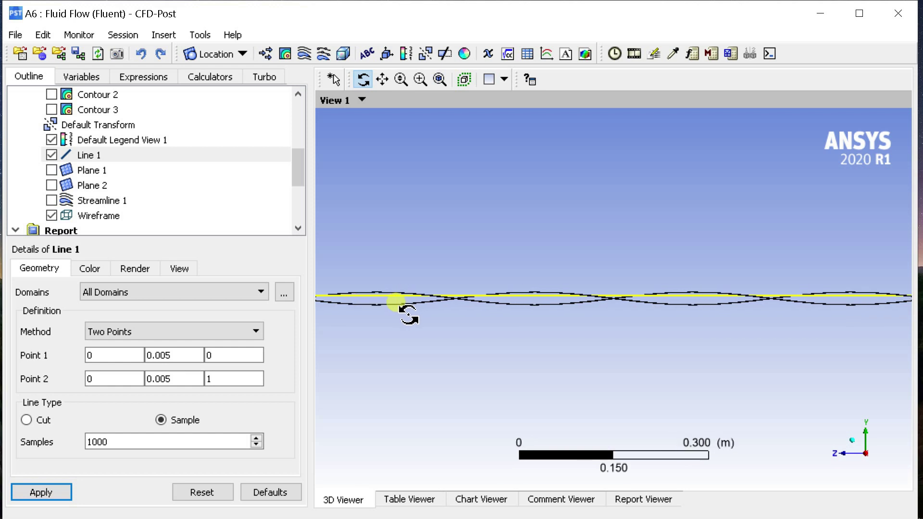
click(848, 441)
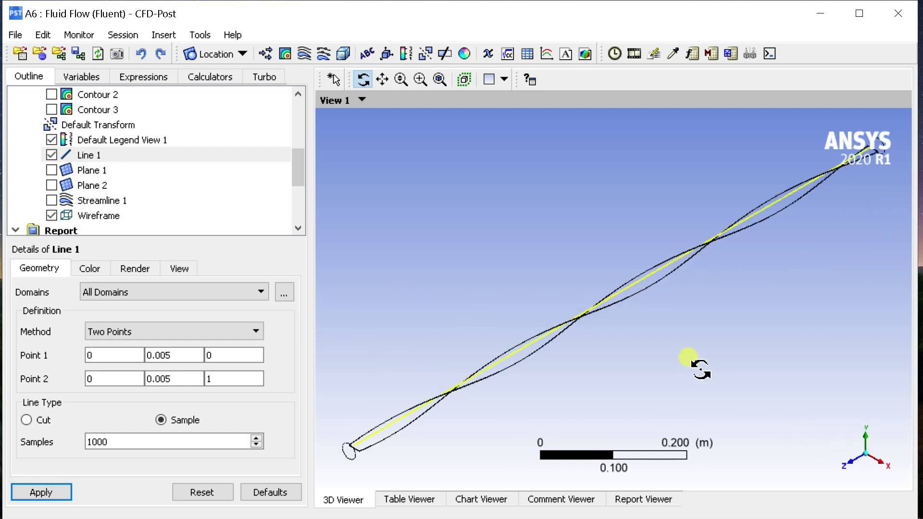
click(573, 194)
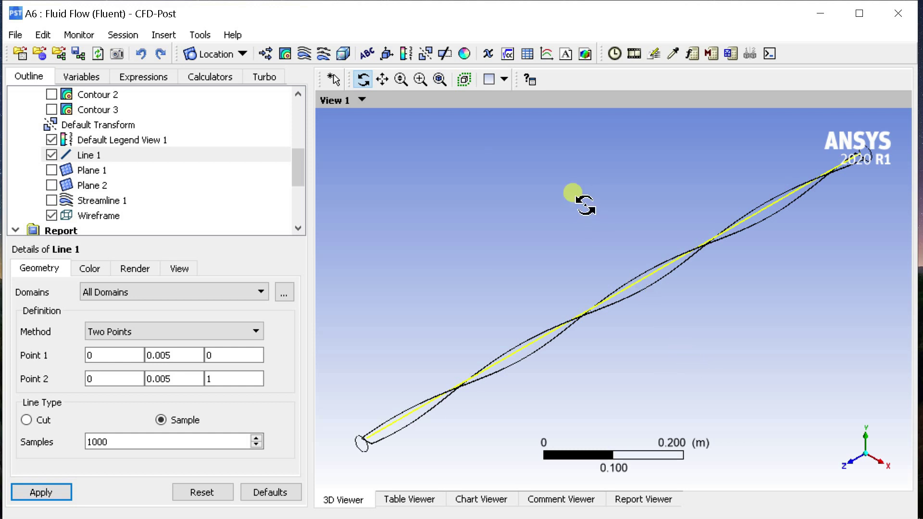
Step: Insert a new chart named Chart 1 with its data series taken from Line 1
click(547, 54)
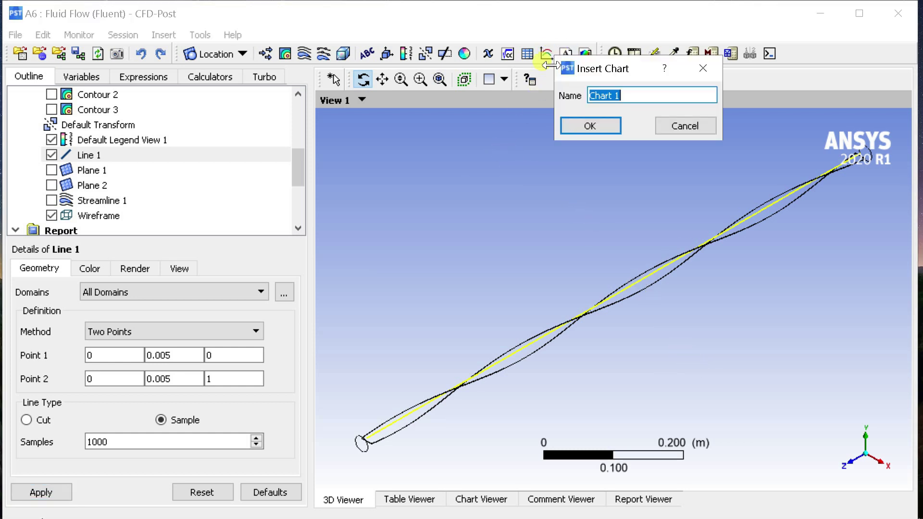
click(583, 129)
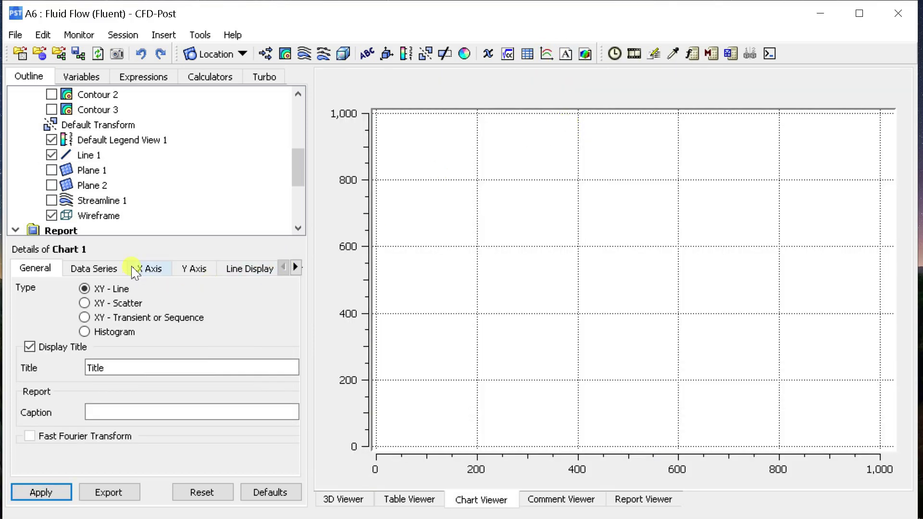
click(107, 268)
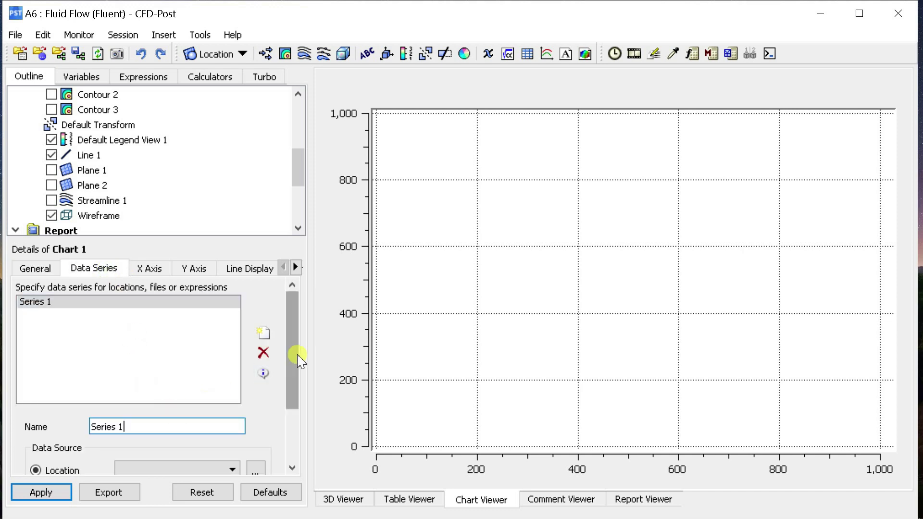
drag(294, 350, 295, 401)
click(221, 384)
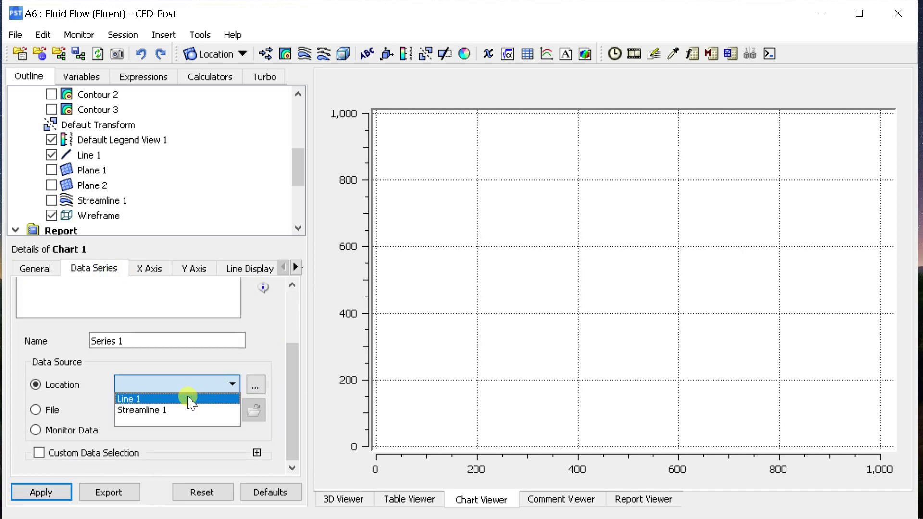
click(187, 399)
Step: Set the chart's X axis variable to Z
click(150, 268)
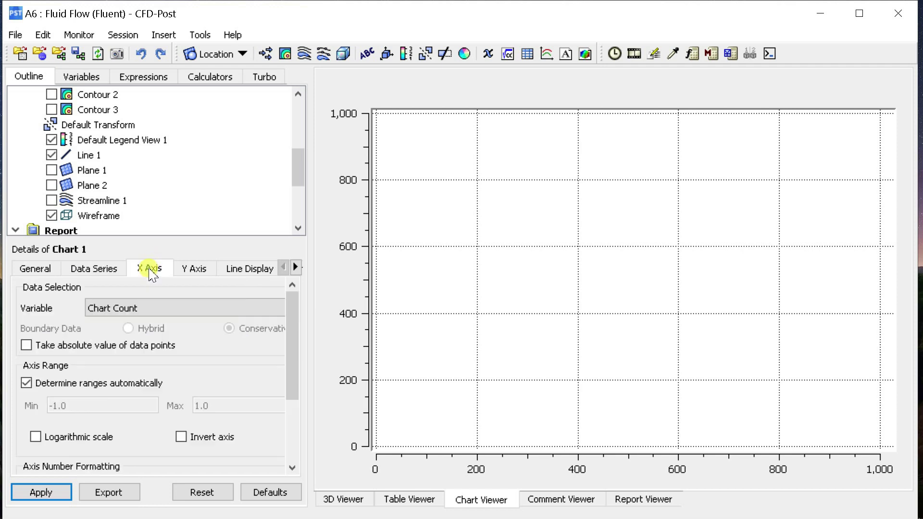
click(159, 311)
scroll(182, 379, down, 4)
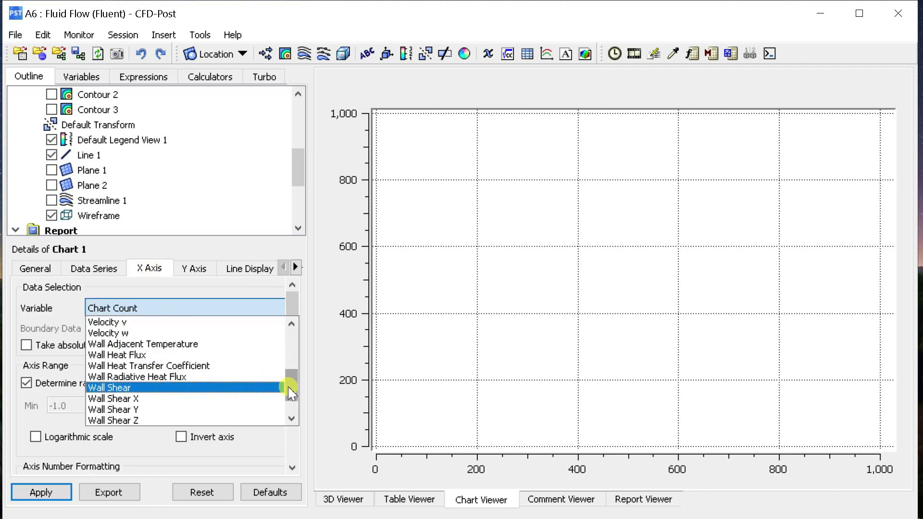
scroll(288, 396, down, 2)
click(201, 421)
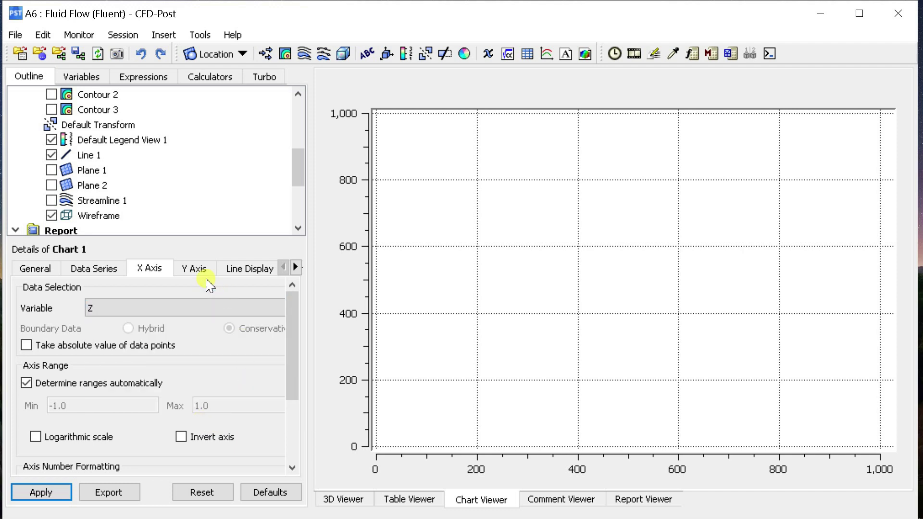
Step: Set the Y axis variable to Static Enthalpy and apply the chart
click(195, 269)
click(190, 310)
scroll(149, 383, down, 2)
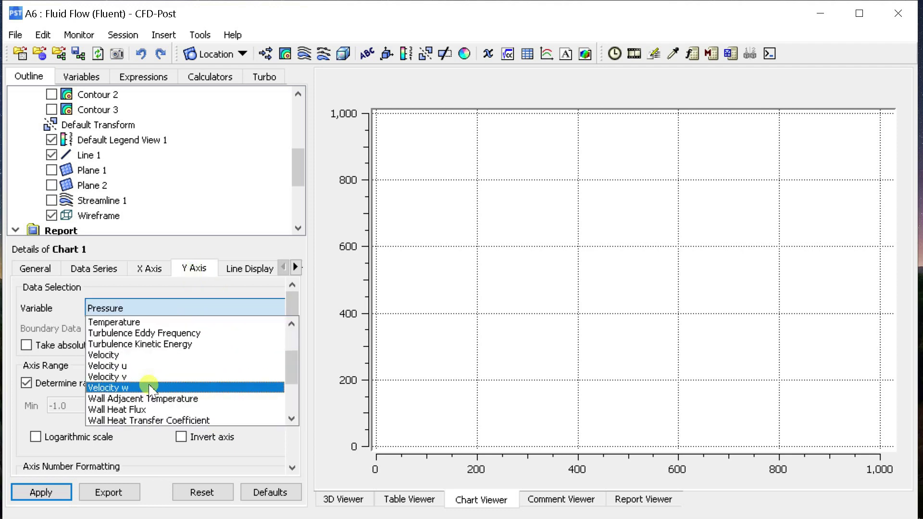
scroll(149, 387, up, 2)
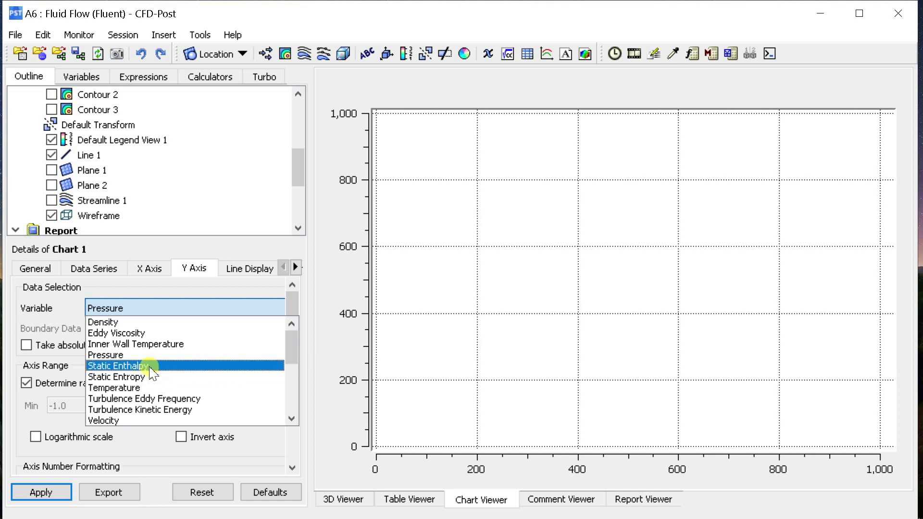
click(149, 366)
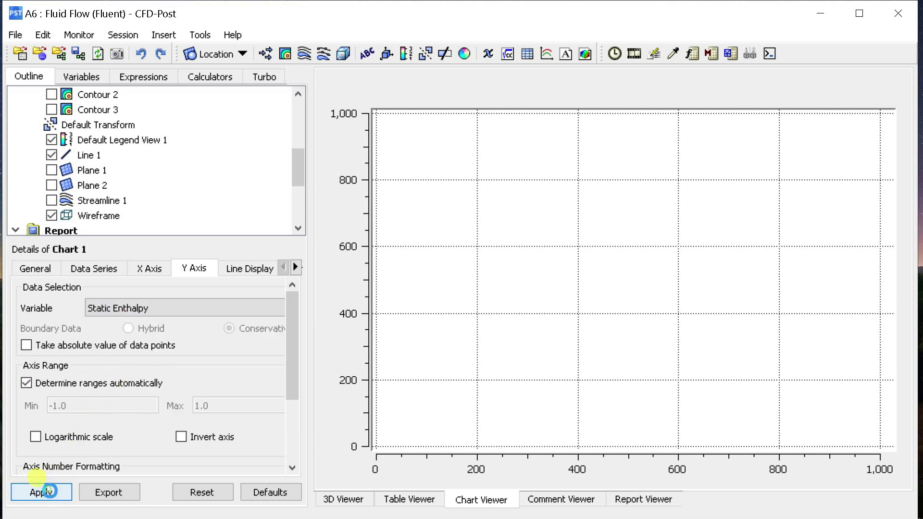
click(49, 491)
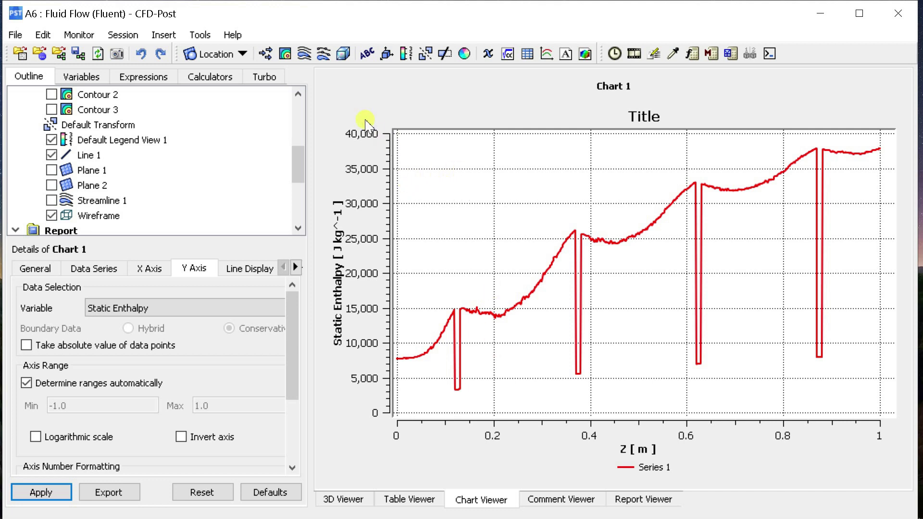
Step: Change Chart 1's Y axis to Static Entropy and redraw it along Line 1
click(99, 268)
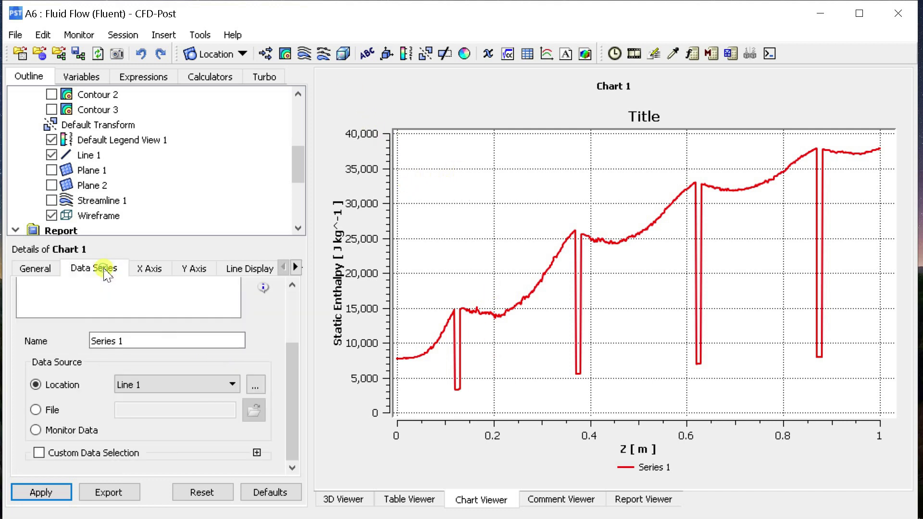
click(143, 268)
click(193, 268)
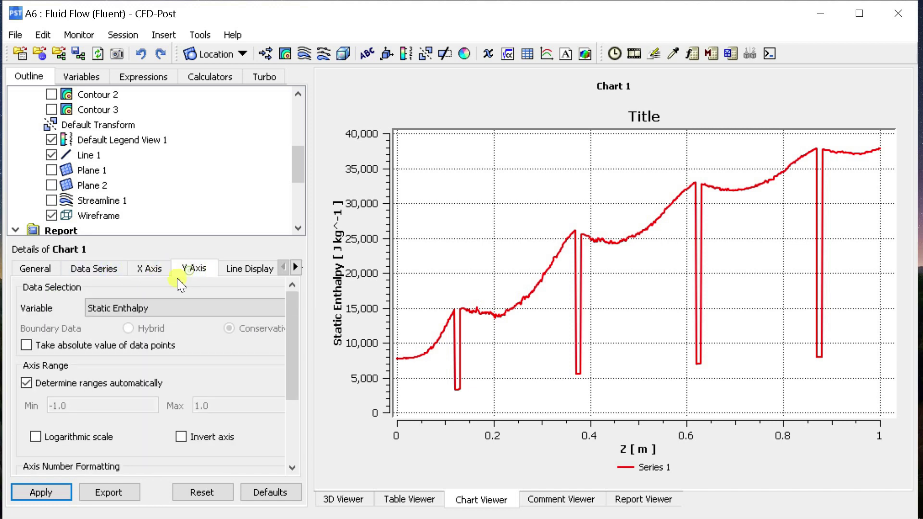
click(159, 307)
click(142, 377)
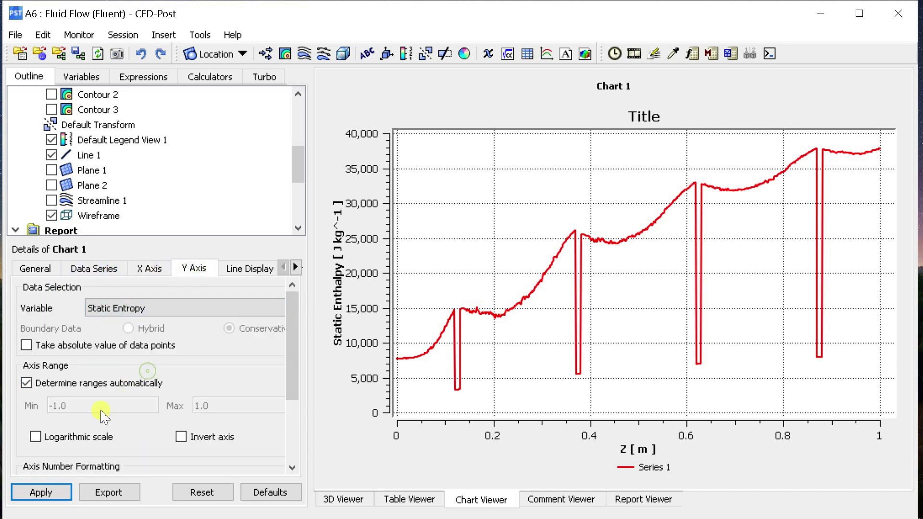
click(56, 494)
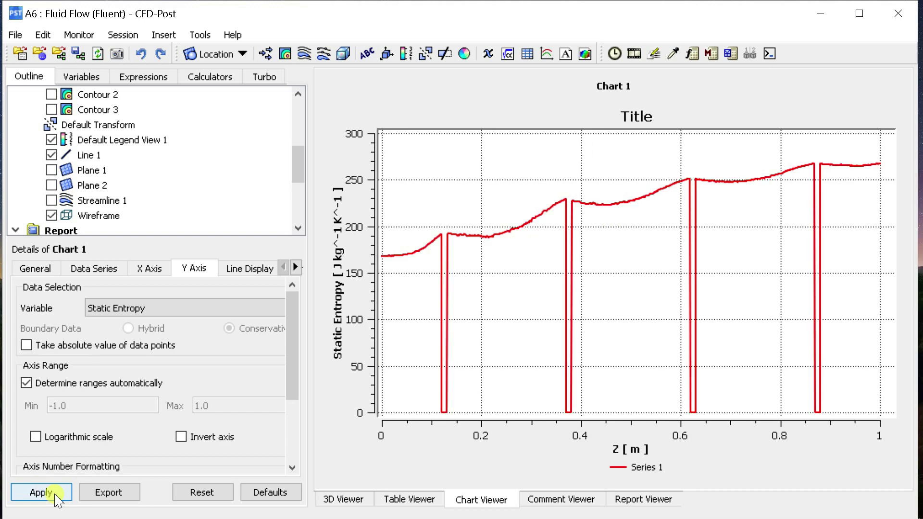